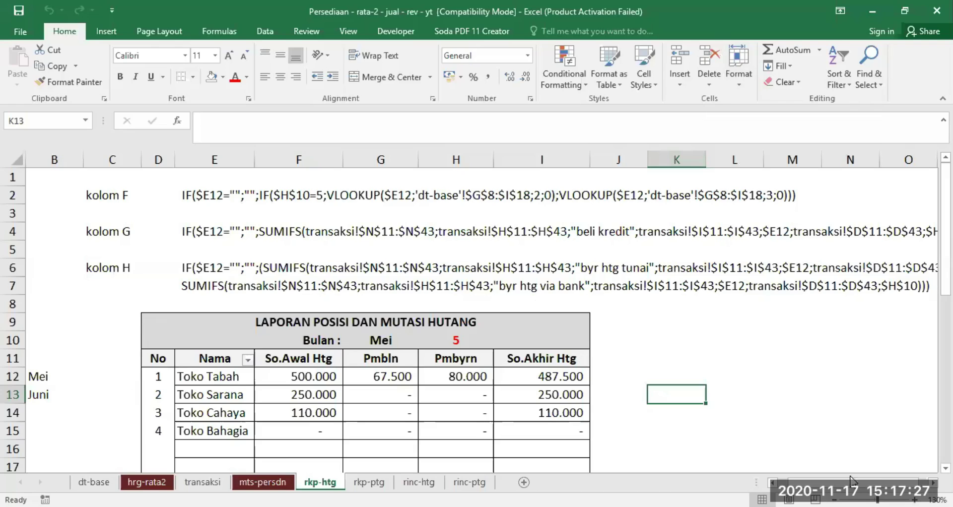
Remove the list validation from month cell G10 by allowing any value, and clear the cell's contents.
{"action": "scroll", "coordinate": [851, 425], "scroll_direction": "down", "scroll_amount": 1}
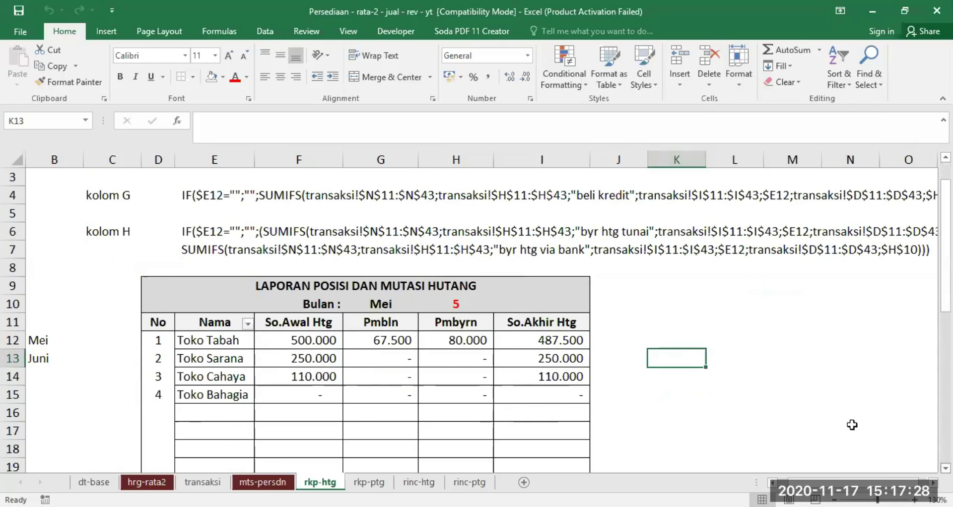
{"action": "left_click", "coordinate": [374, 305]}
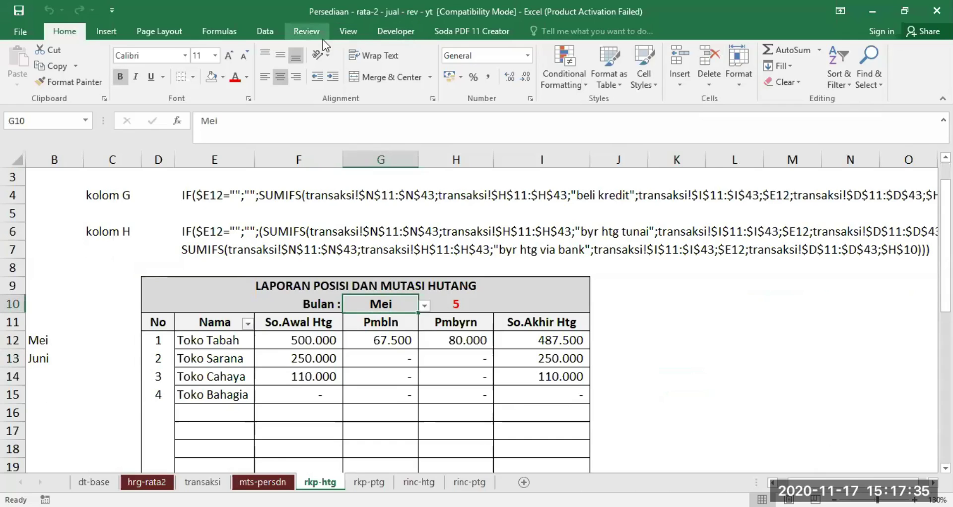
{"action": "left_click", "coordinate": [258, 31]}
{"action": "left_click", "coordinate": [601, 82]}
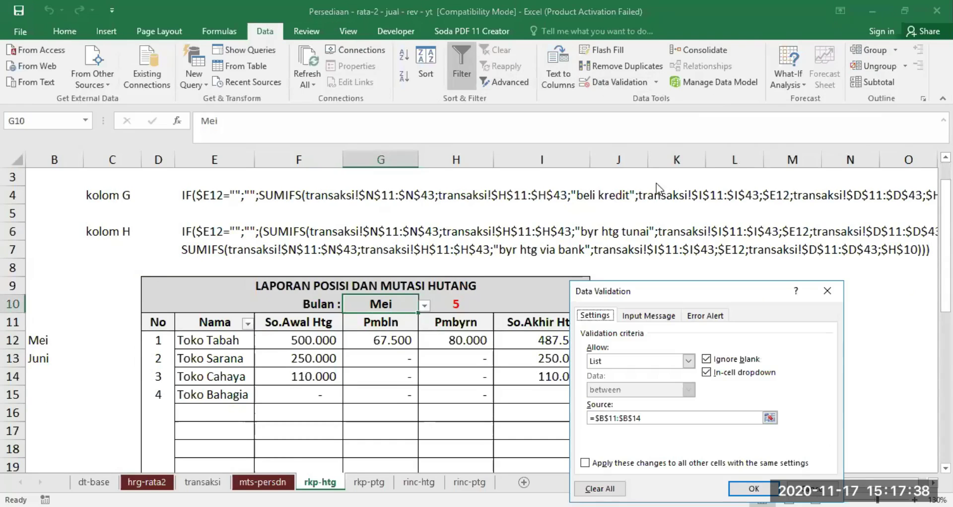
{"action": "left_click", "coordinate": [688, 360]}
{"action": "left_click", "coordinate": [603, 373]}
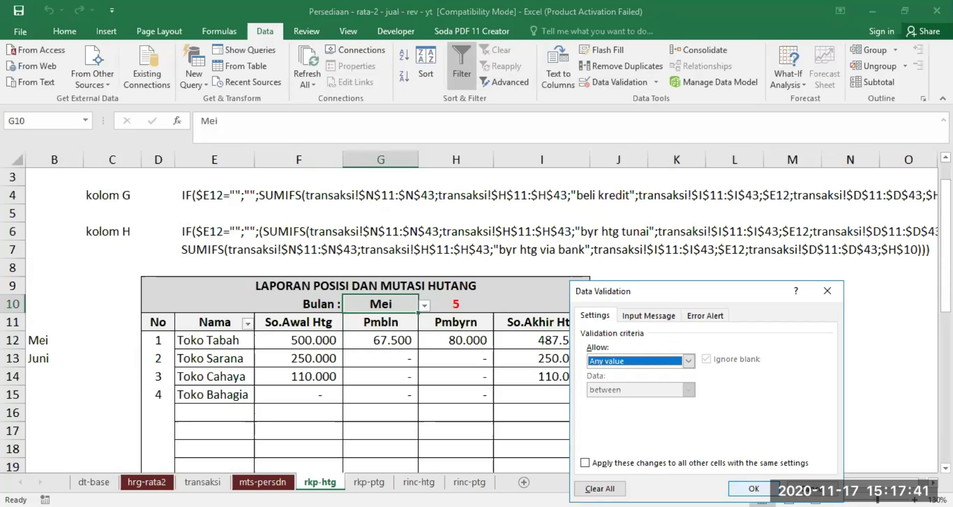
{"action": "left_click", "coordinate": [753, 489]}
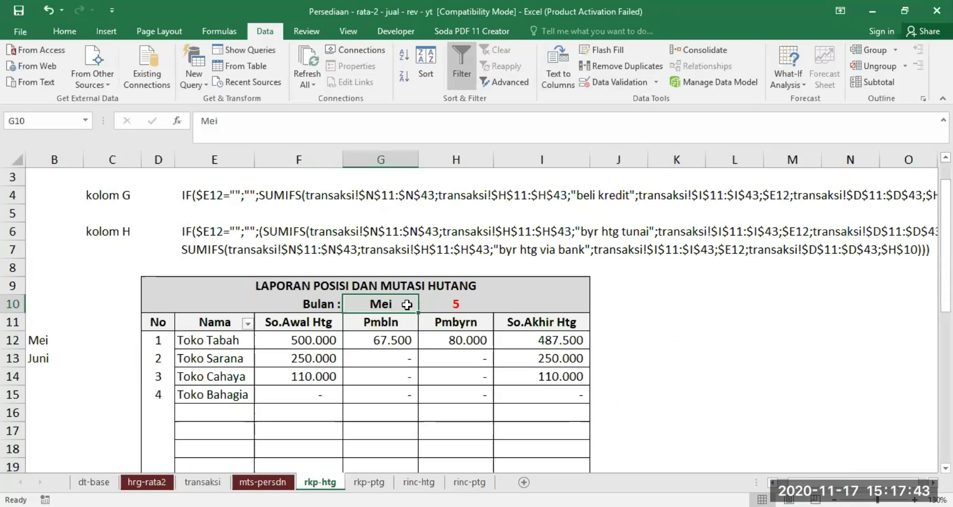
{"action": "key", "text": "Delete"}
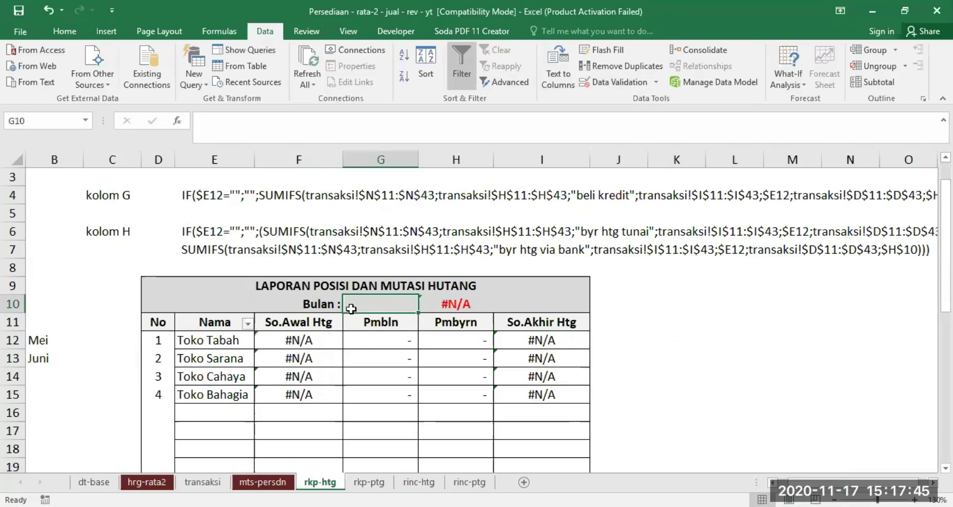
Copy month selector D22 from the mts-persdn sheet and paste it into G10 on the rkp-htg sheet.
{"action": "left_click", "coordinate": [263, 482]}
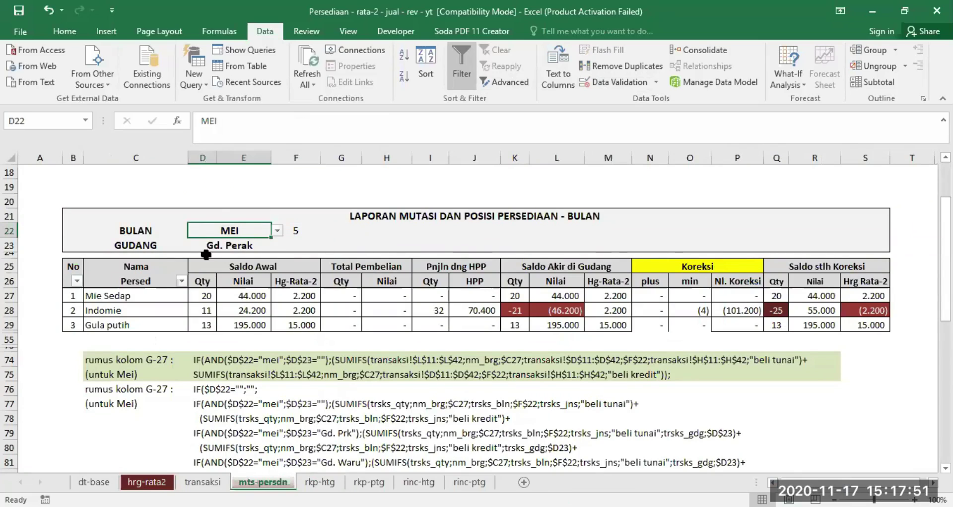
{"action": "right_click", "coordinate": [221, 229]}
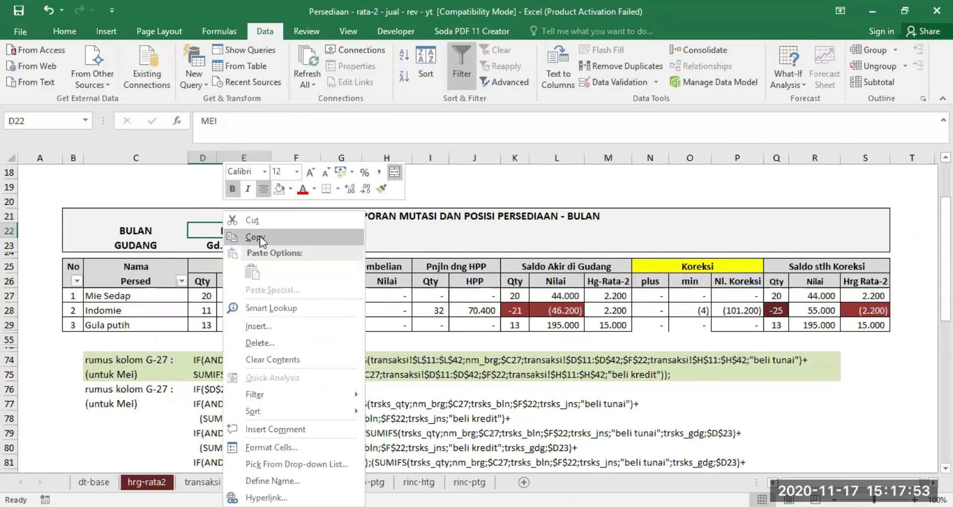
{"action": "left_click", "coordinate": [255, 237]}
{"action": "left_click", "coordinate": [320, 482]}
{"action": "left_click", "coordinate": [371, 305]}
{"action": "key", "text": "Return"}
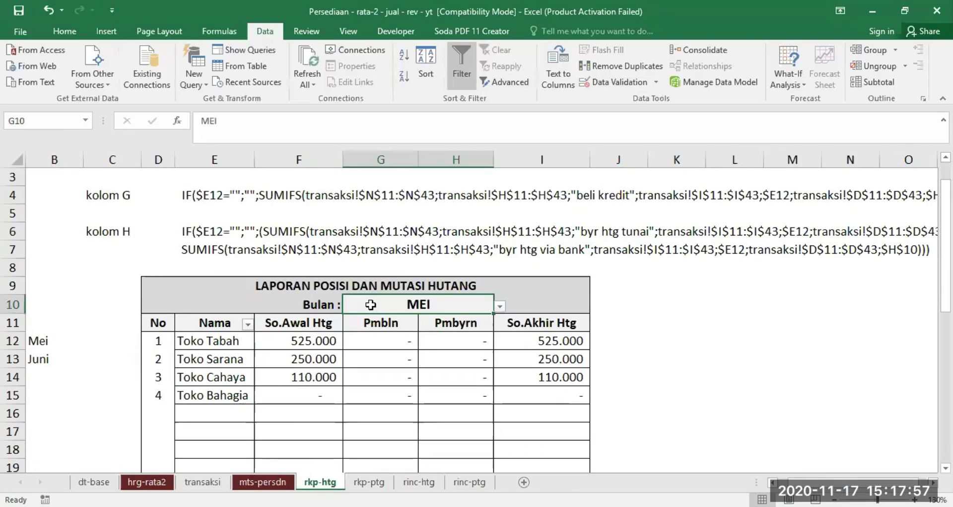
Unmerge the pasted month cell G10:H10 and centre the month in G10.
{"action": "left_click", "coordinate": [68, 29]}
{"action": "left_click", "coordinate": [358, 77]}
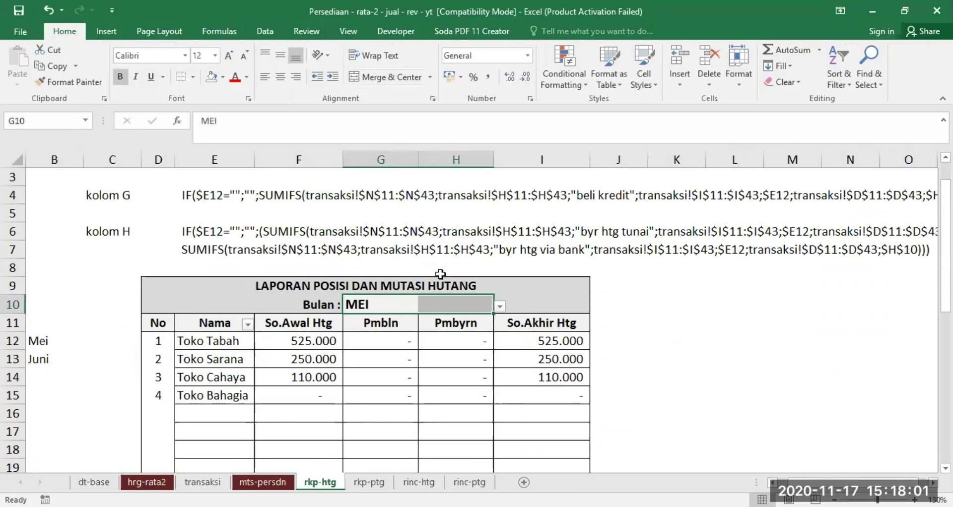
{"action": "left_click", "coordinate": [369, 307]}
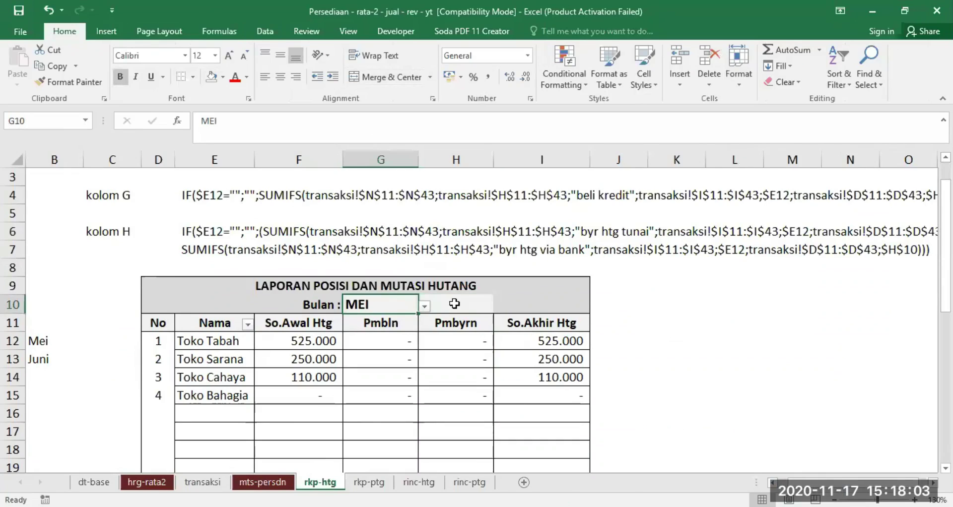
{"action": "left_click", "coordinate": [280, 78]}
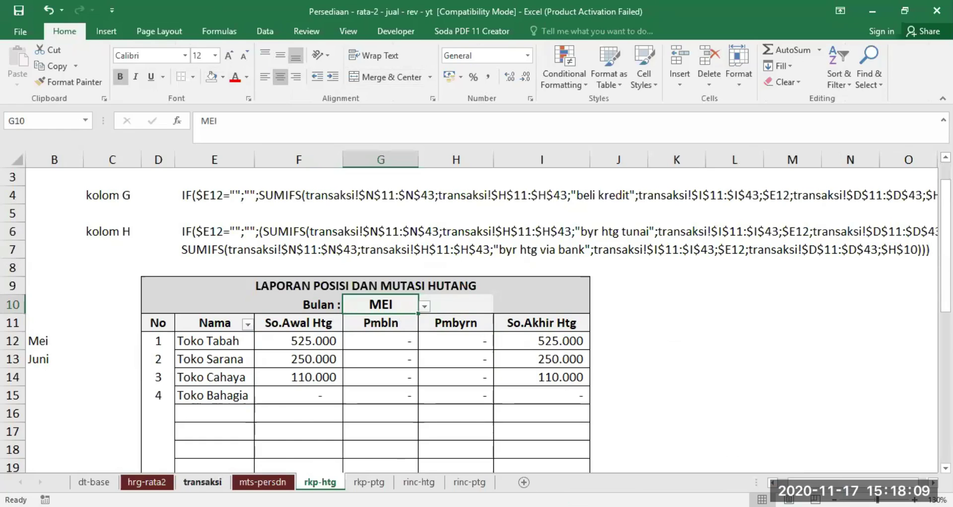
Copy the month-number VLOOKUP formula from F22 on the mts-persdn sheet into H10 on the rkp-htg sheet.
{"action": "left_click", "coordinate": [263, 483]}
{"action": "left_click", "coordinate": [295, 231]}
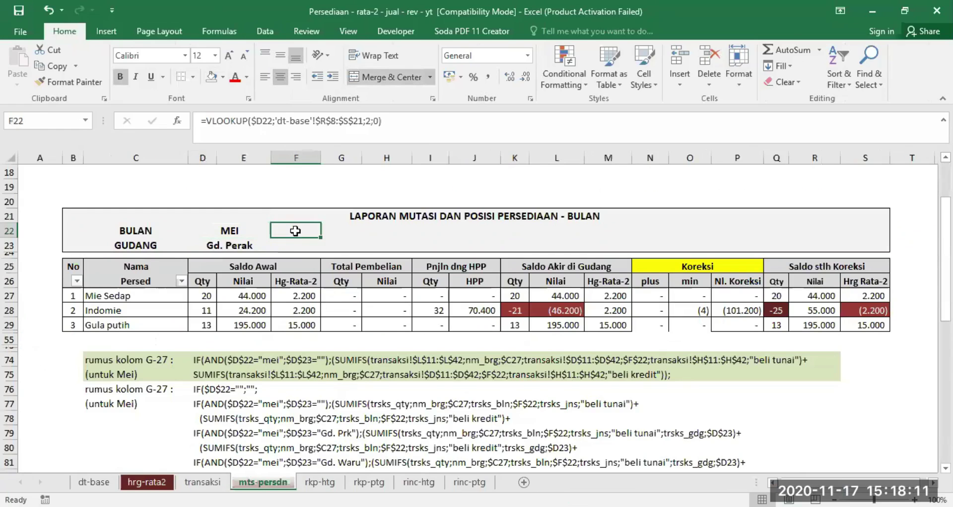
{"action": "right_click", "coordinate": [296, 231]}
{"action": "left_click", "coordinate": [327, 238]}
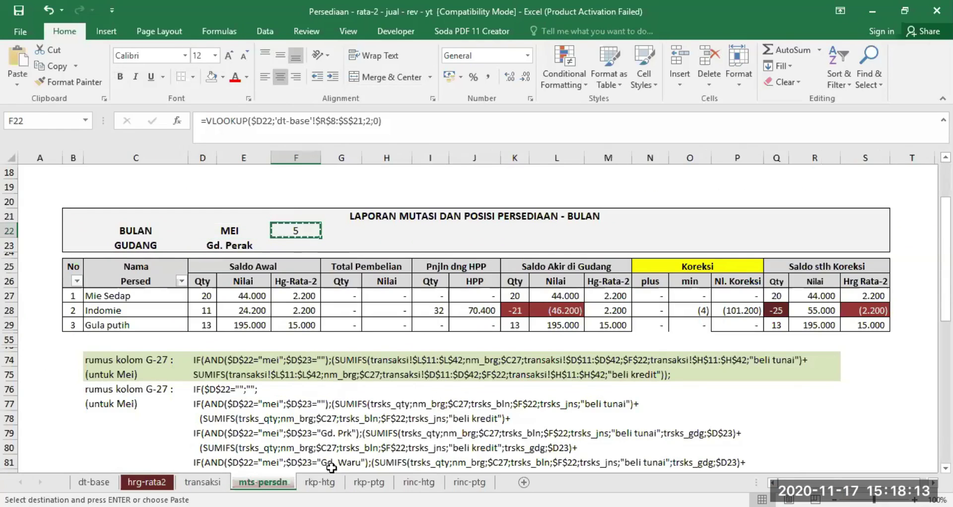
{"action": "left_click", "coordinate": [320, 482]}
{"action": "left_click", "coordinate": [439, 303]}
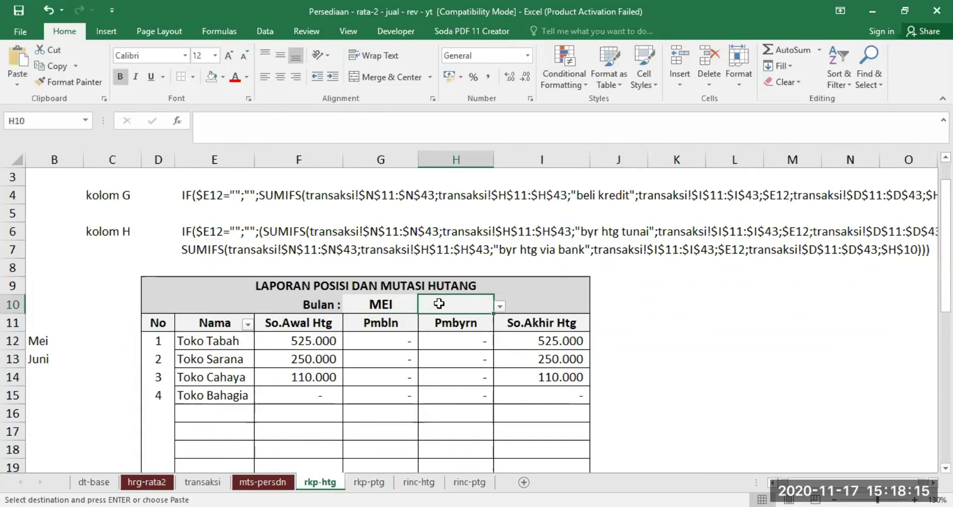
{"action": "key", "text": "Return"}
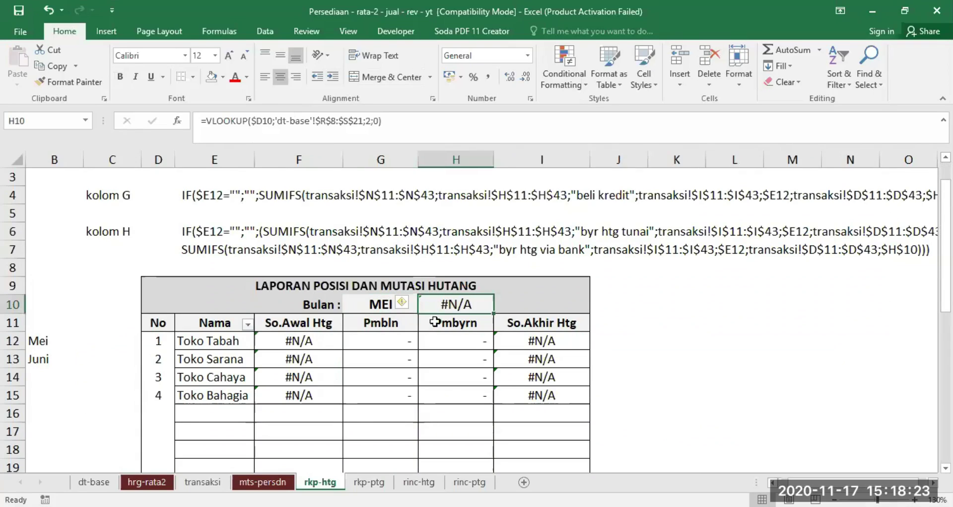
Correct the lookup value in H10 so the formula reads =VLOOKUP($G10;'dt-base'!$R$8:$S$21;2;0).
{"action": "left_click", "coordinate": [380, 305]}
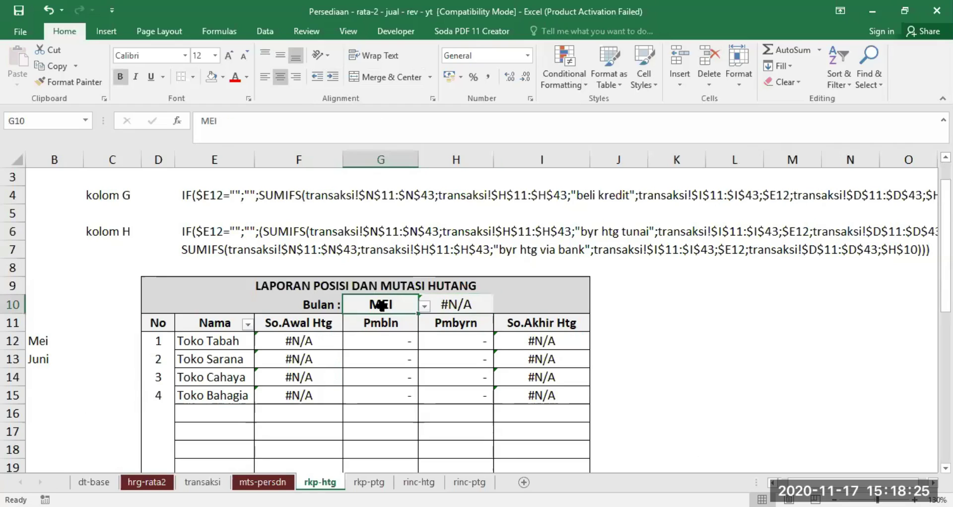
{"action": "left_click", "coordinate": [450, 302]}
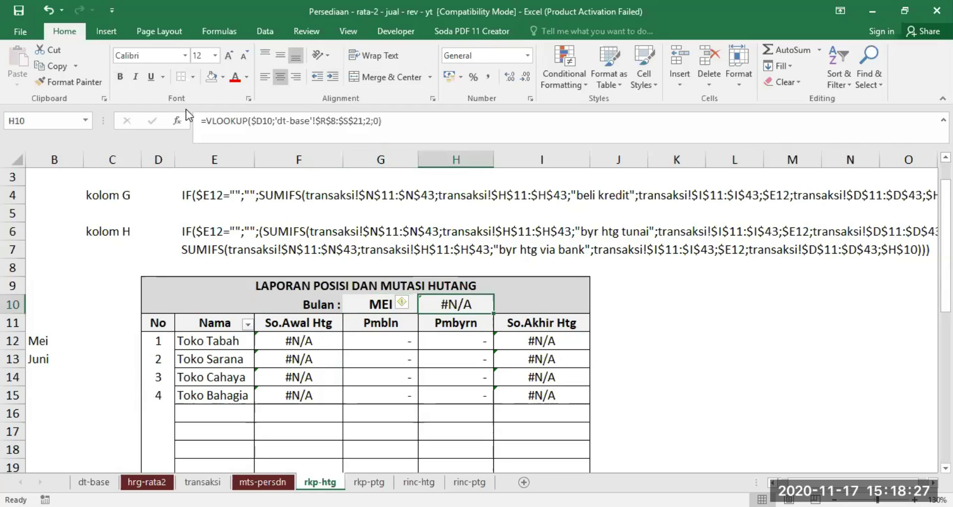
{"action": "left_click", "coordinate": [257, 120]}
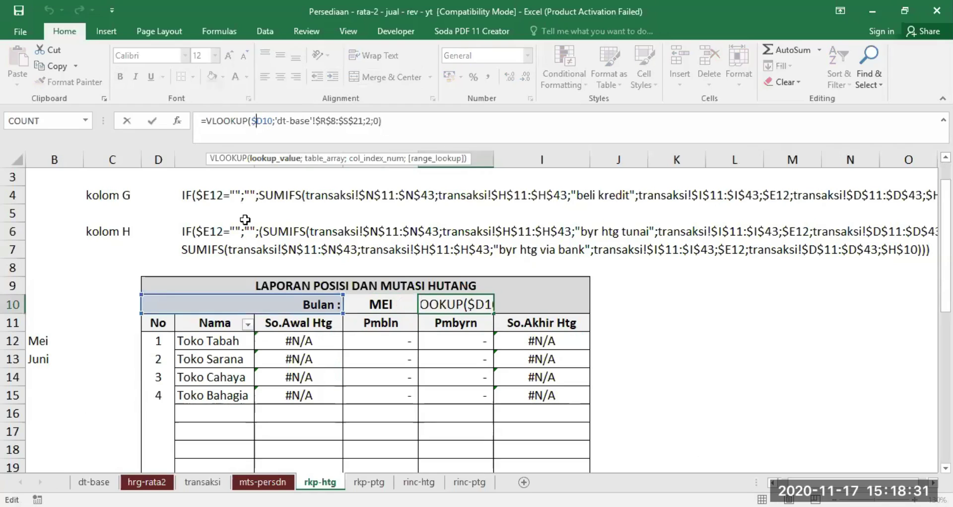
{"action": "type", "text": "G"}
{"action": "key", "text": "Delete"}
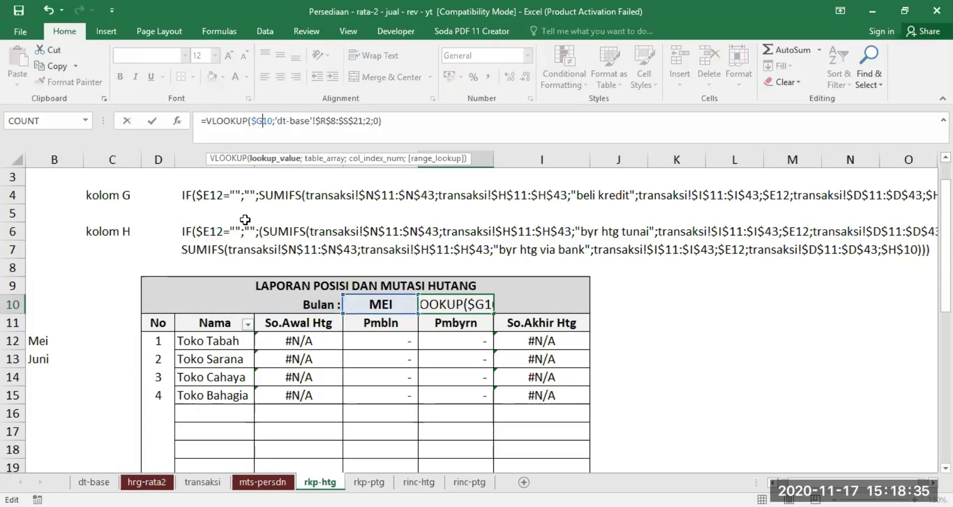
{"action": "key", "text": "Return"}
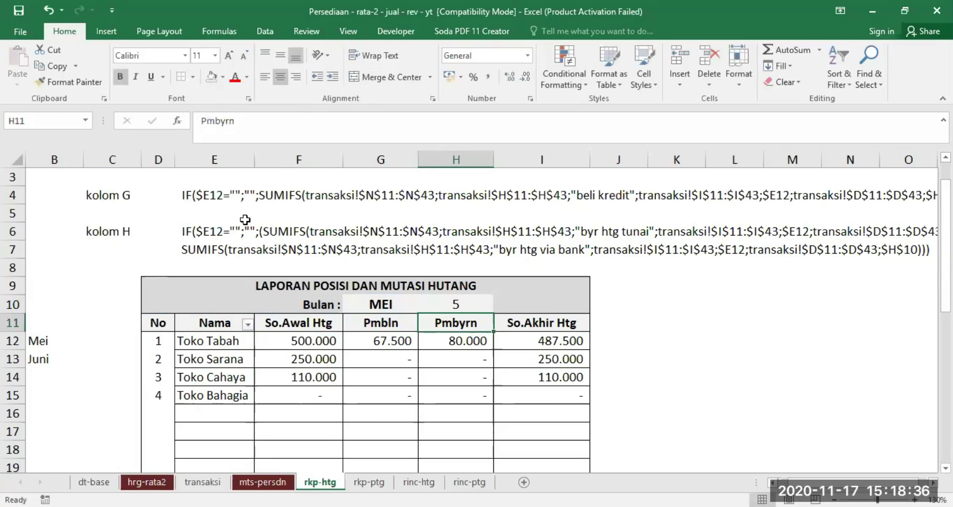
Switch the report month in G10 to JUNI and check the month-number cell H10.
{"action": "left_click", "coordinate": [369, 307]}
{"action": "left_click", "coordinate": [424, 306]}
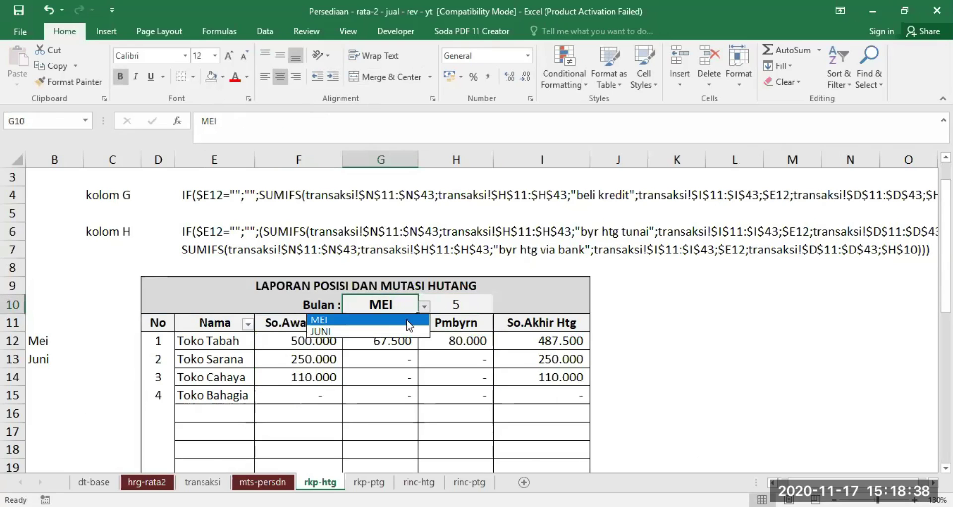
{"action": "left_click", "coordinate": [342, 332]}
{"action": "left_click", "coordinate": [461, 305]}
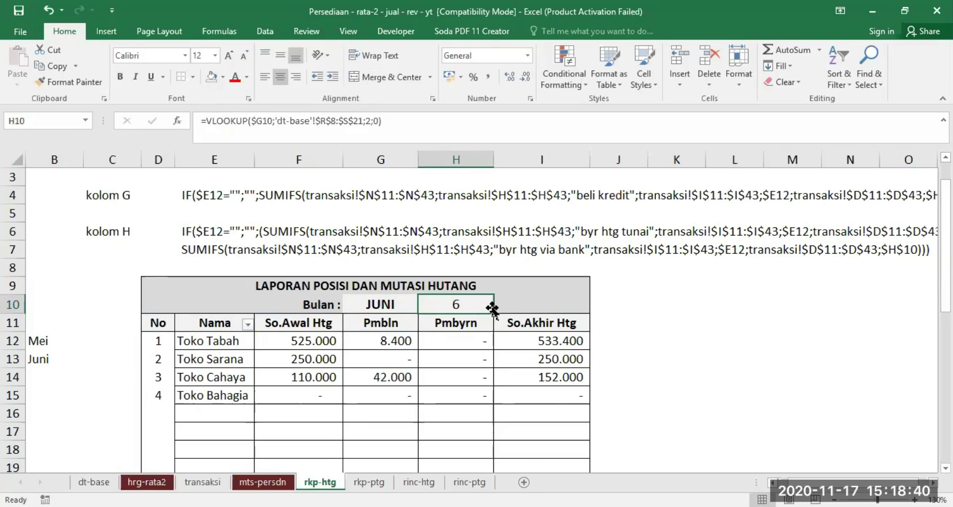
Review the data validation list source of month cell G10 against the old month list in column B.
{"action": "left_click", "coordinate": [393, 305]}
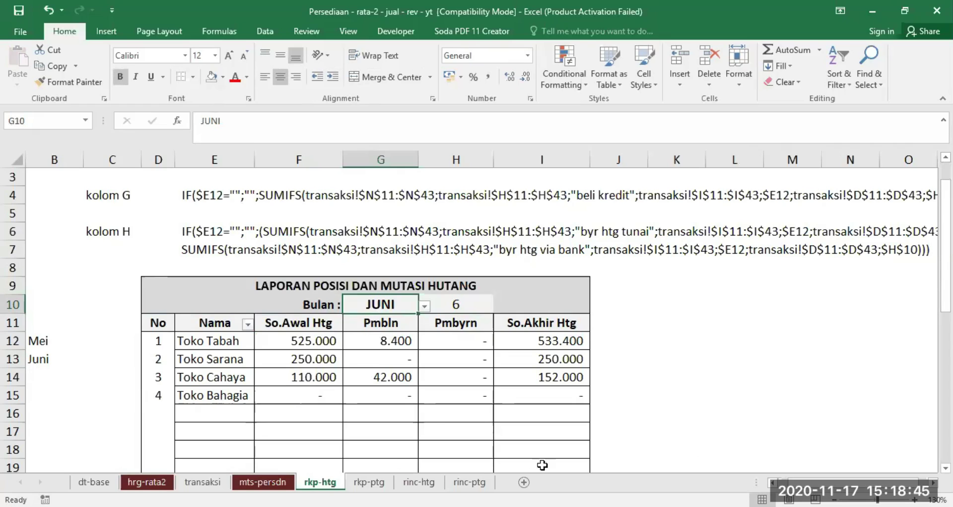
{"action": "scroll", "coordinate": [163, 368], "scroll_direction": "left", "scroll_amount": 1}
{"action": "left_click_drag", "start_coordinate": [94, 340], "coordinate": [104, 376]}
{"action": "left_click", "coordinate": [404, 304]}
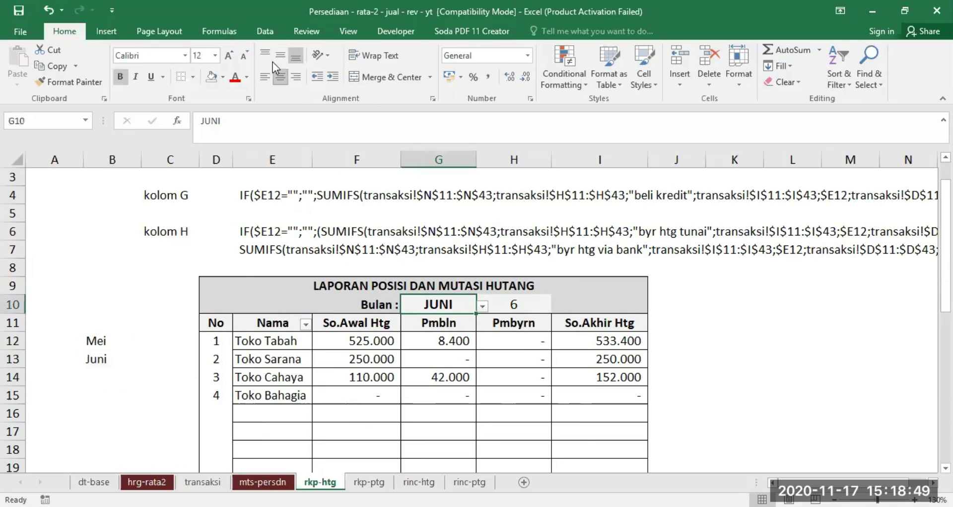
{"action": "left_click", "coordinate": [265, 31]}
{"action": "left_click", "coordinate": [615, 82]}
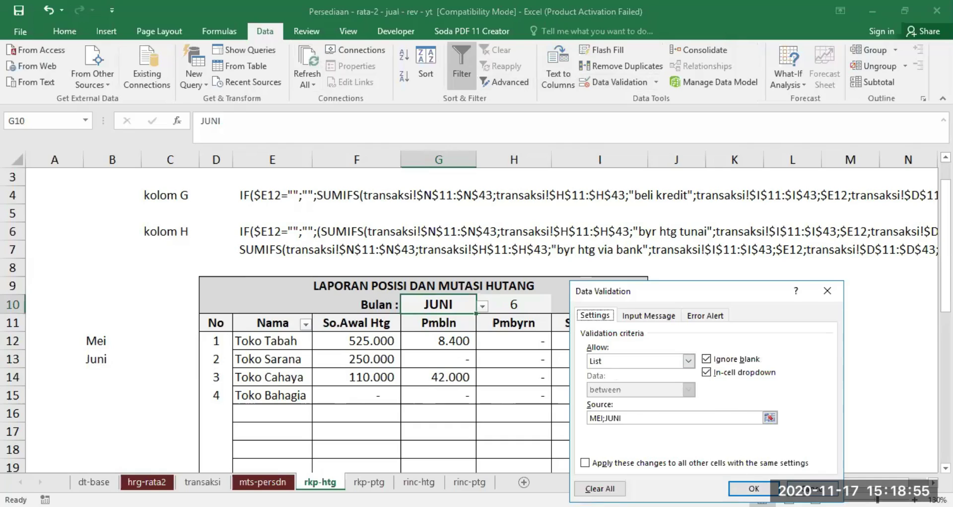
{"action": "left_click", "coordinate": [754, 489]}
{"action": "left_click", "coordinate": [851, 368]}
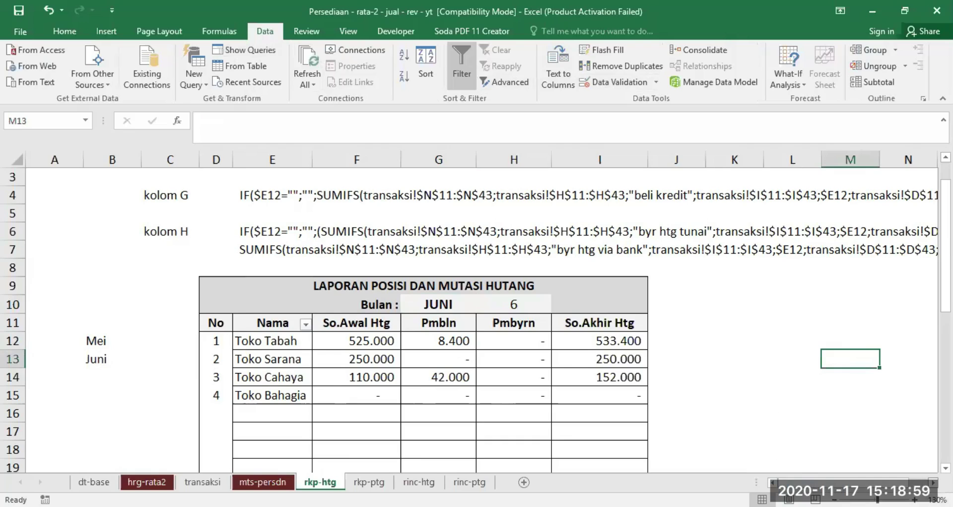
Examine the formula in the first Nama cell E12 and its source, the supplier names on the dt-base sheet.
{"action": "scroll", "coordinate": [477, 318], "scroll_direction": "right", "scroll_amount": 1}
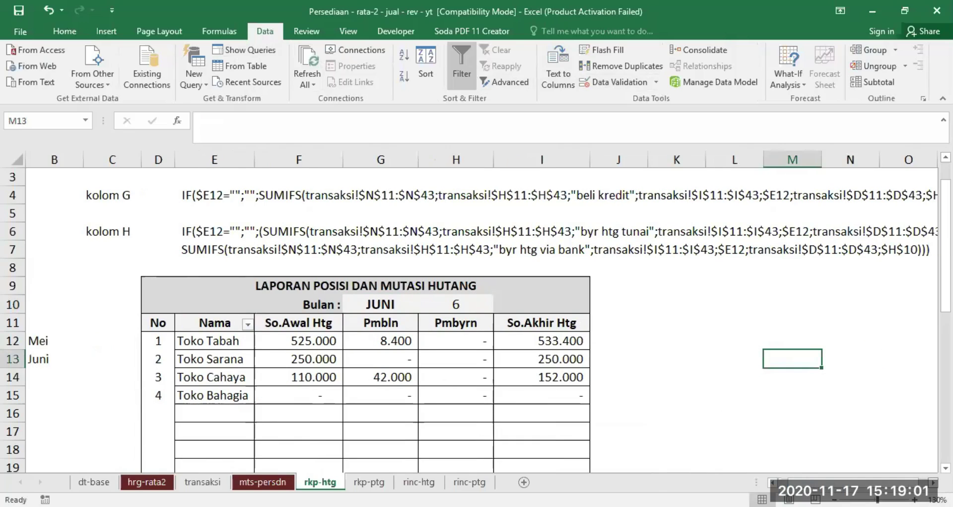
{"action": "scroll", "coordinate": [822, 441], "scroll_direction": "right", "scroll_amount": 1}
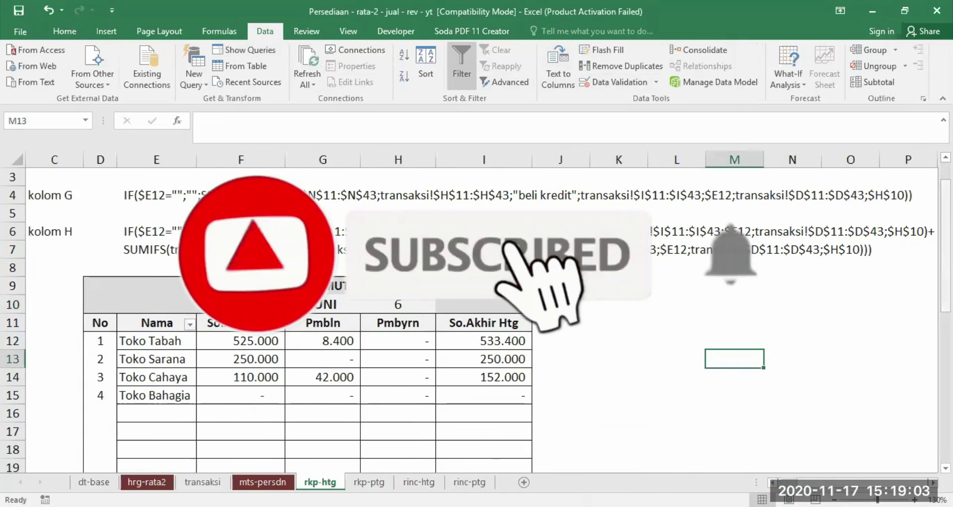
{"action": "scroll", "coordinate": [132, 470], "scroll_direction": "up", "scroll_amount": 1}
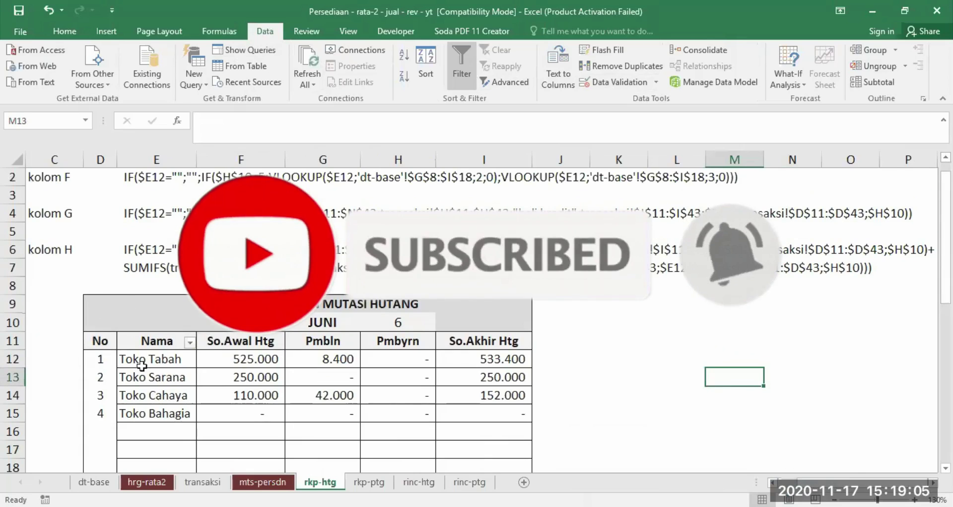
{"action": "left_click", "coordinate": [156, 359]}
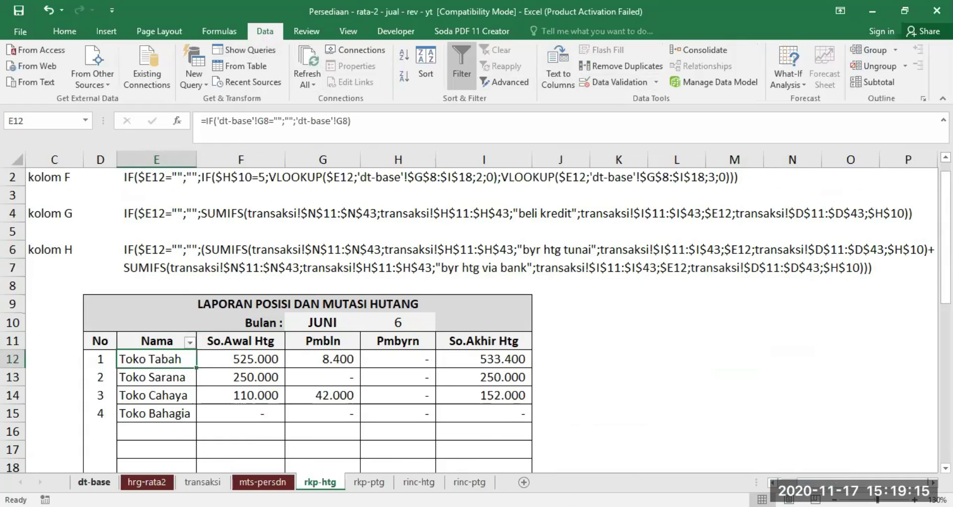
{"action": "left_click", "coordinate": [94, 482]}
{"action": "left_click_drag", "start_coordinate": [243, 268], "coordinate": [244, 353]}
{"action": "left_click", "coordinate": [320, 482]}
Enter =IF('dt-base'!G8="";"";'dt-base'!G8) in E12 and fill it down the Nama column.
{"action": "type", "text": "=I"}
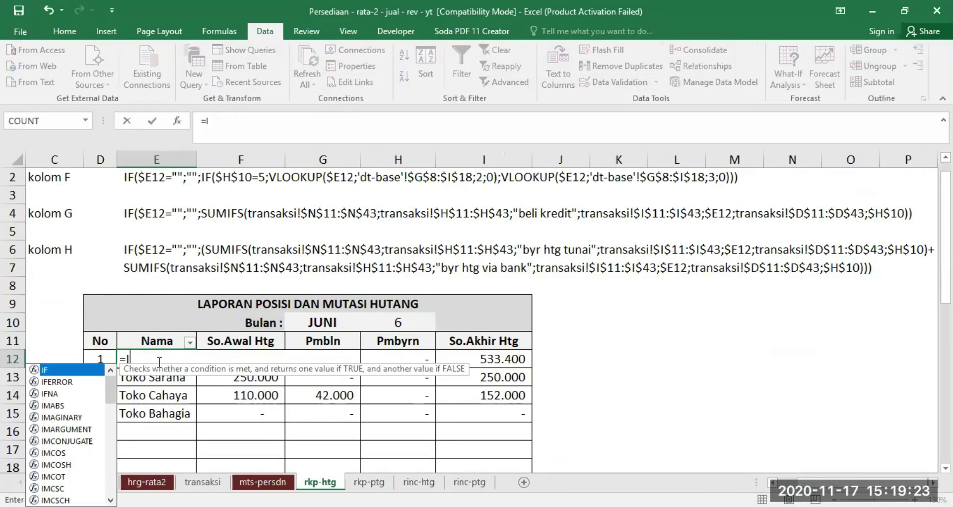
{"action": "key", "text": "Tab"}
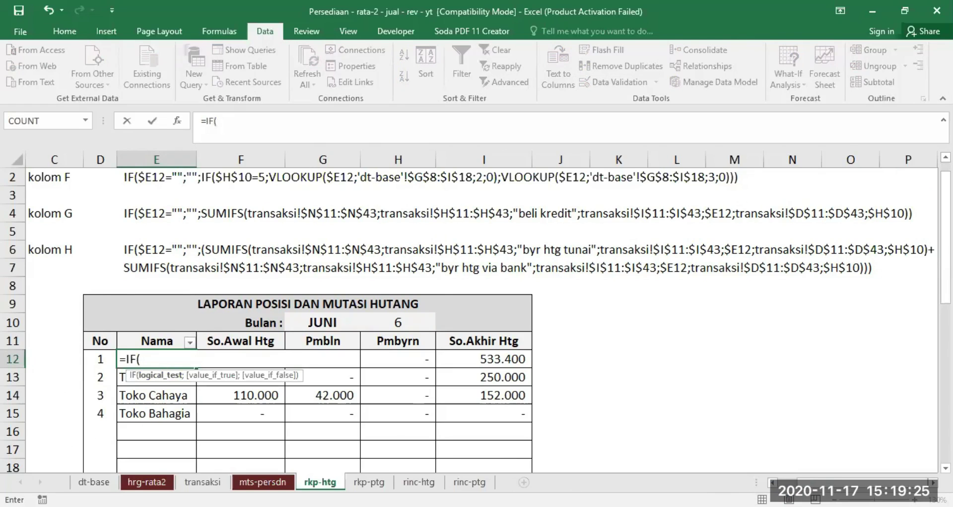
{"action": "left_click", "coordinate": [94, 482]}
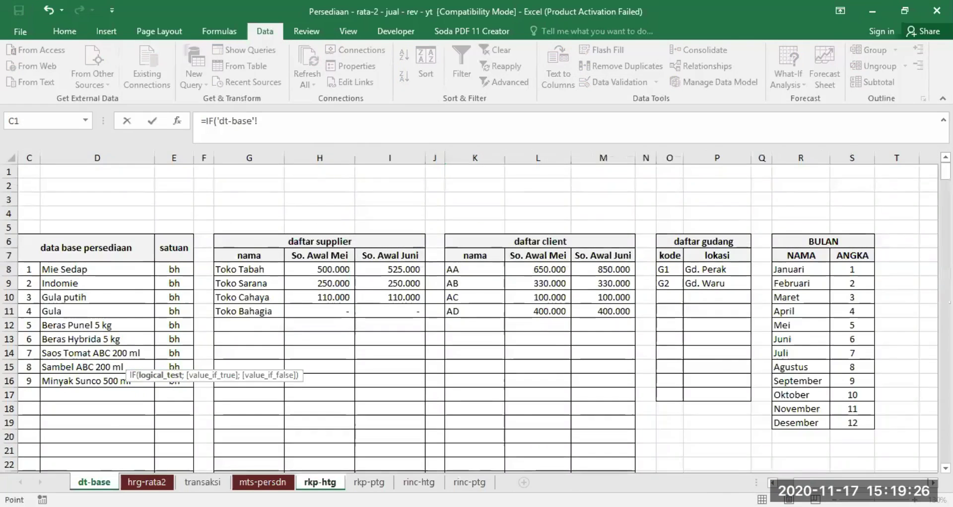
{"action": "left_click", "coordinate": [245, 270]}
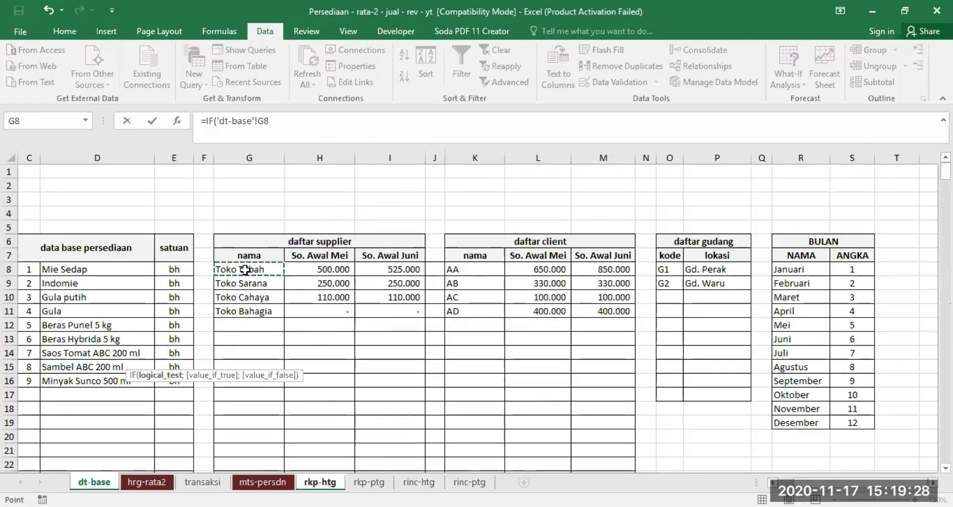
{"action": "left_click", "coordinate": [272, 121]}
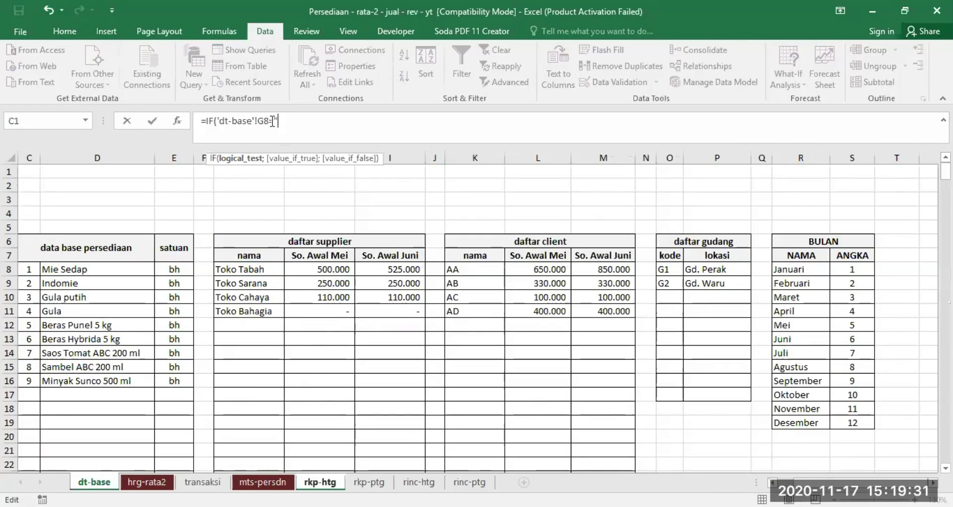
{"action": "type", "text": "=\"\";\"\";"}
{"action": "left_click", "coordinate": [247, 269]}
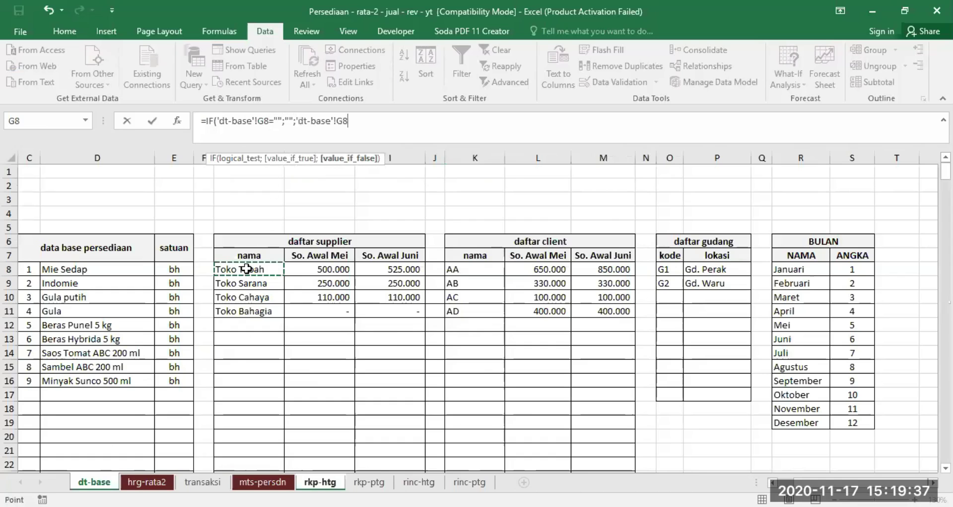
{"action": "key", "text": "Return"}
{"action": "left_click", "coordinate": [152, 357]}
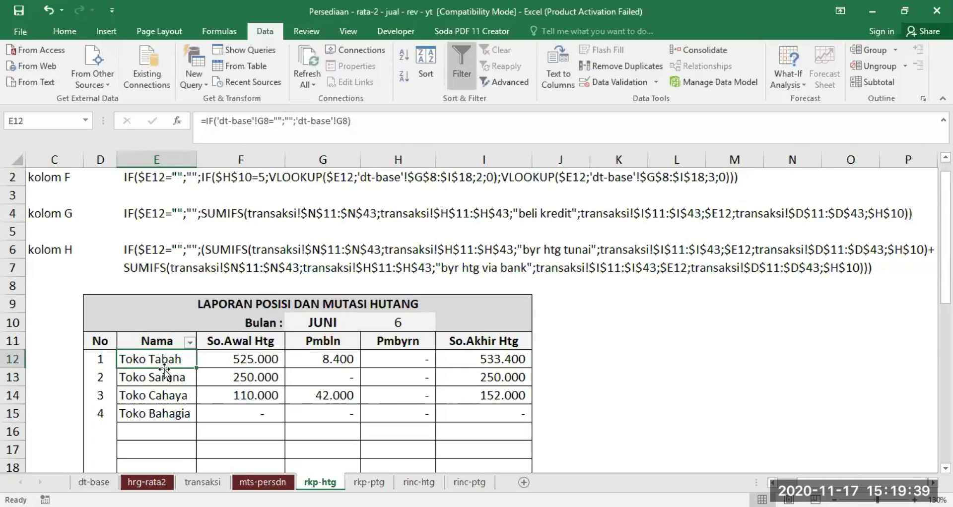
{"action": "double_click", "coordinate": [197, 366]}
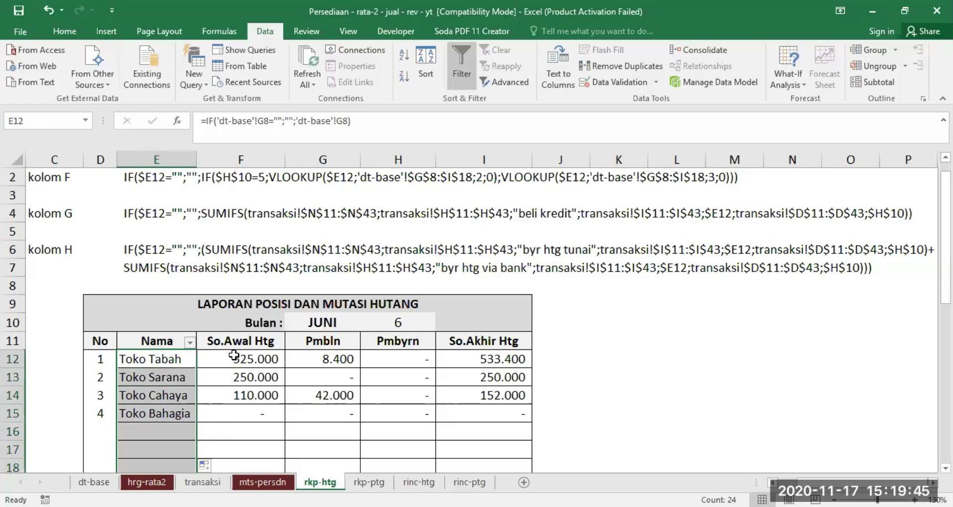
Test the Nama formulas on rkp-htg with a trial supplier ddcd in dt-base cell G12, and undo the entry.
{"action": "left_click", "coordinate": [94, 481]}
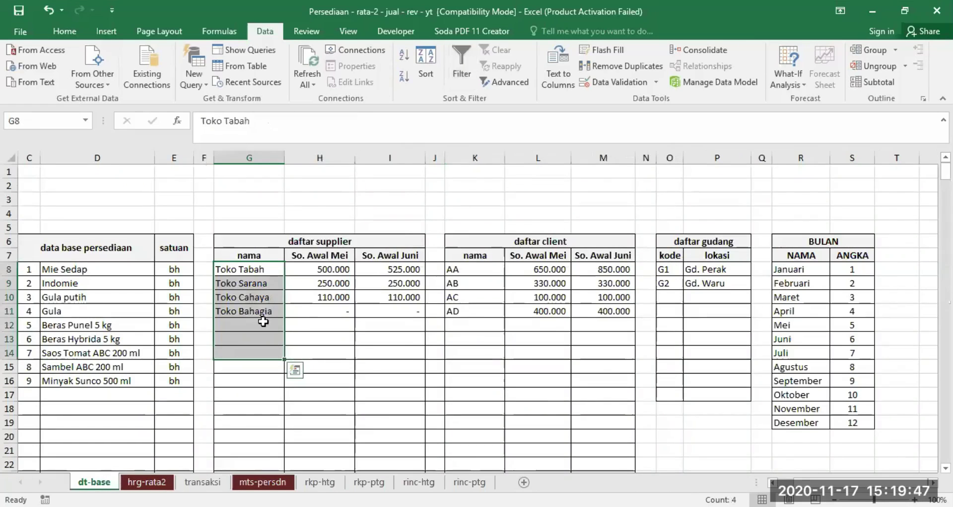
{"action": "left_click", "coordinate": [248, 323]}
{"action": "type", "text": "ddcd"}
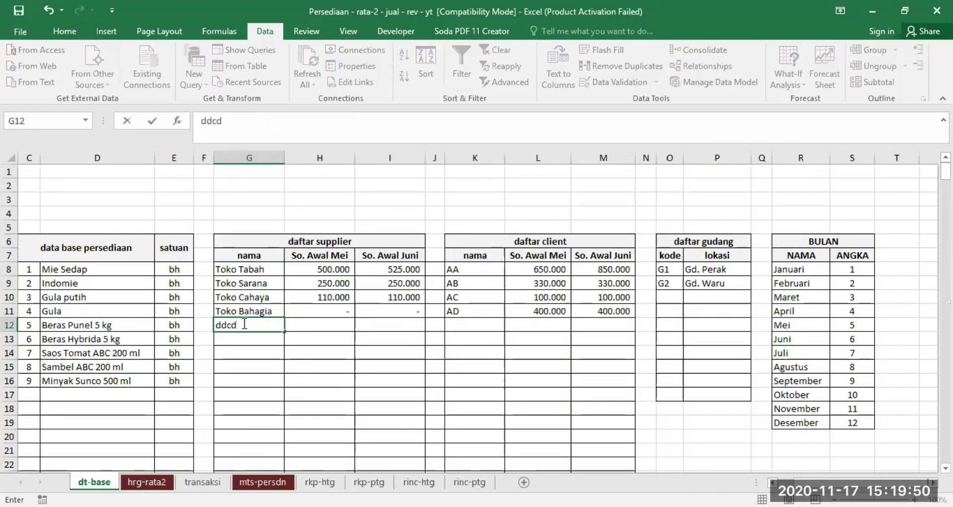
{"action": "key", "text": "Return"}
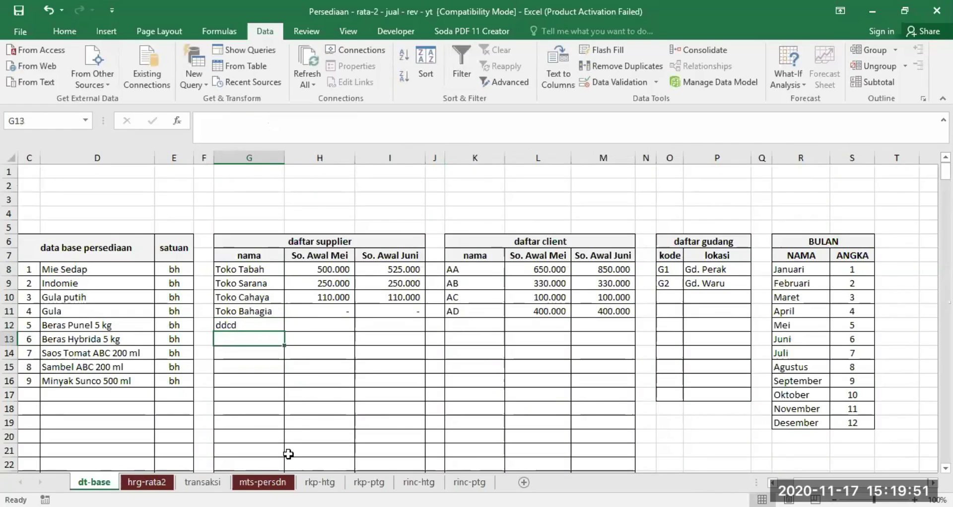
{"action": "left_click", "coordinate": [312, 484]}
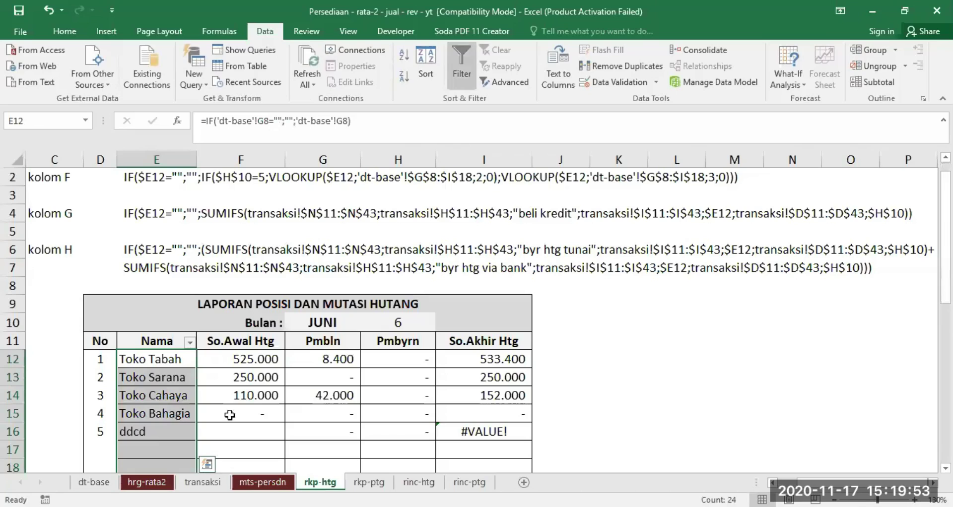
{"action": "left_click", "coordinate": [154, 432]}
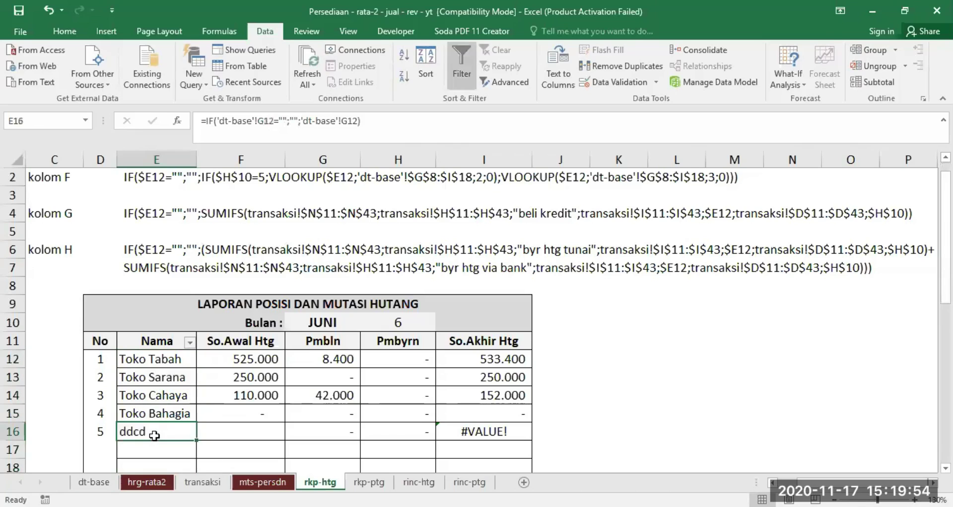
{"action": "left_click", "coordinate": [48, 10]}
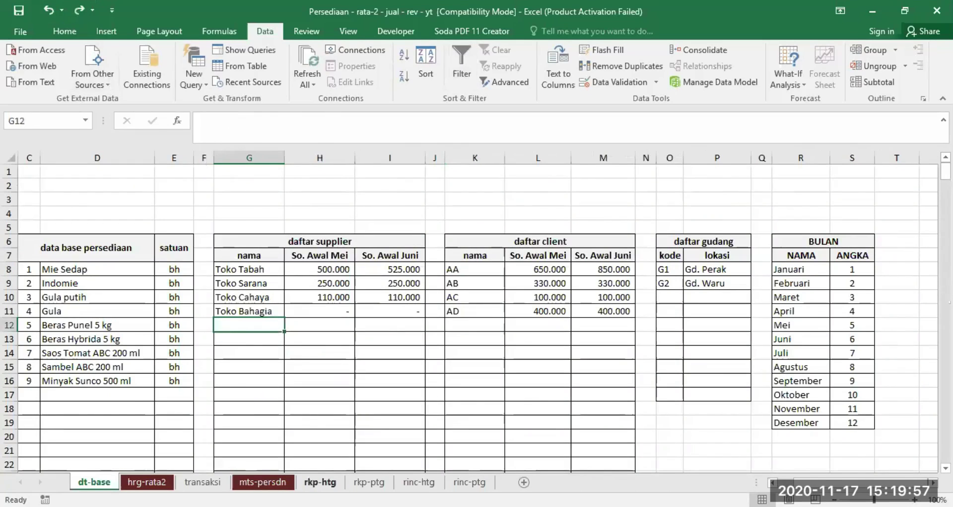
{"action": "left_click", "coordinate": [320, 483]}
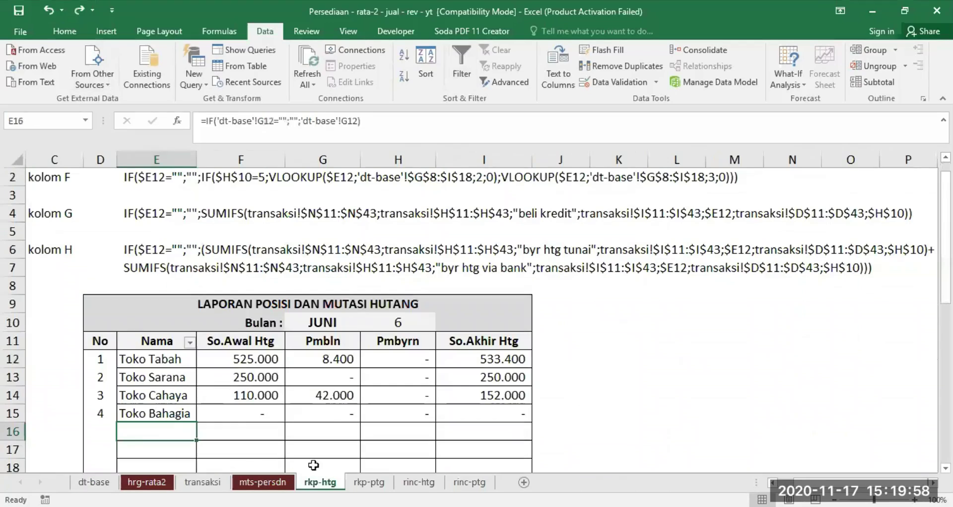
Check the So.Awal Htg formula in F12 and switch the report month in G10 to MEI.
{"action": "left_click", "coordinate": [240, 363]}
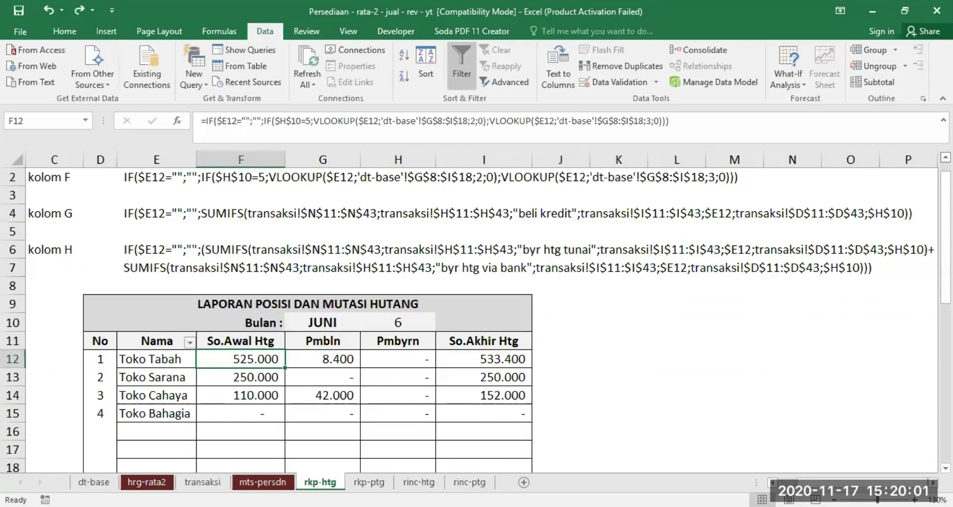
{"action": "scroll", "coordinate": [240, 363], "scroll_direction": "up", "scroll_amount": 1}
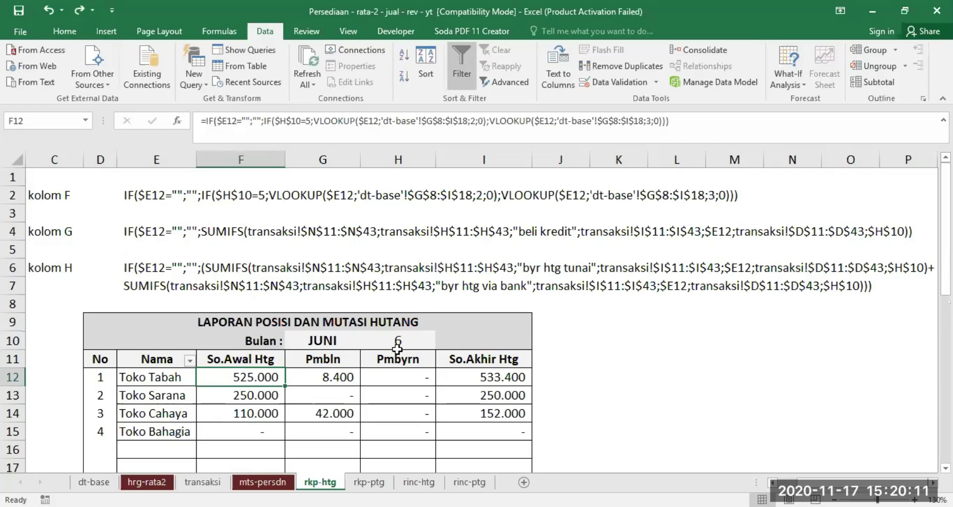
{"action": "left_click", "coordinate": [344, 341]}
{"action": "left_click", "coordinate": [367, 342]}
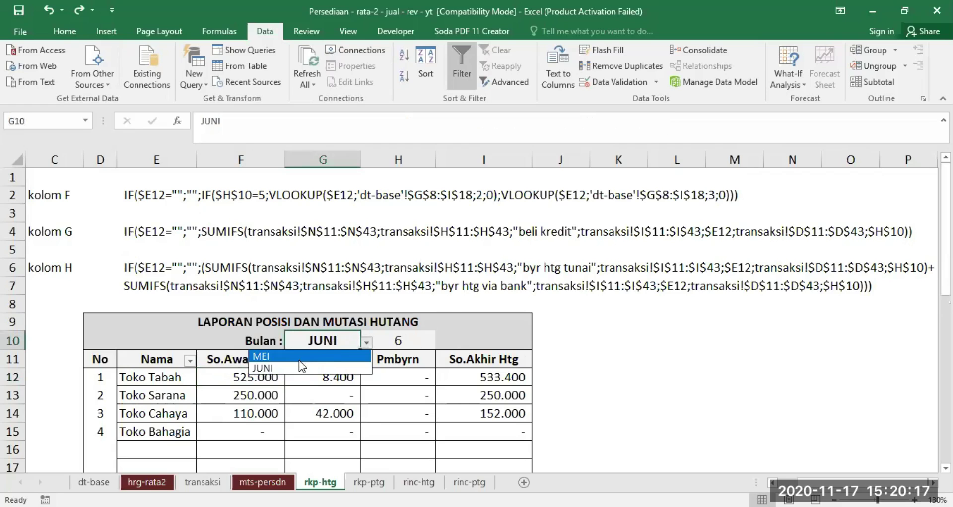
{"action": "left_click", "coordinate": [299, 360]}
Format the month-number cell H10 with a red, bold font.
{"action": "left_click", "coordinate": [392, 342]}
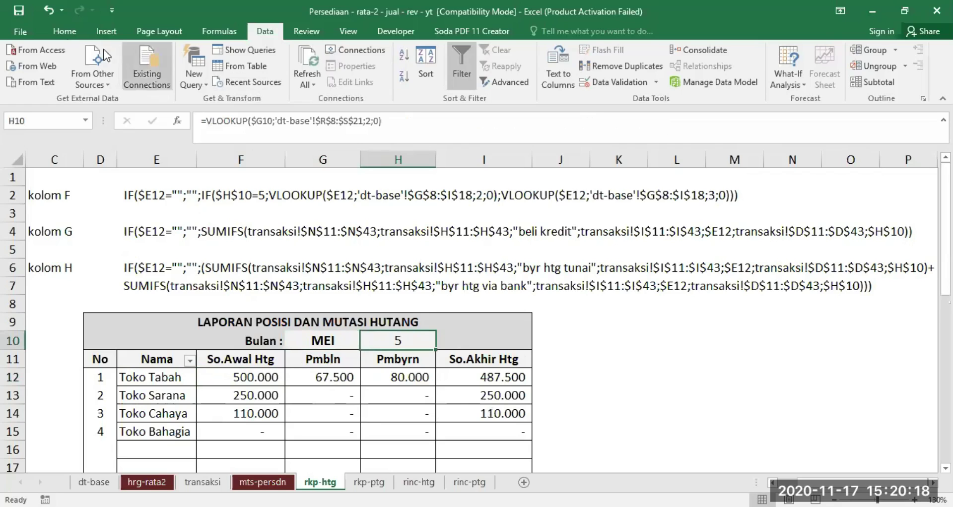
{"action": "left_click", "coordinate": [58, 31]}
{"action": "left_click", "coordinate": [235, 77]}
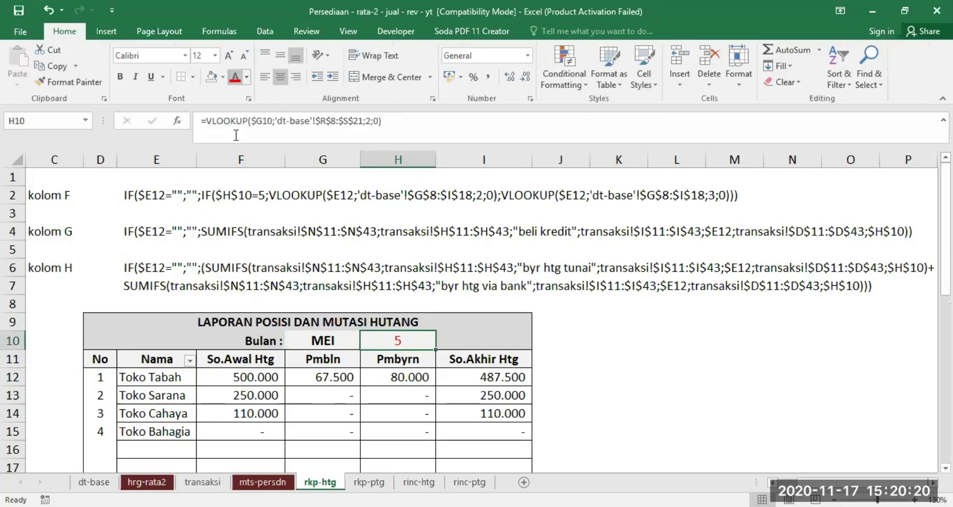
{"action": "left_click", "coordinate": [120, 77]}
{"action": "left_click", "coordinate": [679, 375]}
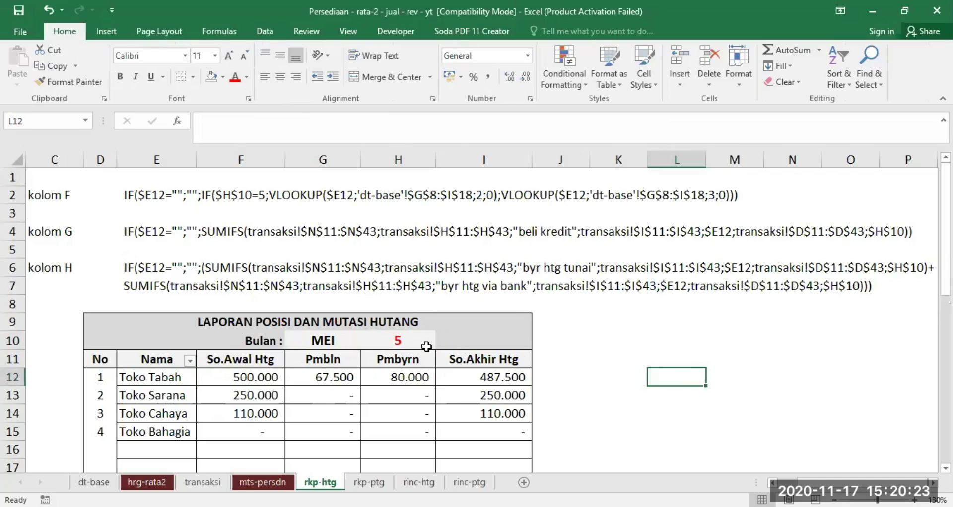
Examine the F12 formula's blank-name check, its month test on $H$10 and the VLOOKUP lookup value $E12.
{"action": "left_click", "coordinate": [326, 340]}
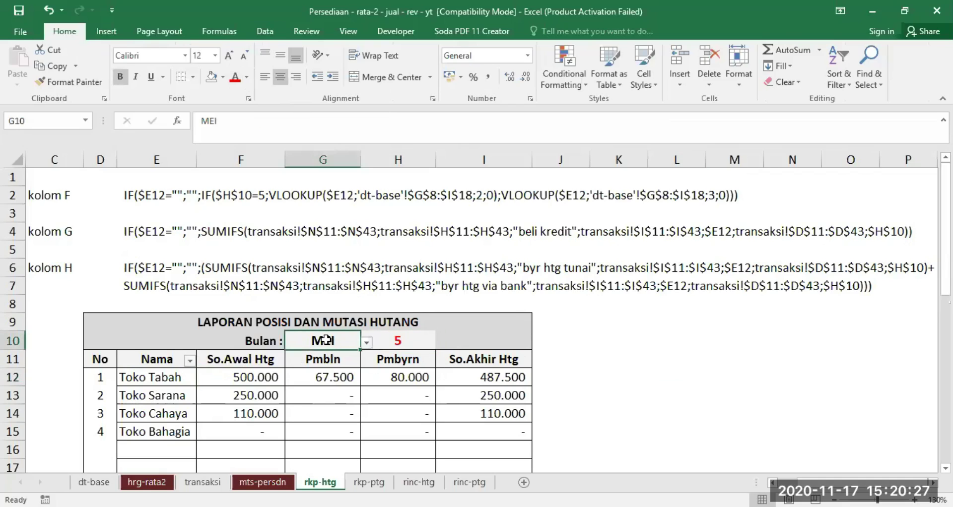
{"action": "left_click", "coordinate": [396, 342]}
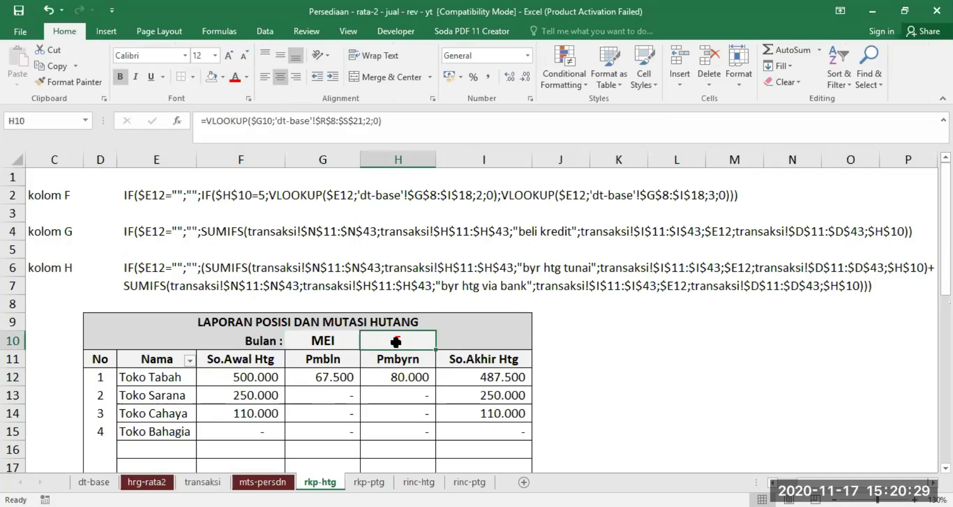
{"action": "left_click", "coordinate": [247, 375]}
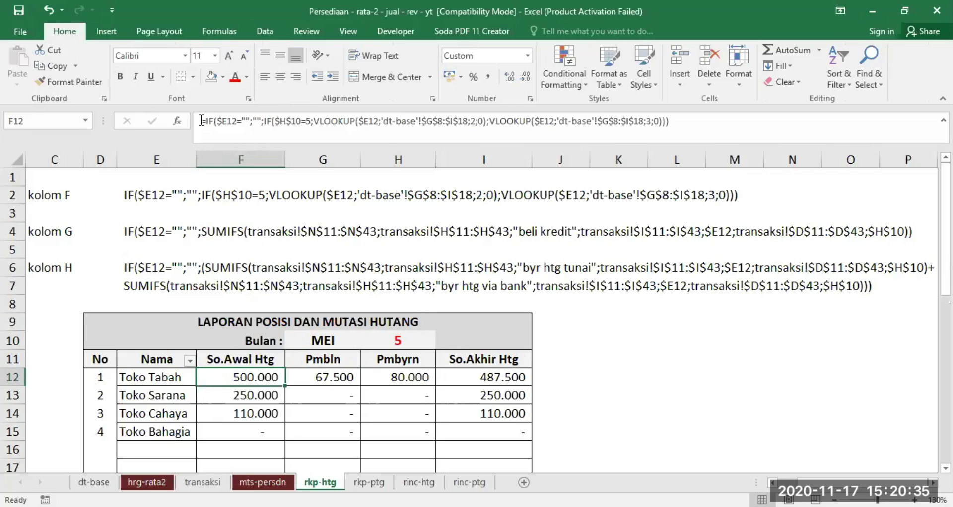
{"action": "left_click_drag", "start_coordinate": [202, 120], "coordinate": [262, 121]}
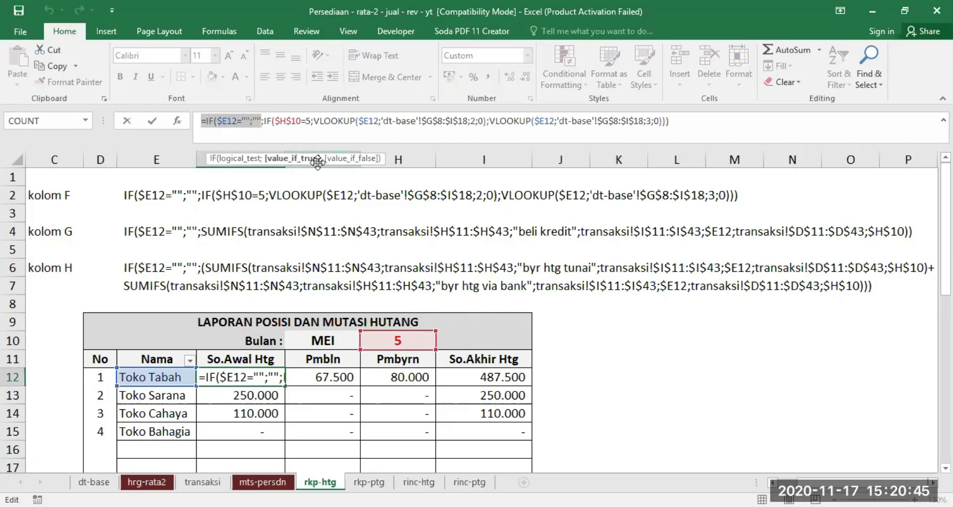
{"action": "left_click", "coordinate": [264, 121]}
{"action": "left_click_drag", "start_coordinate": [271, 120], "coordinate": [298, 121]}
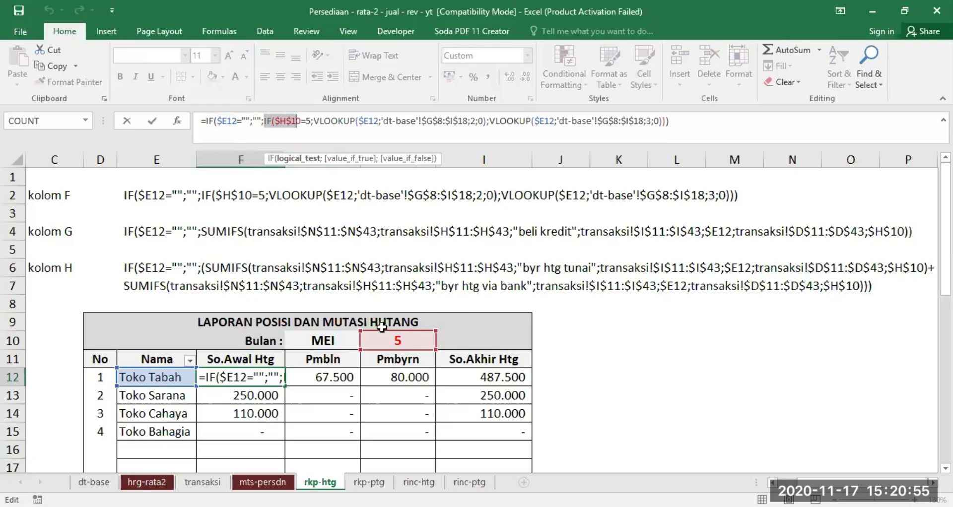
{"action": "key", "text": "End"}
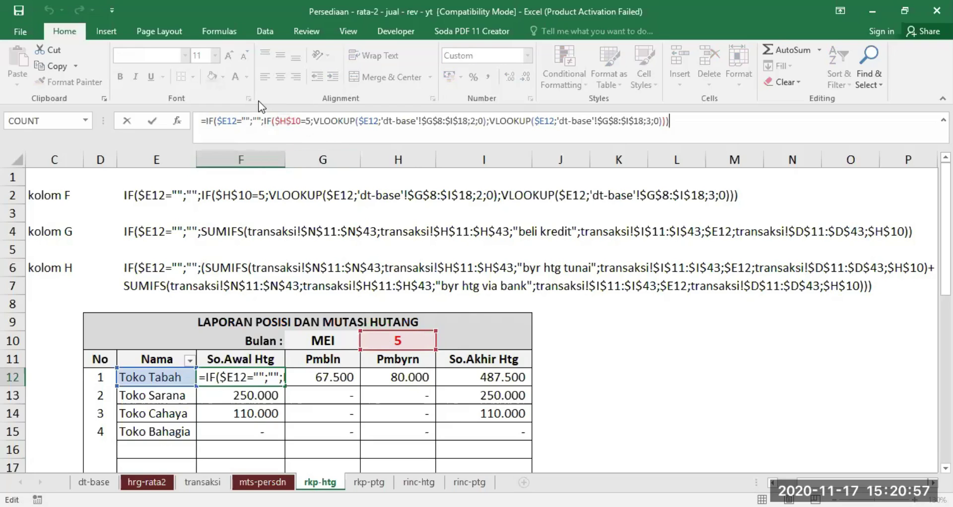
{"action": "left_click_drag", "start_coordinate": [265, 122], "coordinate": [355, 123]}
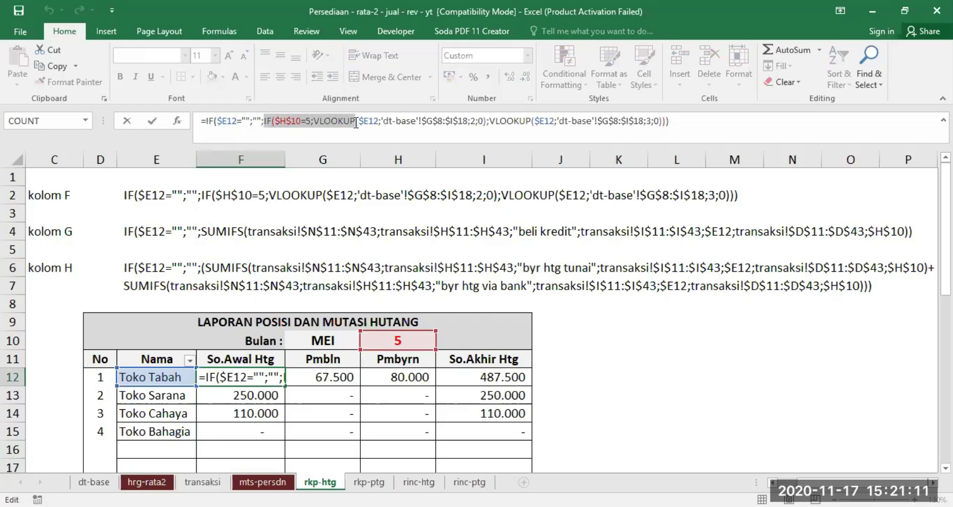
{"action": "left_click_drag", "start_coordinate": [369, 123], "coordinate": [382, 124]}
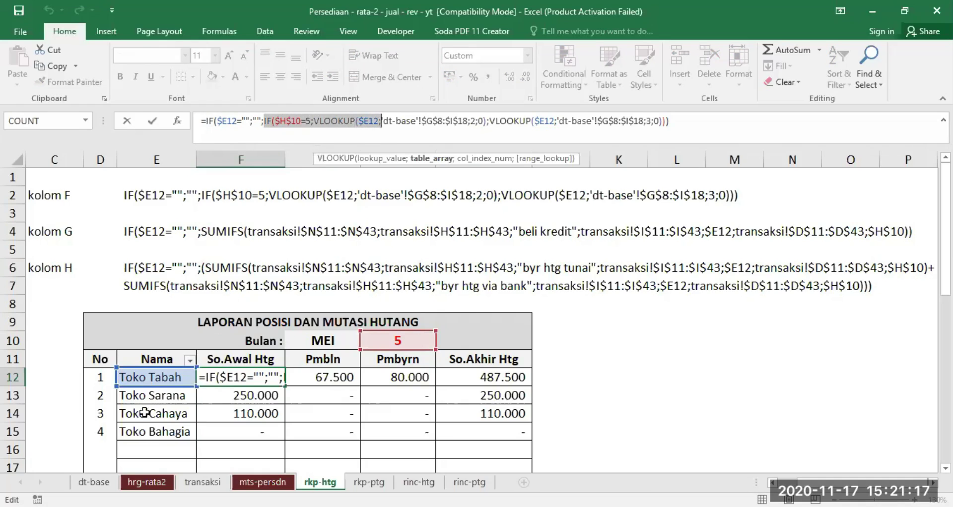
Trace the VLOOKUP table array to the supplier list on dt-base and leave the F12 formula unedited.
{"action": "left_click", "coordinate": [94, 482]}
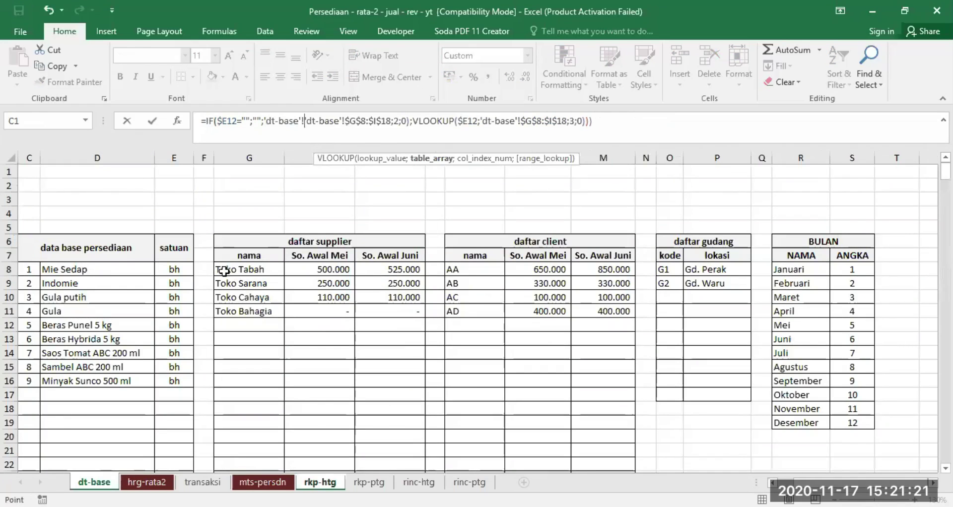
{"action": "left_click_drag", "start_coordinate": [224, 271], "coordinate": [396, 279]}
{"action": "key", "text": "Escape"}
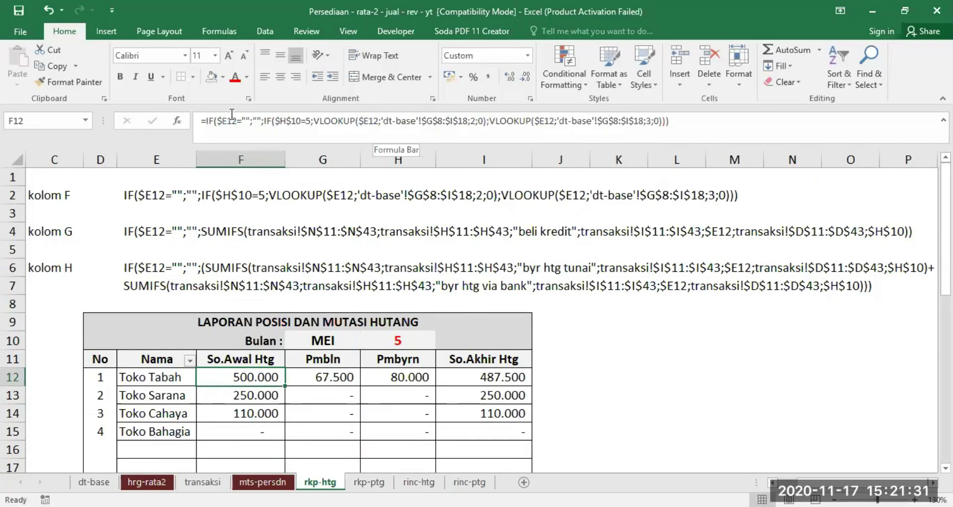
Examine the F12 formula up to the first VLOOKUP's column index 2 and leave the formula unedited.
{"action": "left_click_drag", "start_coordinate": [207, 120], "coordinate": [467, 123]}
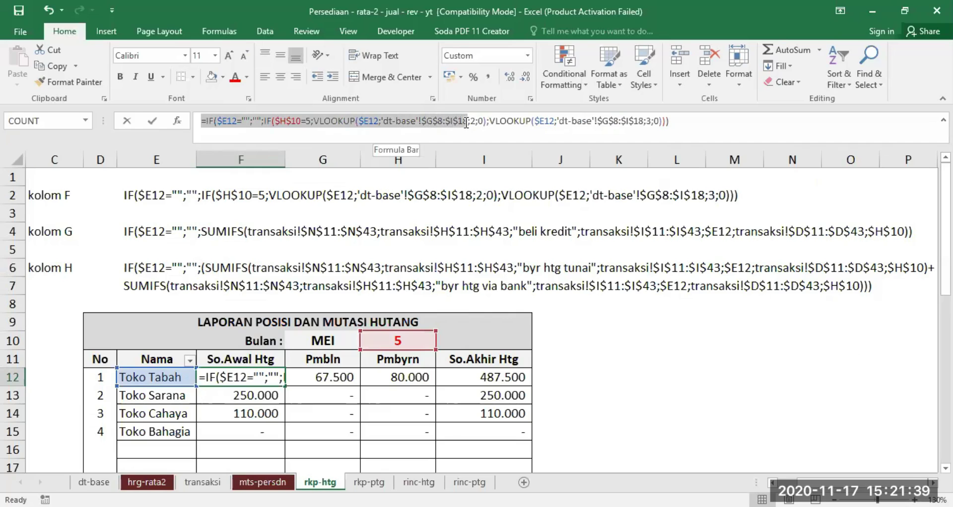
{"action": "left_click_drag", "start_coordinate": [467, 122], "coordinate": [475, 122]}
{"action": "left_click_drag", "start_coordinate": [478, 122], "coordinate": [486, 123]}
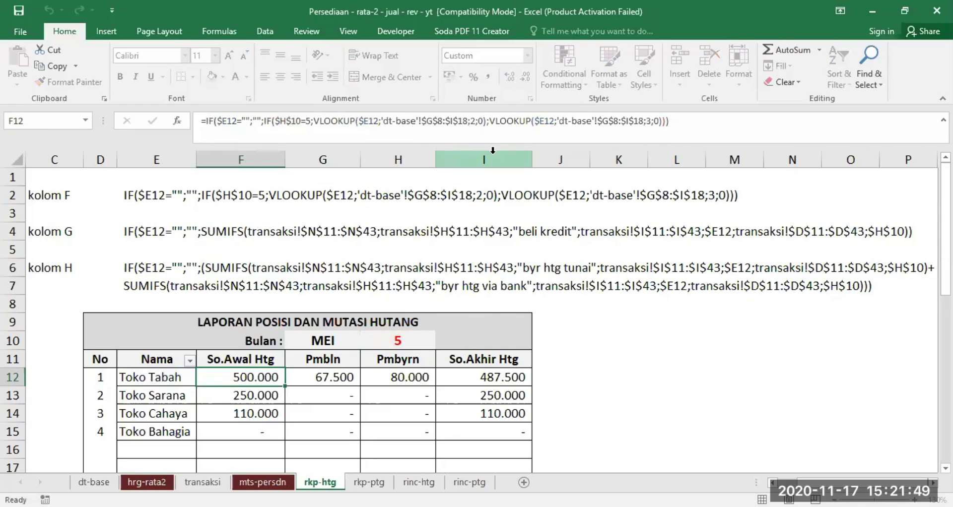
{"action": "key", "text": "Escape"}
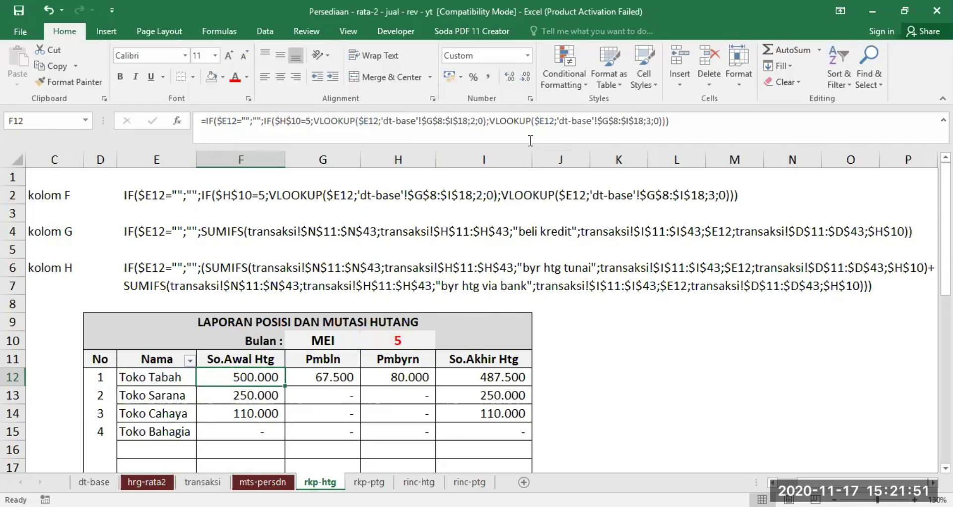
Check on dt-base which columns the Toko Tabah row G8:I8 spans in the supplier list, and return to rkp-htg.
{"action": "left_click", "coordinate": [94, 482]}
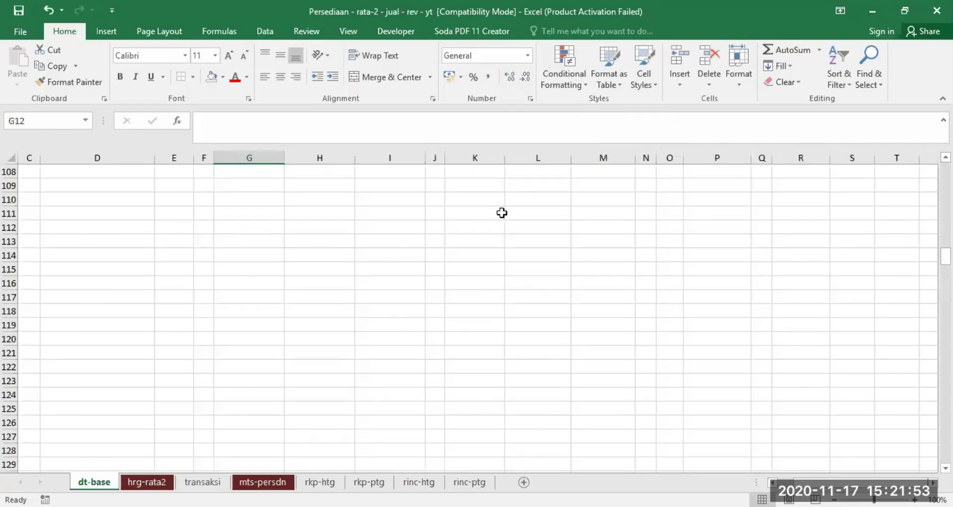
{"action": "scroll", "coordinate": [495, 332], "scroll_direction": "up", "scroll_amount": 20}
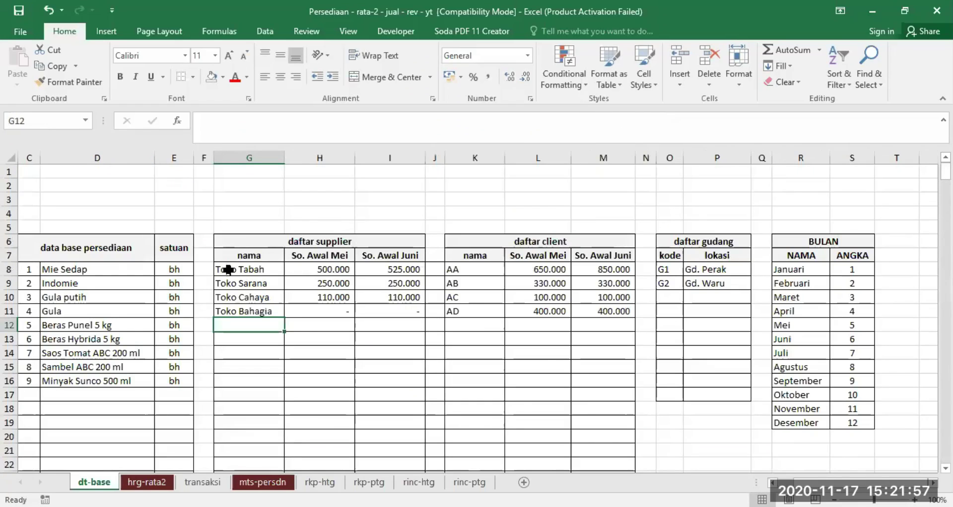
{"action": "left_click", "coordinate": [227, 269]}
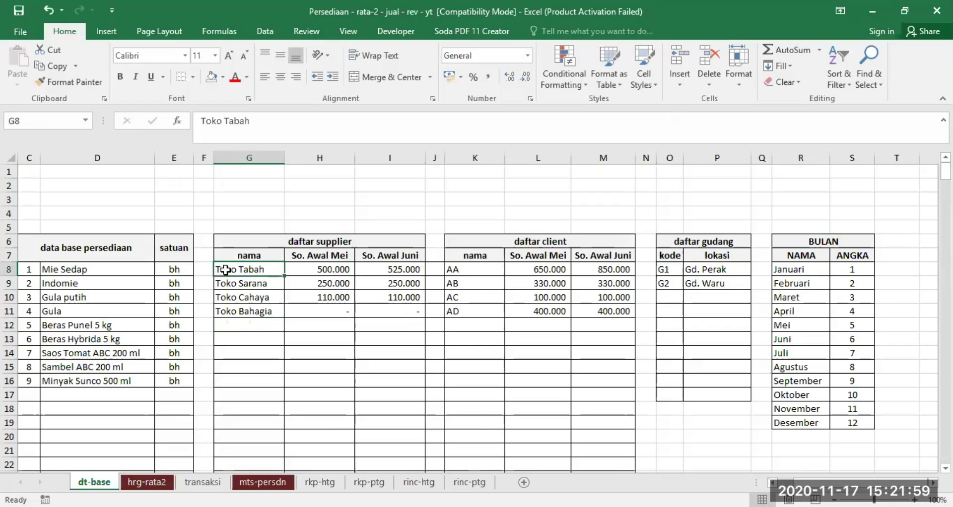
{"action": "left_click_drag", "start_coordinate": [230, 269], "coordinate": [382, 272]}
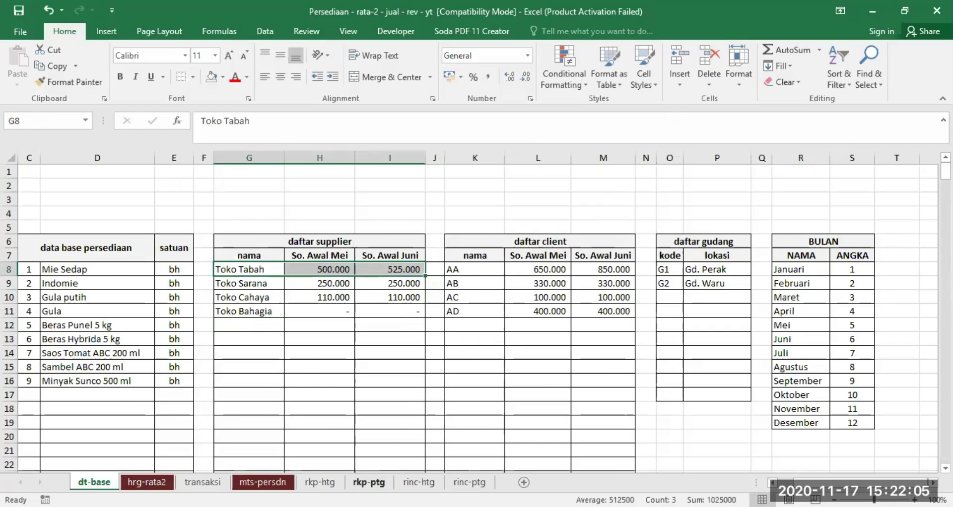
{"action": "left_click", "coordinate": [370, 482]}
{"action": "left_click", "coordinate": [320, 482]}
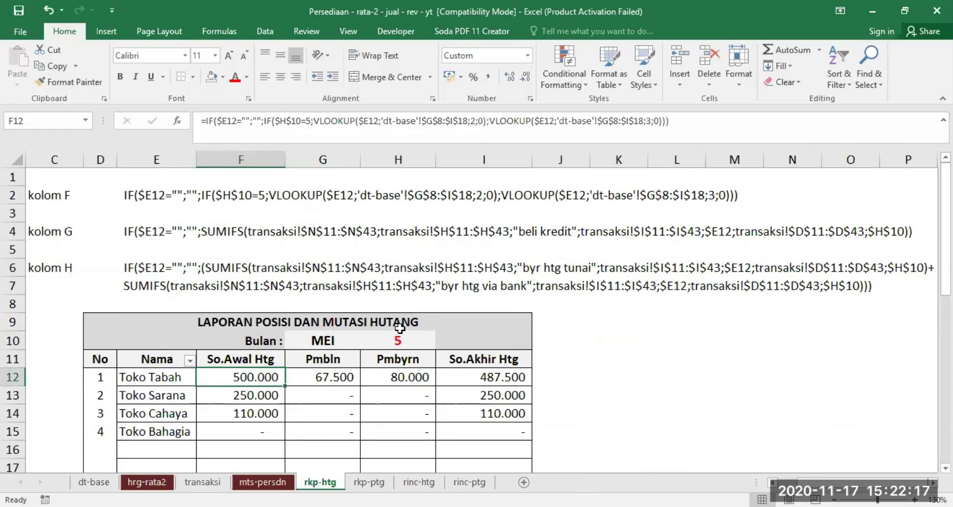
Compare the F12 formula's two VLOOKUP branches for month 5 and other months, leaving the formula unedited.
{"action": "left_click_drag", "start_coordinate": [315, 120], "coordinate": [489, 122]}
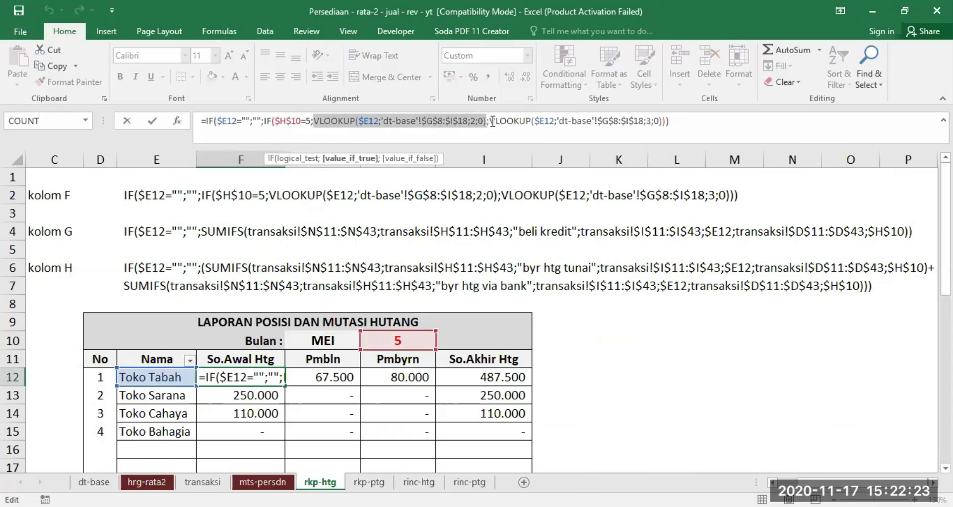
{"action": "left_click", "coordinate": [490, 122]}
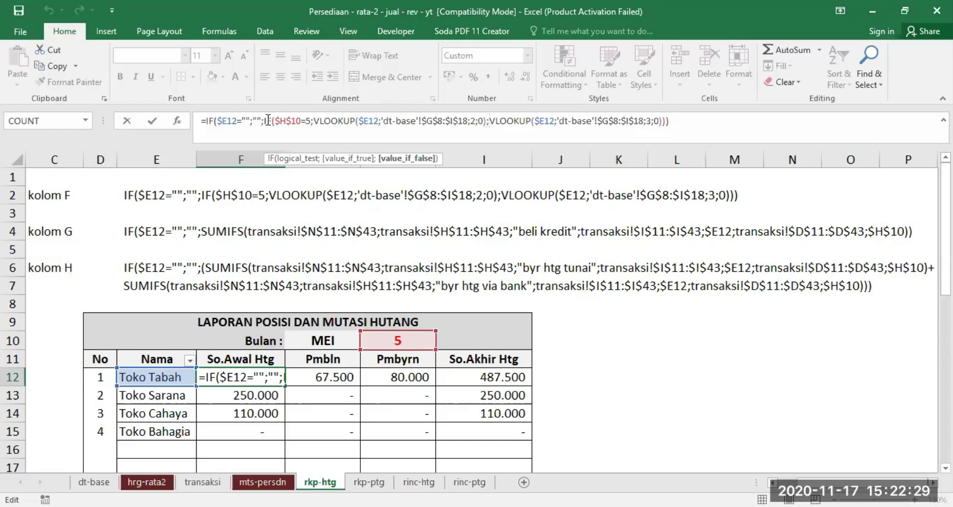
{"action": "left_click_drag", "start_coordinate": [266, 121], "coordinate": [483, 116]}
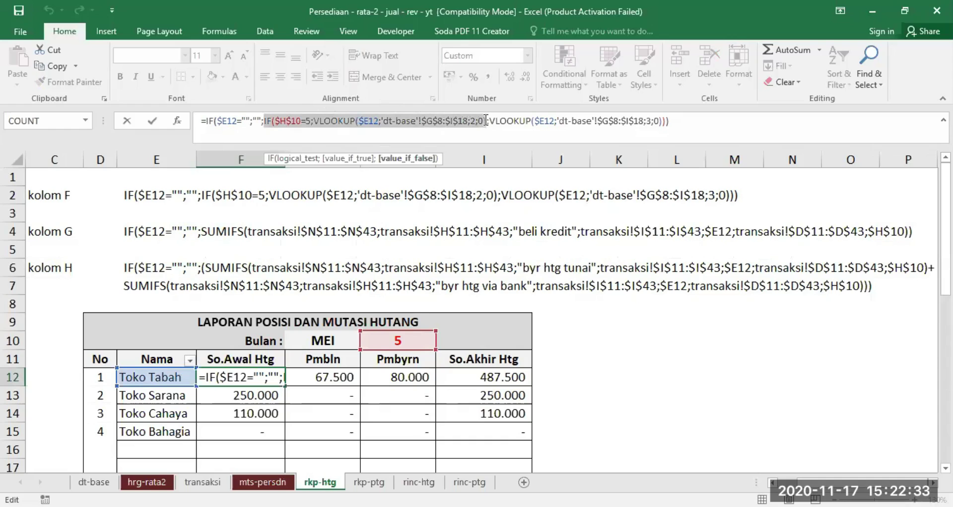
{"action": "left_click_drag", "start_coordinate": [489, 121], "coordinate": [666, 121]}
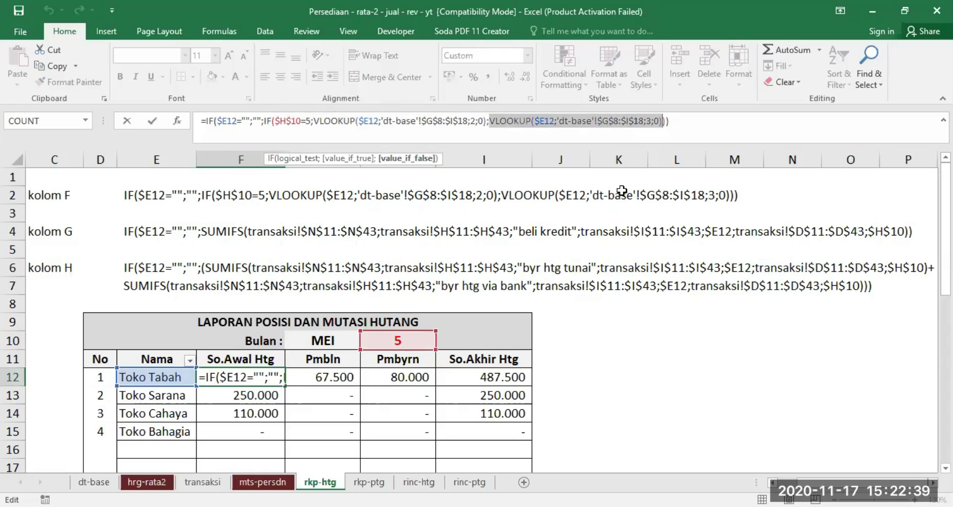
{"action": "key", "text": "Escape"}
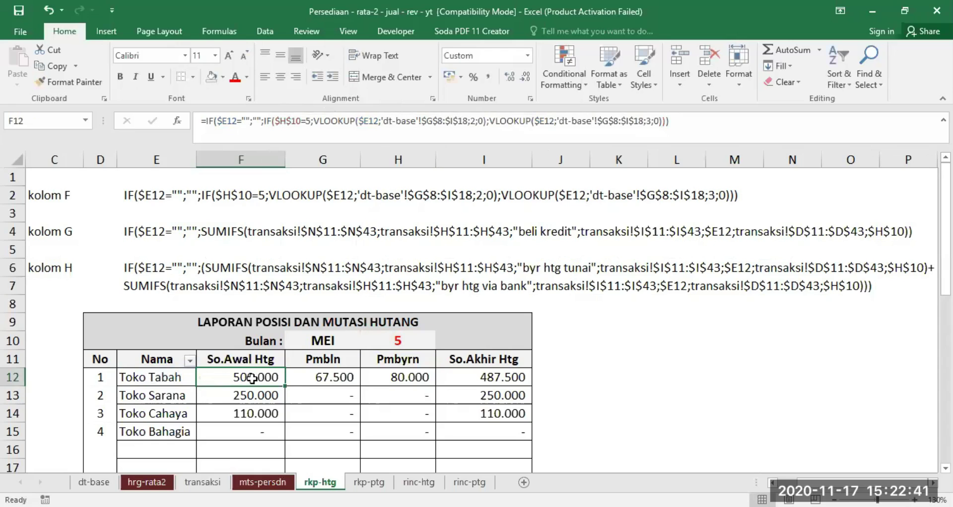
Check the Pmbln formula in G12 against its supplier name cell E12 and month-number cell H10.
{"action": "left_click", "coordinate": [327, 376]}
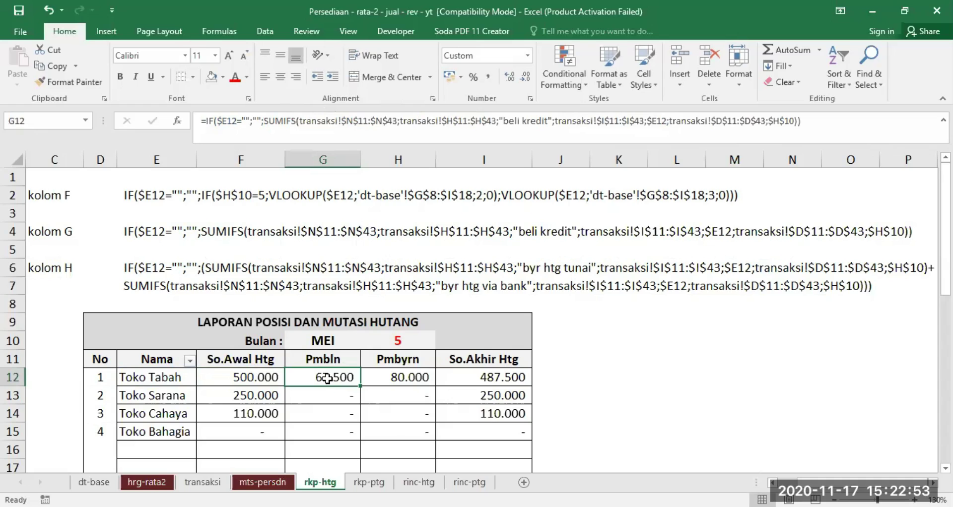
{"action": "left_click", "coordinate": [172, 379]}
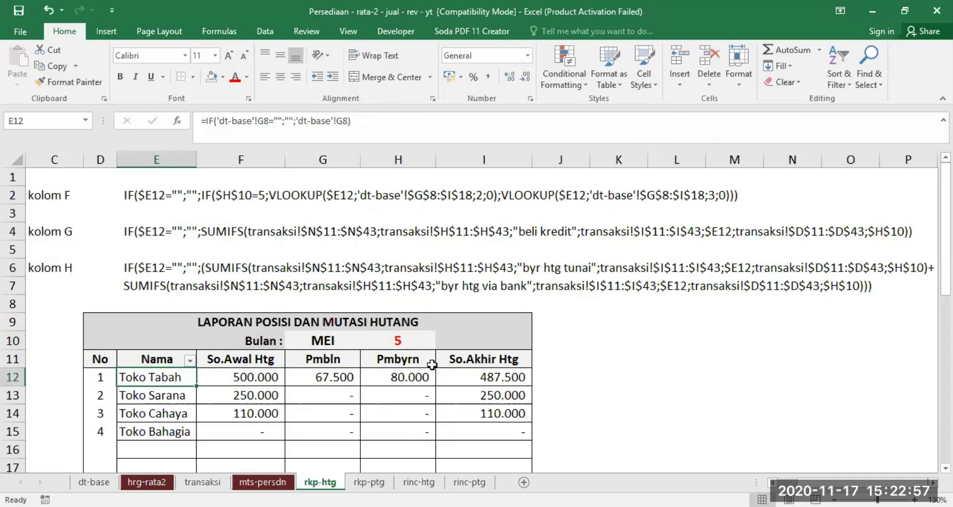
{"action": "left_click", "coordinate": [401, 341]}
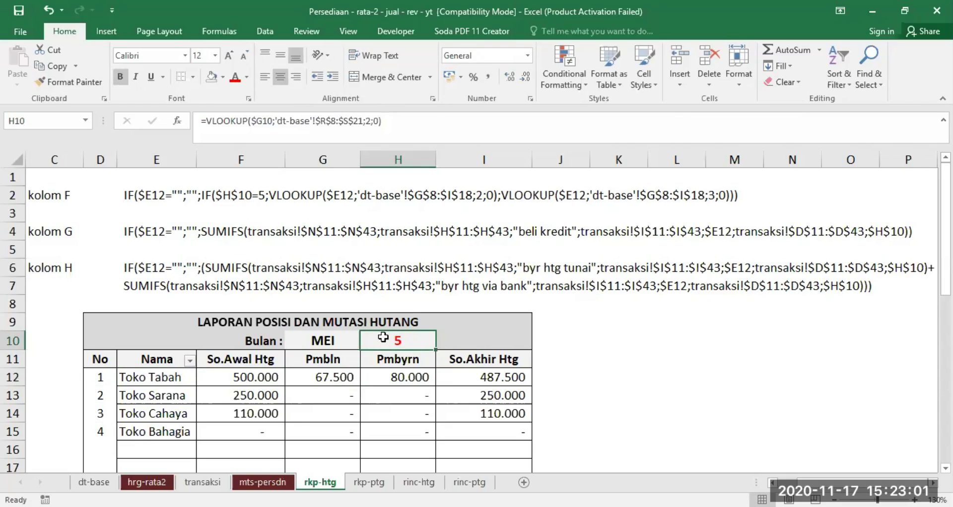
{"action": "left_click", "coordinate": [320, 376]}
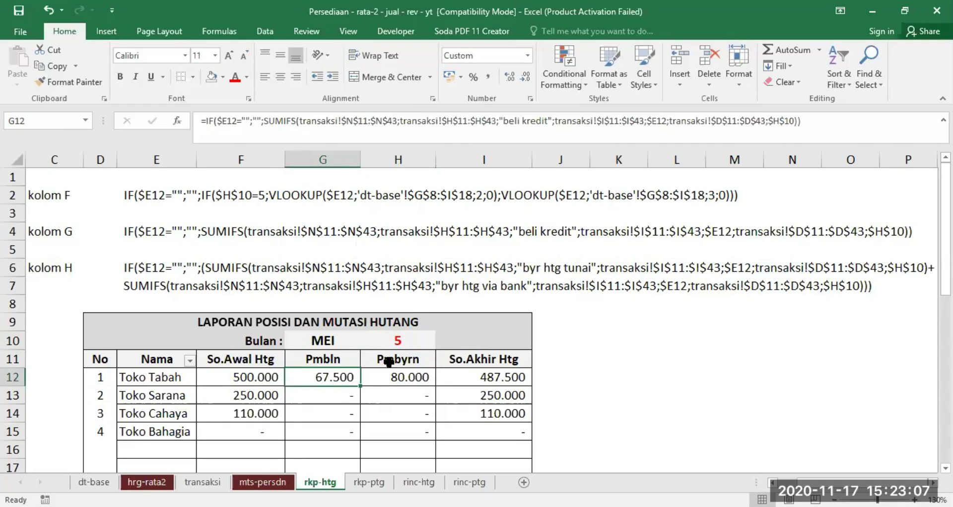
{"action": "left_click", "coordinate": [400, 340]}
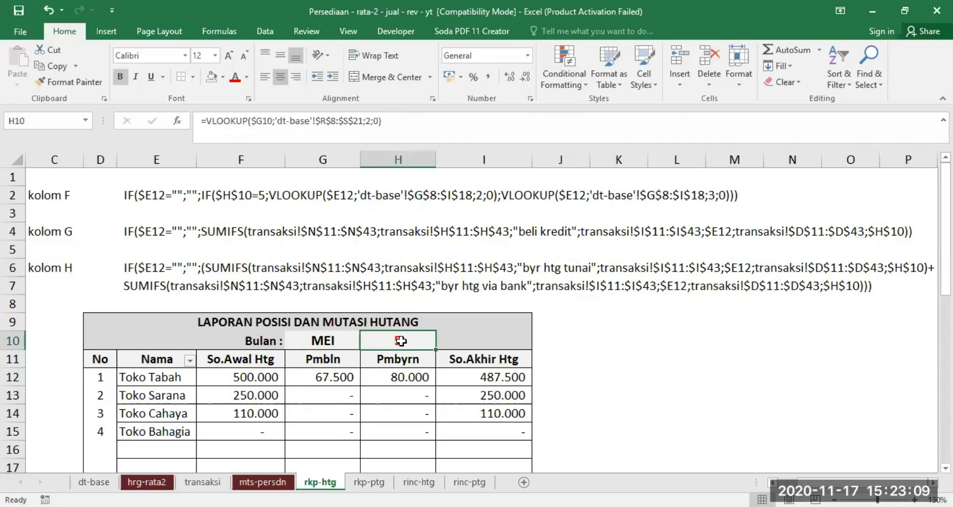
{"action": "left_click", "coordinate": [166, 377]}
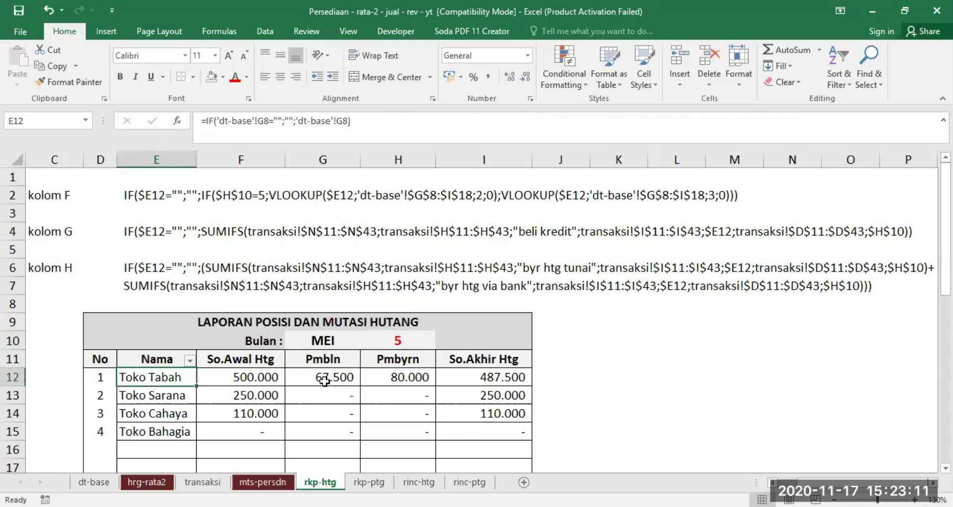
{"action": "left_click", "coordinate": [320, 377]}
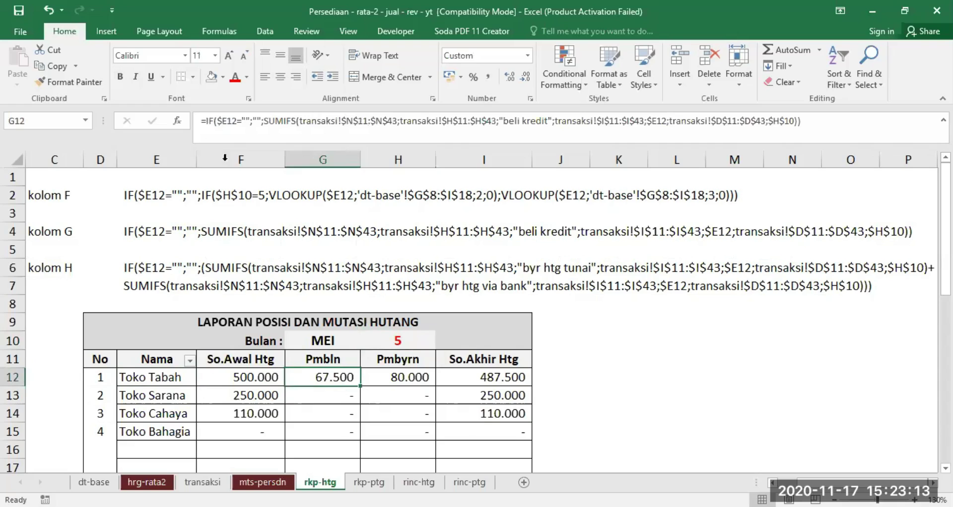
Trace the G12 SUMIFS sum range to the Nilai Transaksi cells N11:N43 on transaksi, keeping the original formula.
{"action": "left_click_drag", "start_coordinate": [201, 121], "coordinate": [306, 116]}
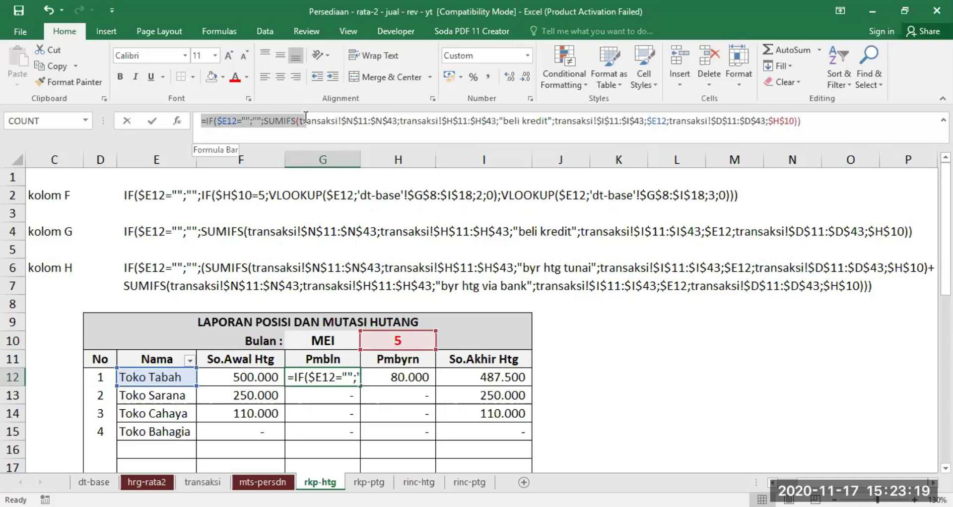
{"action": "left_click_drag", "start_coordinate": [306, 116], "coordinate": [398, 120]}
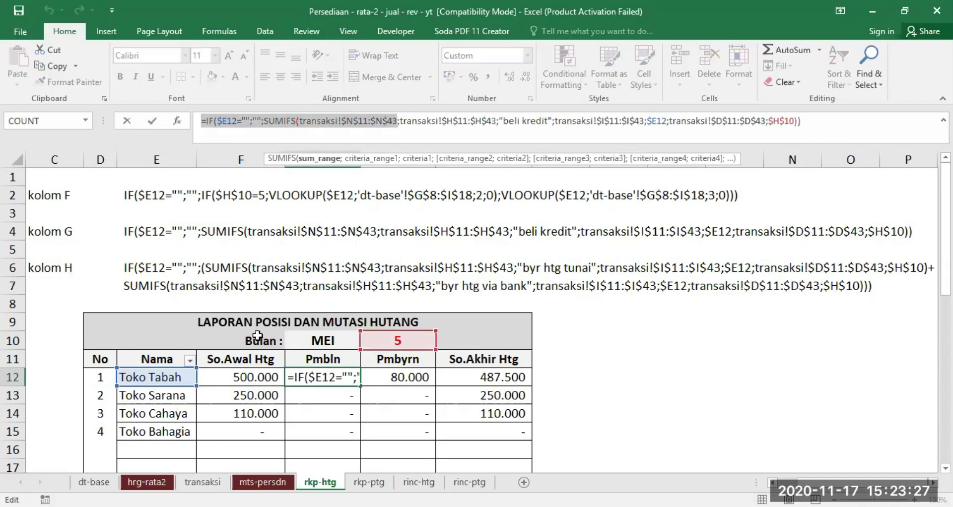
{"action": "left_click", "coordinate": [202, 482]}
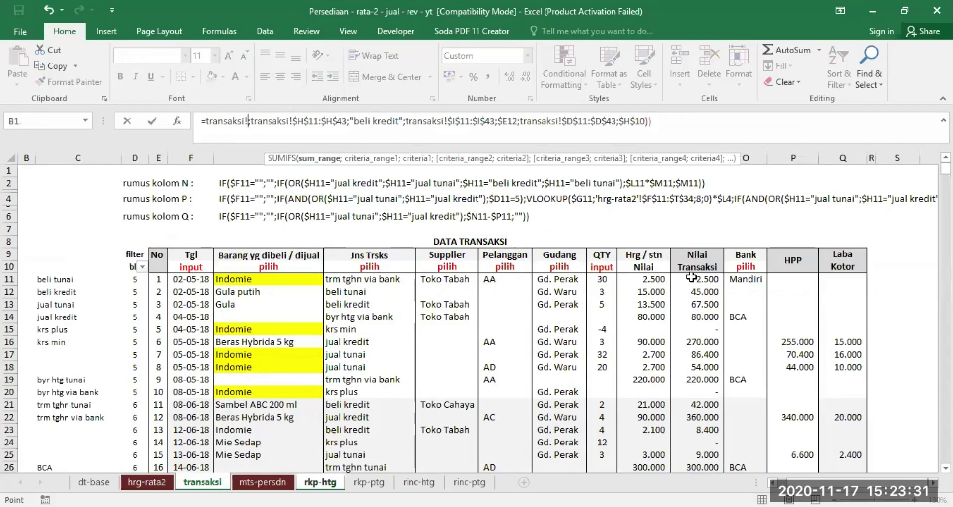
{"action": "left_click_drag", "start_coordinate": [692, 278], "coordinate": [700, 378]}
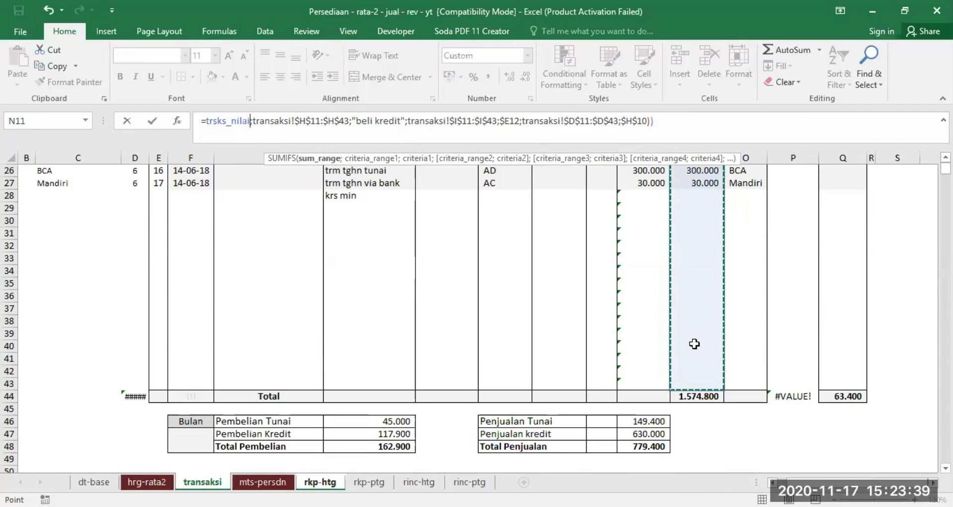
{"action": "key", "text": "Return"}
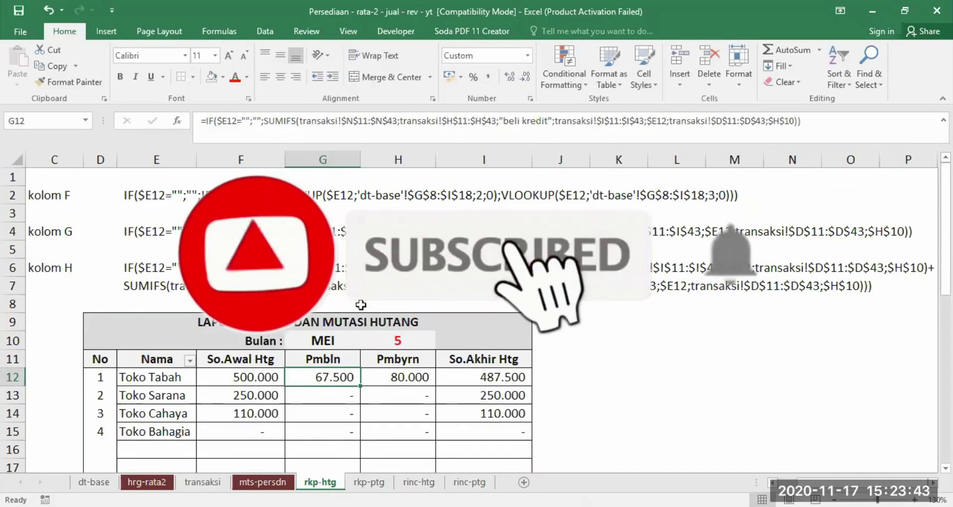
Examine the G12 SUMIFS criteria pairs for the transaction type "beli kredit" and the supplier name $E12.
{"action": "left_click_drag", "start_coordinate": [200, 121], "coordinate": [399, 119]}
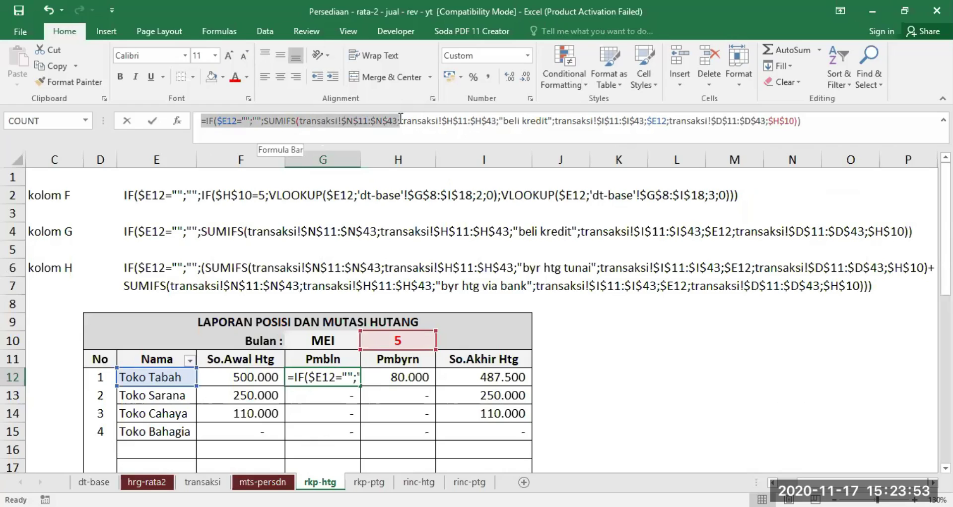
{"action": "left_click_drag", "start_coordinate": [400, 121], "coordinate": [492, 120]}
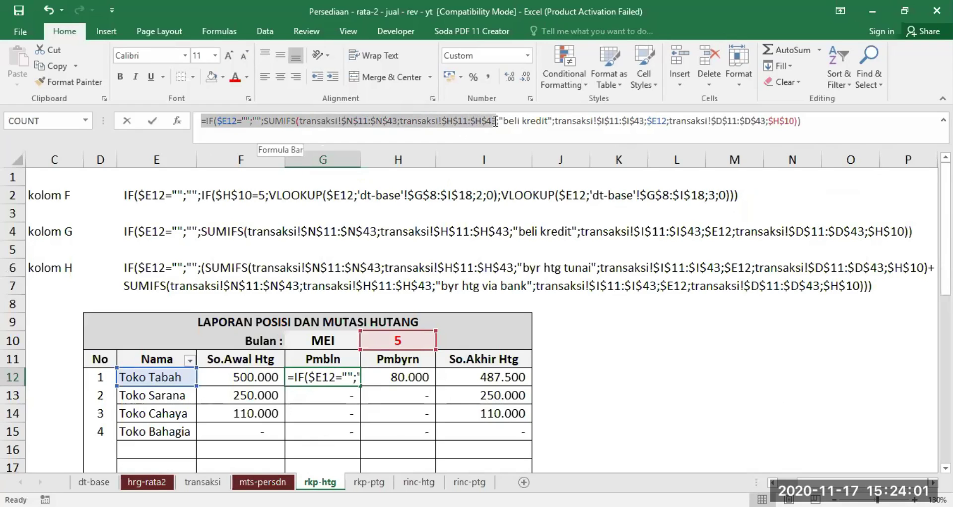
{"action": "left_click_drag", "start_coordinate": [496, 121], "coordinate": [498, 121]}
{"action": "left_click_drag", "start_coordinate": [498, 121], "coordinate": [551, 121]}
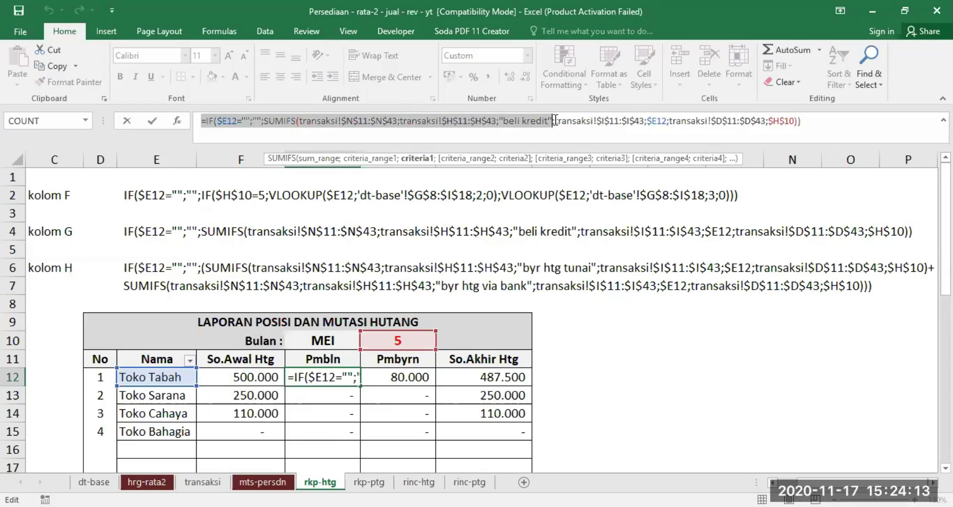
{"action": "left_click_drag", "start_coordinate": [554, 121], "coordinate": [668, 121]}
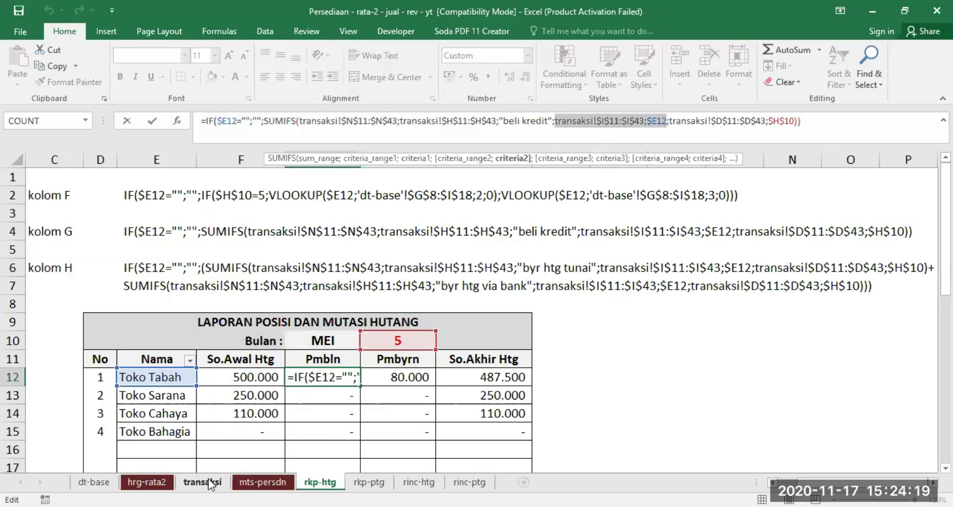
Trace the G12 supplier criteria range to column I on transaksi, leave the formula unedited, and return to rkp-htg.
{"action": "left_click", "coordinate": [207, 480]}
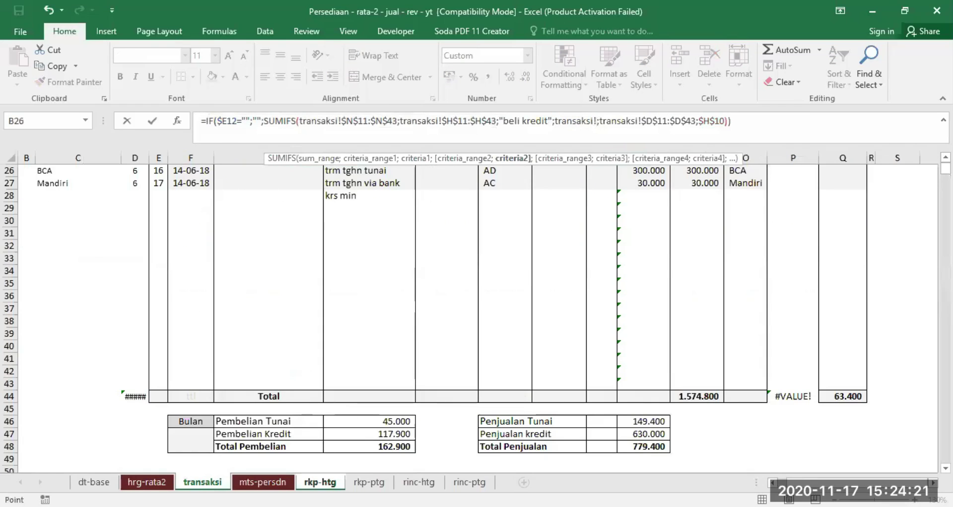
{"action": "scroll", "coordinate": [663, 196], "scroll_direction": "up", "scroll_amount": 8}
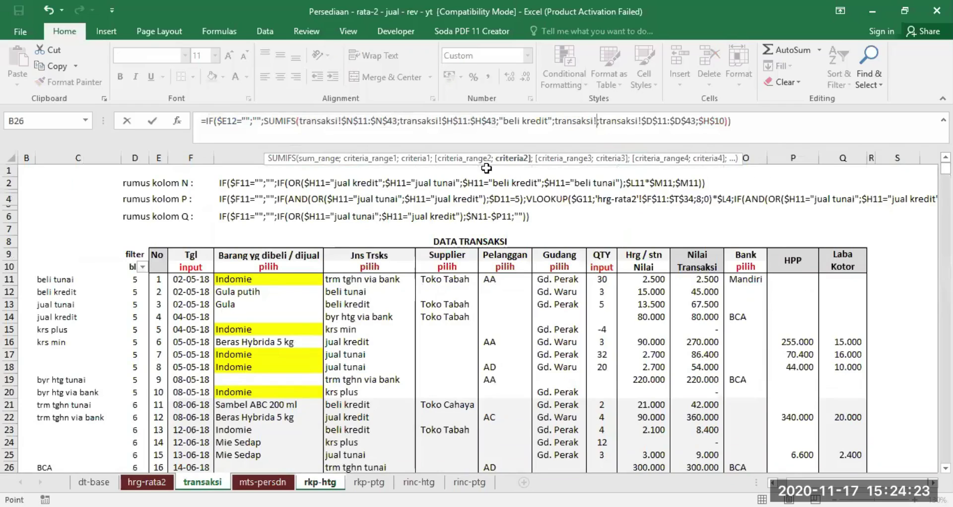
{"action": "key", "text": "Escape"}
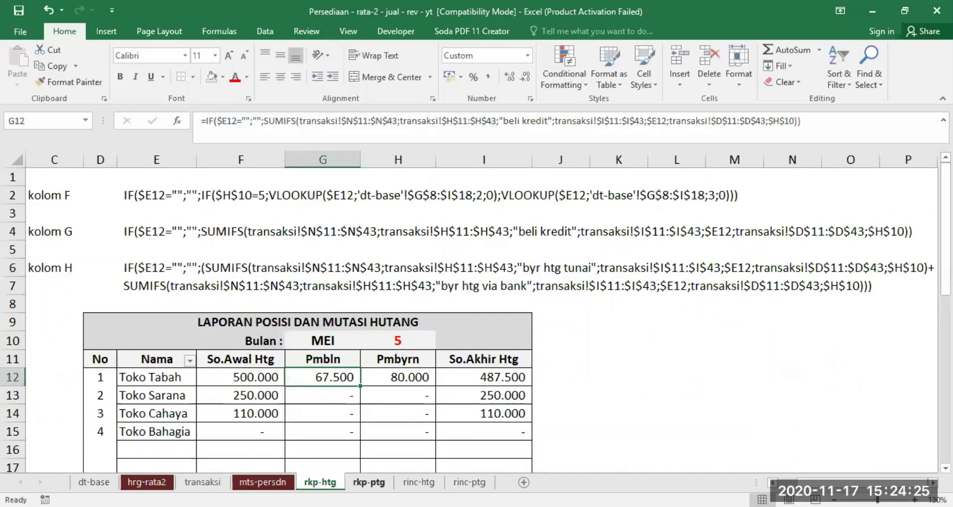
{"action": "left_click", "coordinate": [202, 482]}
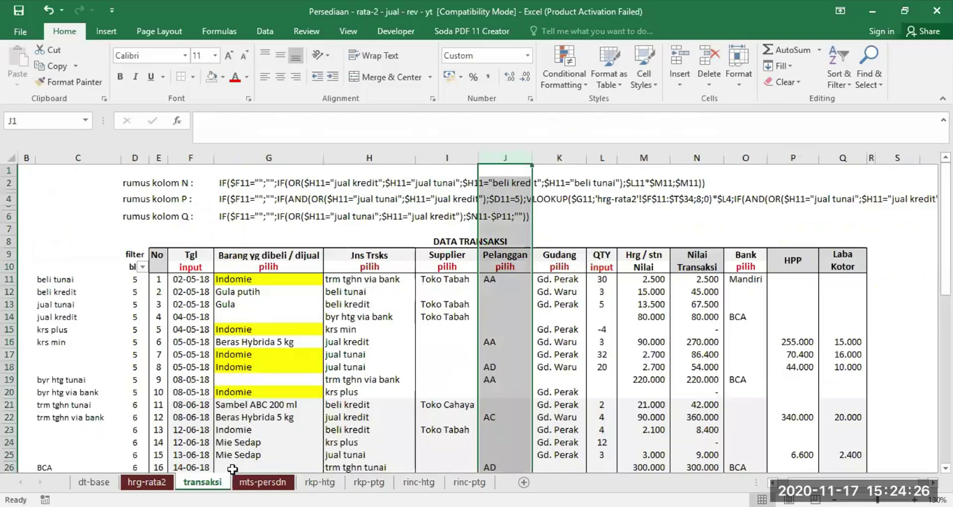
{"action": "left_click", "coordinate": [448, 158]}
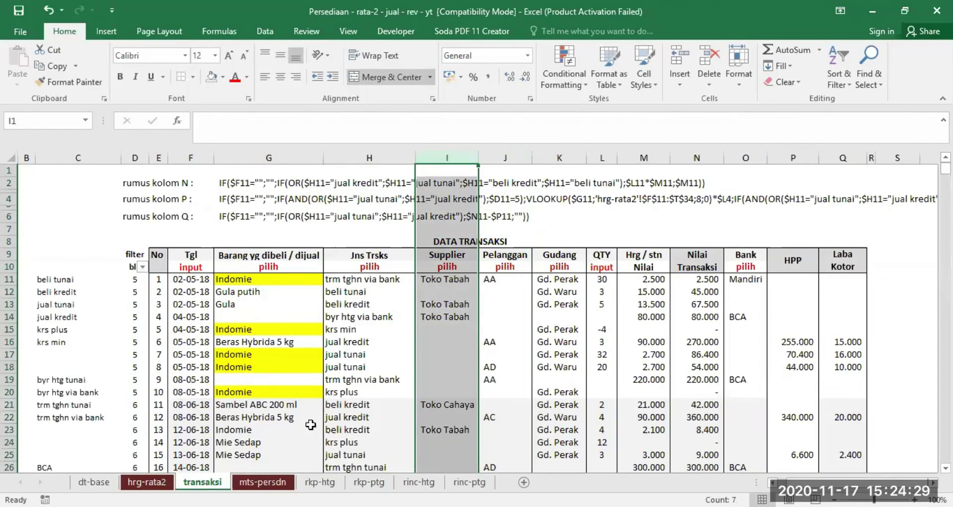
{"action": "left_click", "coordinate": [320, 482]}
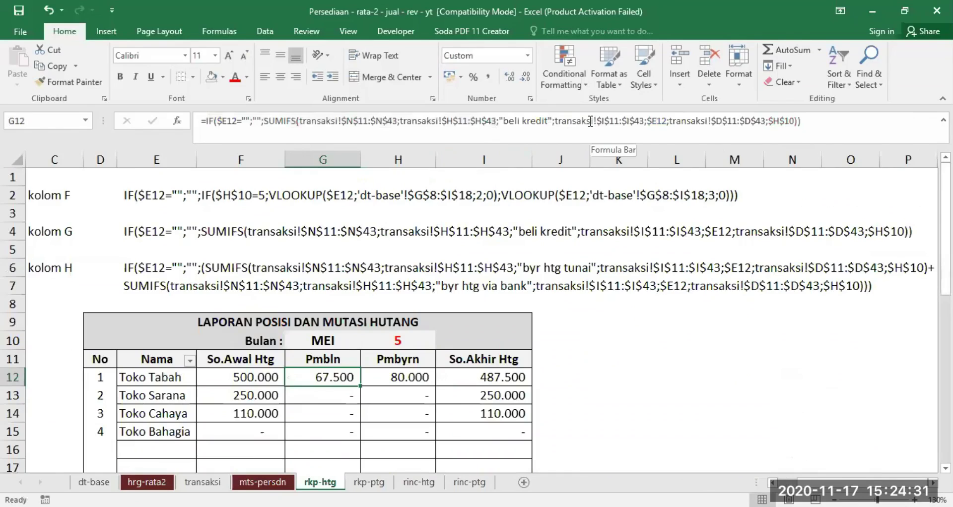
Trace the G12 month criteria range to column D on transaksi, then return to rkp-htg with the formula unedited.
{"action": "left_click_drag", "start_coordinate": [552, 119], "coordinate": [645, 119]}
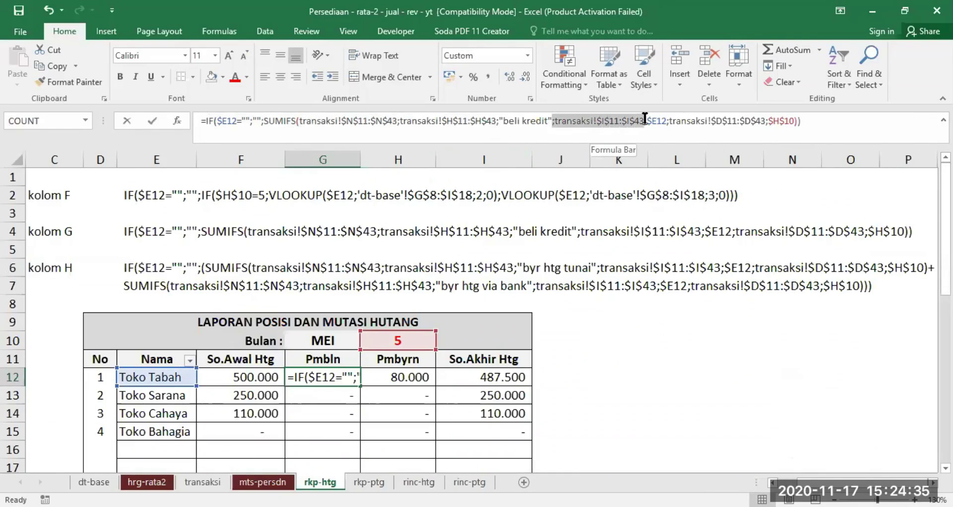
{"action": "left_click_drag", "start_coordinate": [645, 119], "coordinate": [644, 118]}
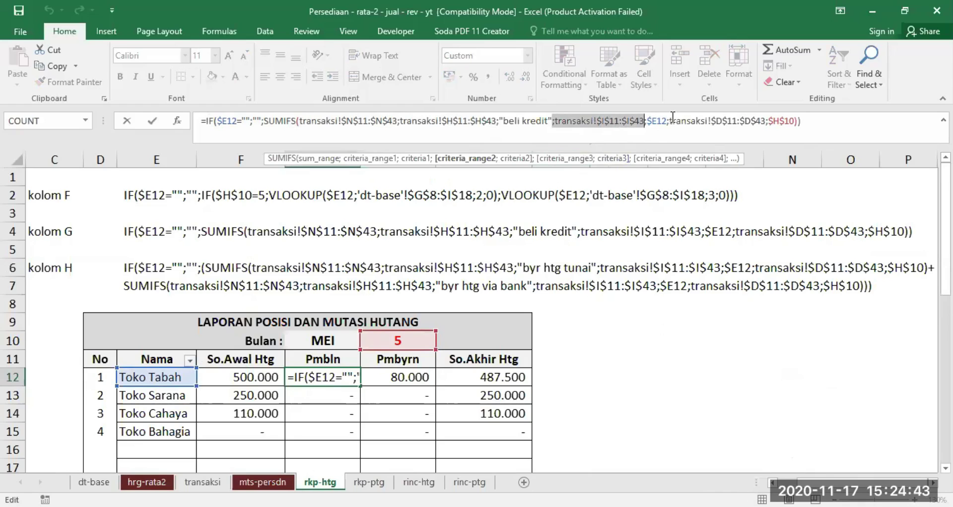
{"action": "left_click_drag", "start_coordinate": [670, 121], "coordinate": [757, 123]}
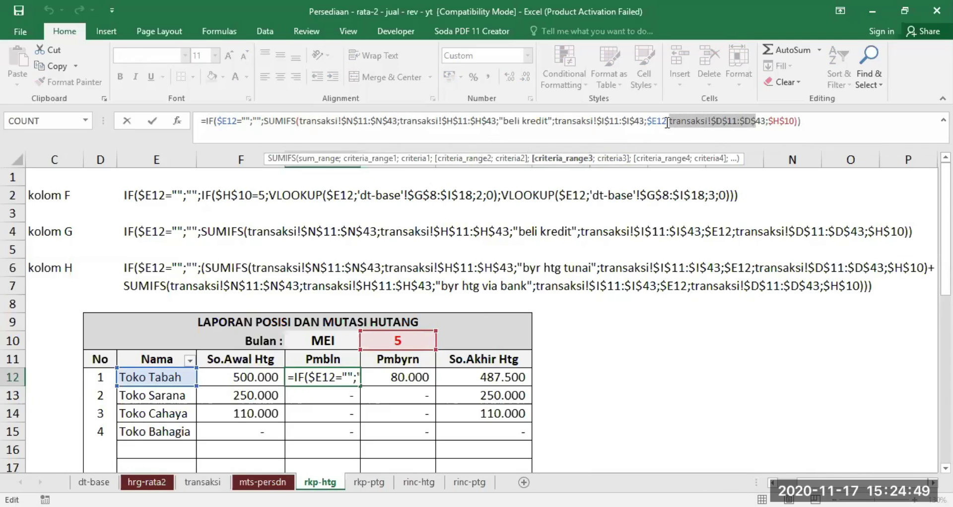
{"action": "left_click", "coordinate": [204, 482]}
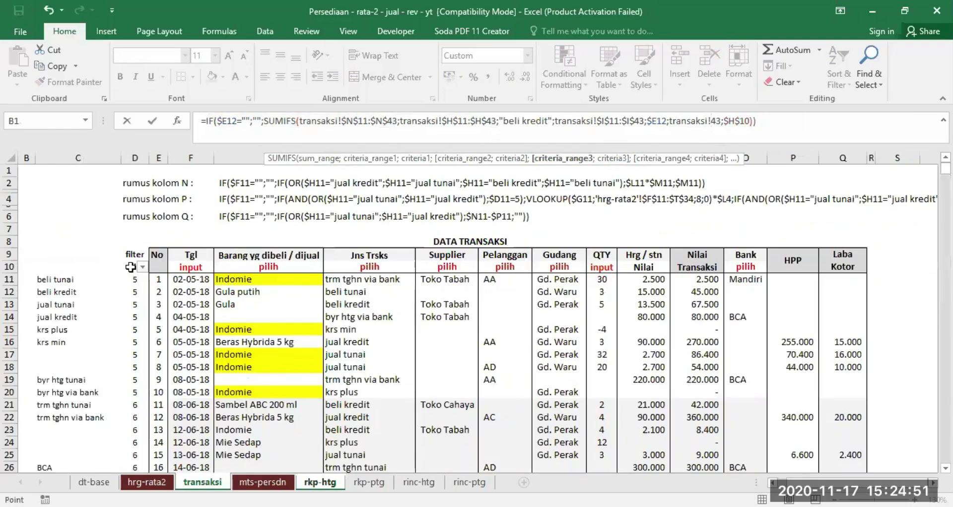
{"action": "left_click_drag", "start_coordinate": [135, 278], "coordinate": [136, 357]}
{"action": "key", "text": "Escape"}
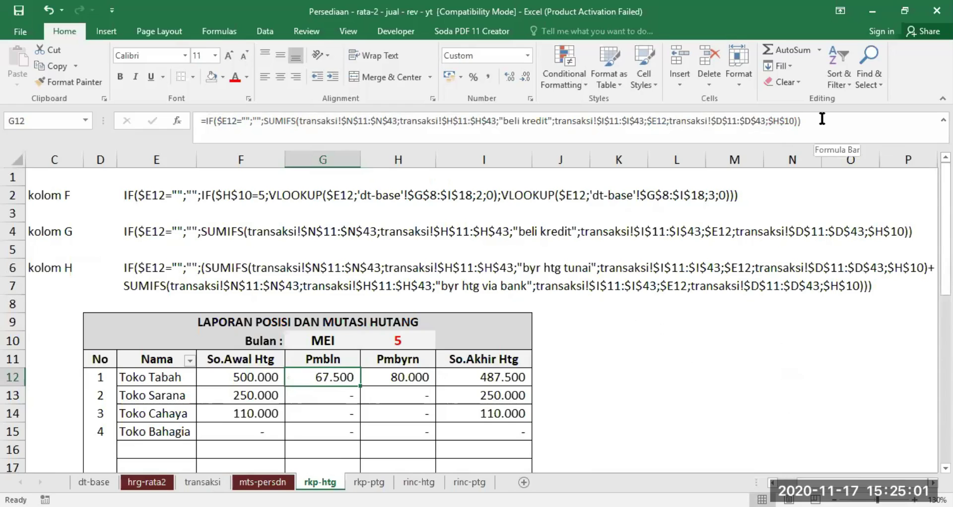
Remove the last closing parenthesis from the Pmbln formula in G12 and commit the entry.
{"action": "left_click", "coordinate": [798, 123]}
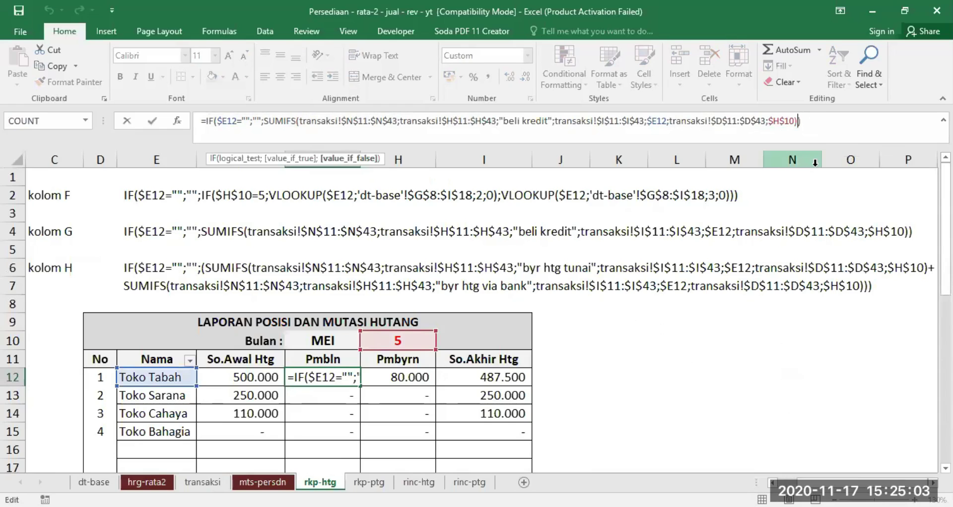
{"action": "key", "text": "BackSpace"}
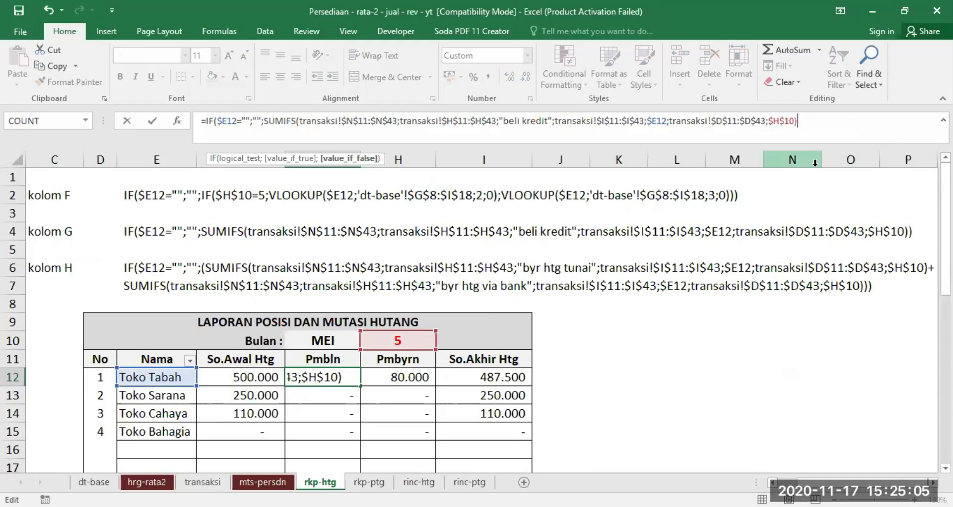
{"action": "key", "text": "Return"}
{"action": "key", "text": "Return"}
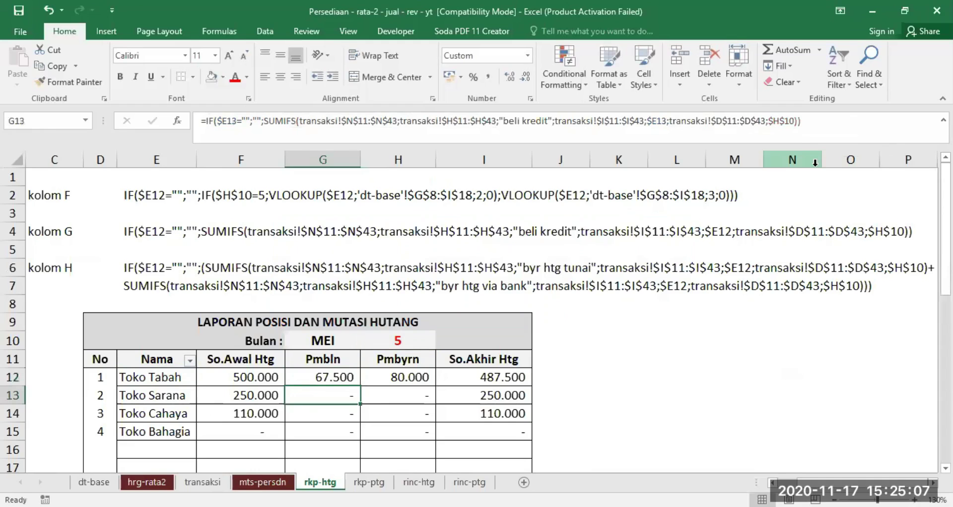
Check the Pmbln amount in G12 against the supplier name in E12 and the month number in H10.
{"action": "left_click", "coordinate": [326, 375]}
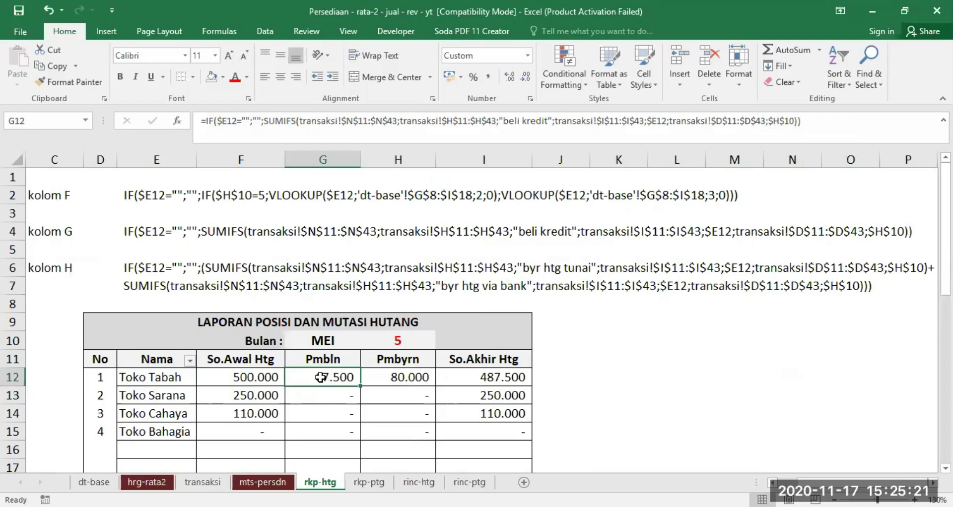
{"action": "left_click", "coordinate": [162, 377]}
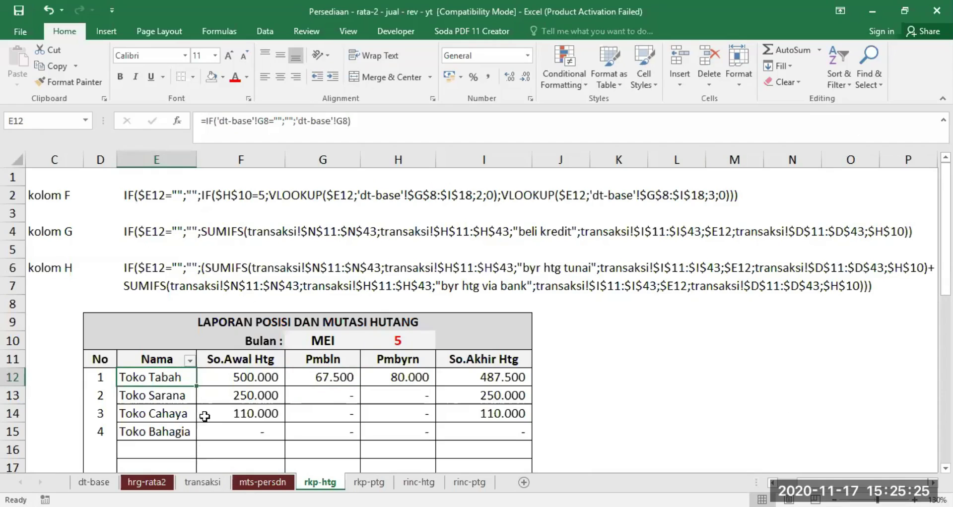
{"action": "left_click", "coordinate": [329, 377]}
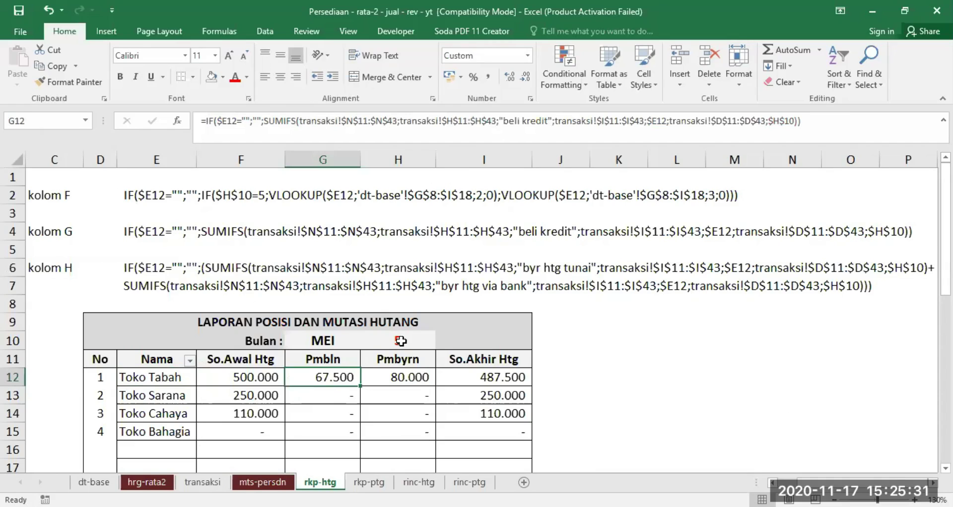
{"action": "left_click", "coordinate": [401, 341]}
{"action": "left_click", "coordinate": [332, 377]}
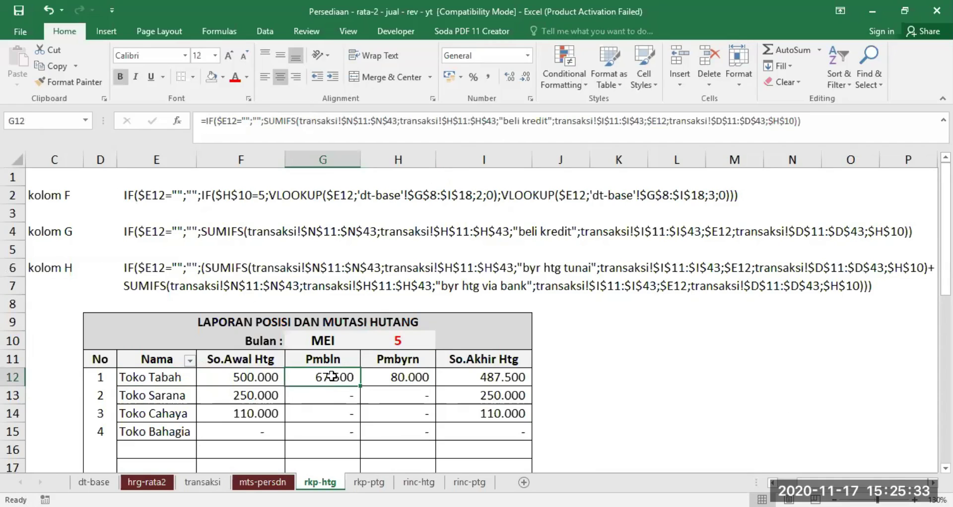
Review the G12 SUMIFS sum range and its three criteria pairs, keeping the original formula.
{"action": "left_click_drag", "start_coordinate": [265, 120], "coordinate": [398, 120]}
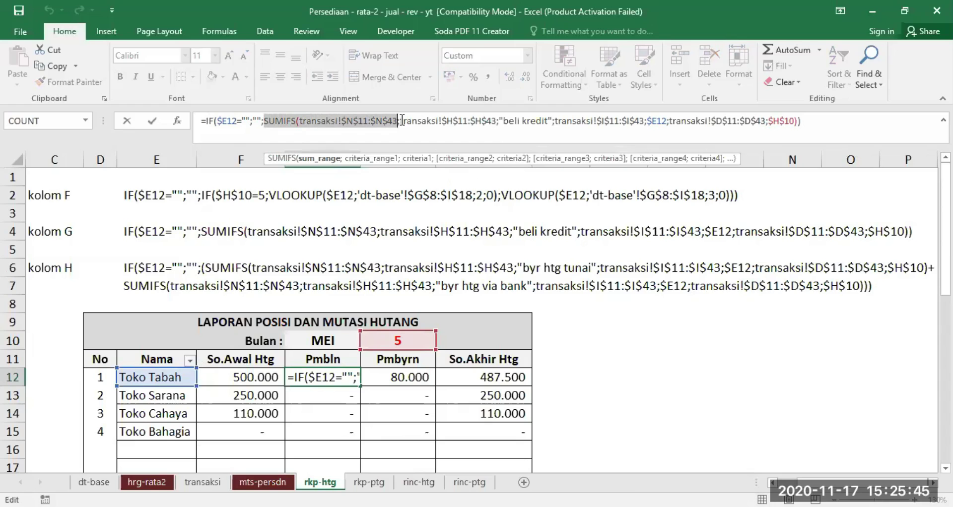
{"action": "left_click_drag", "start_coordinate": [400, 121], "coordinate": [798, 121]}
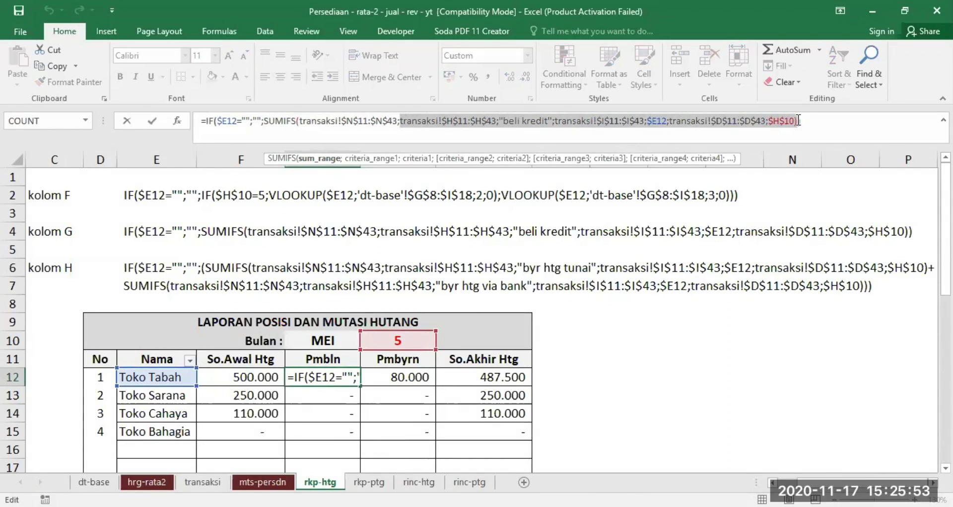
{"action": "type", "text": ")"}
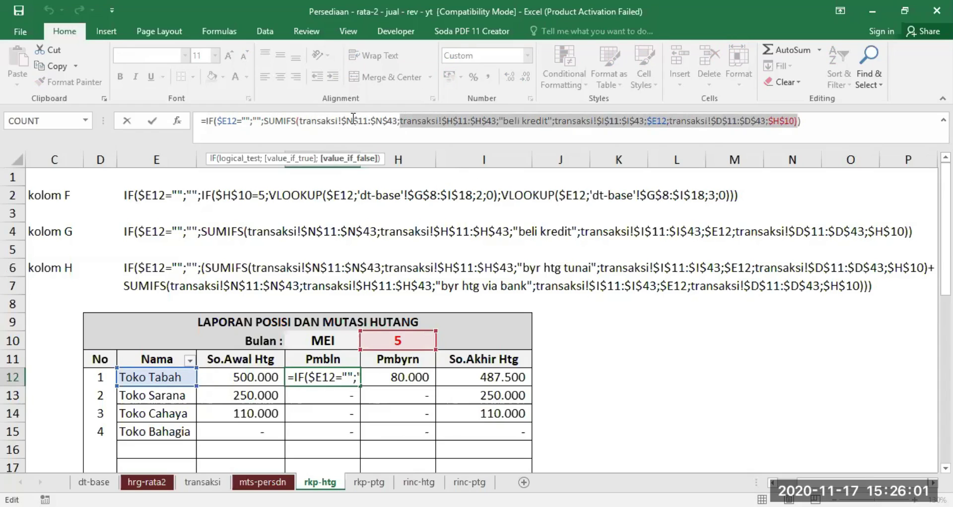
{"action": "key", "text": "Return"}
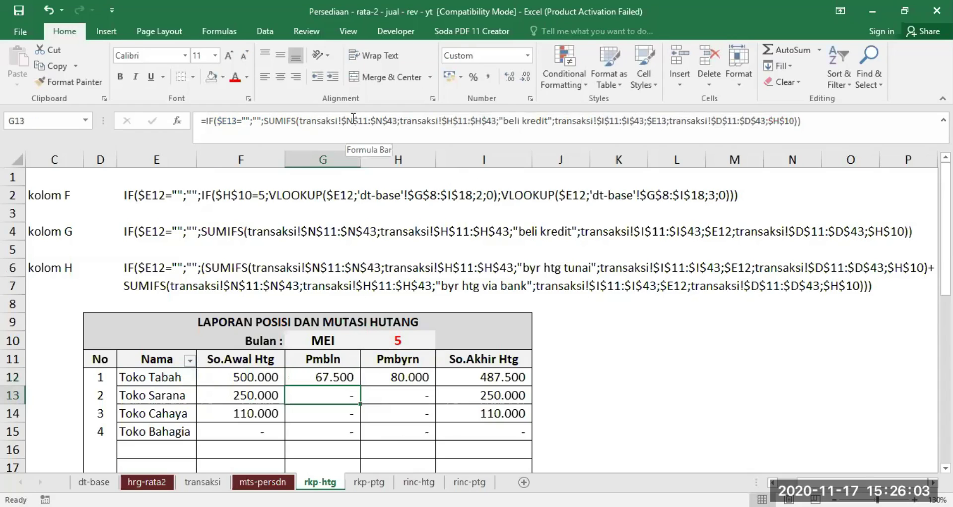
Examine the Pmbyrn formula in H12 through its first SUMIFS for "byr htg tunai" and compare it with G12, leaving it unedited.
{"action": "left_click", "coordinate": [409, 376]}
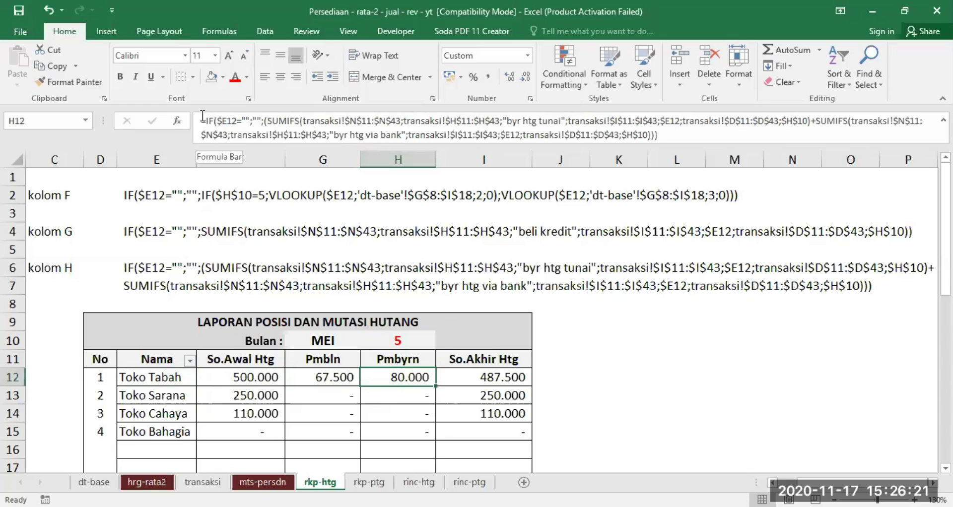
{"action": "left_click_drag", "start_coordinate": [203, 116], "coordinate": [402, 120]}
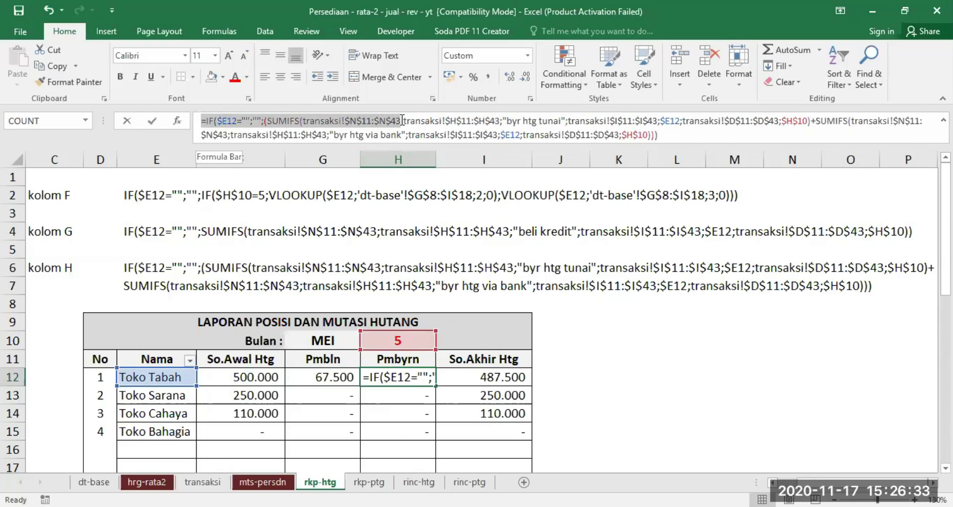
{"action": "left_click_drag", "start_coordinate": [402, 120], "coordinate": [566, 120]}
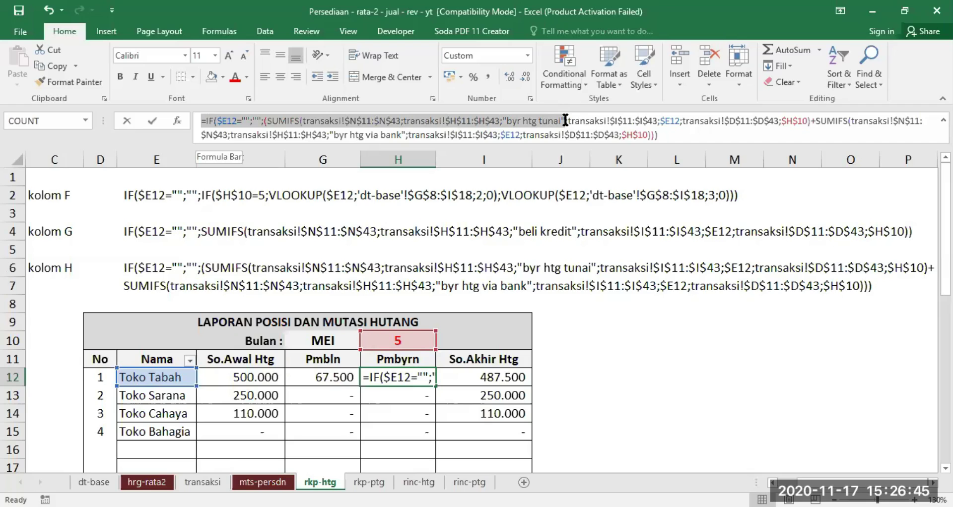
{"action": "left_click_drag", "start_coordinate": [565, 121], "coordinate": [802, 121]}
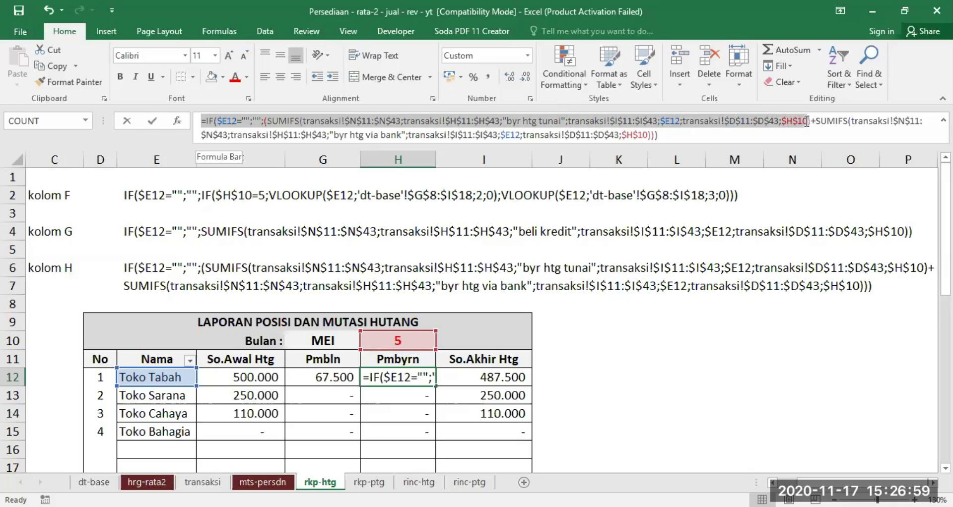
{"action": "left_click", "coordinate": [310, 379]}
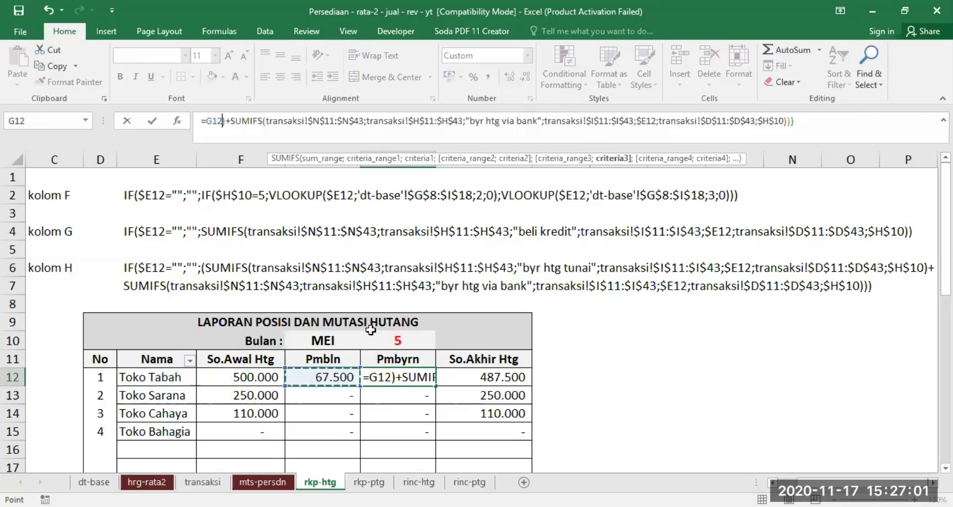
{"action": "key", "text": "Escape"}
{"action": "left_click", "coordinate": [319, 375]}
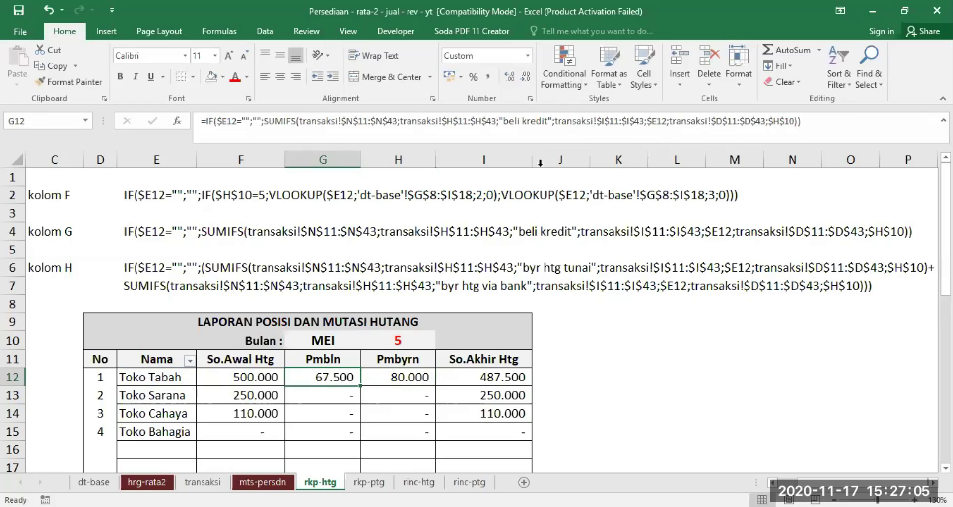
Compare the two added SUMIFS in H12 by their criteria "byr htg tunai" and "byr htg via bank", without editing the formula.
{"action": "left_click", "coordinate": [407, 376]}
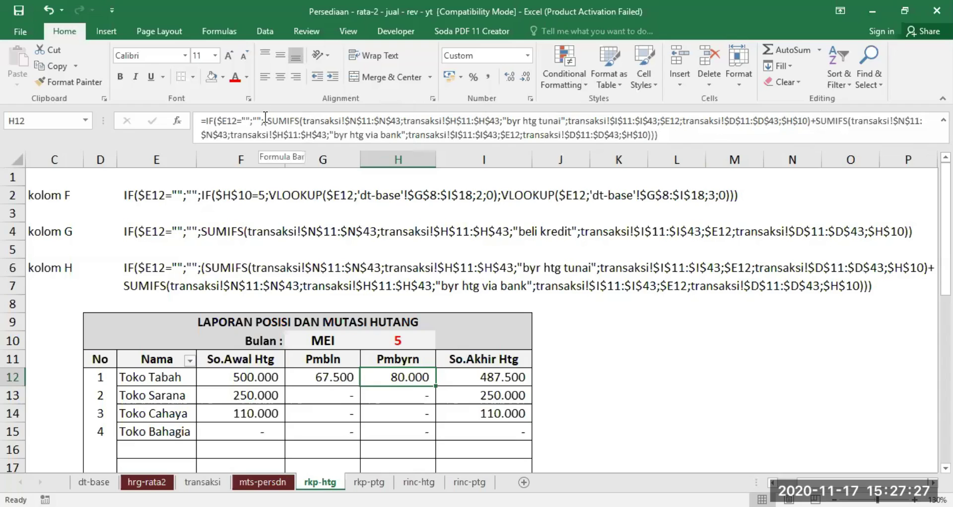
{"action": "left_click_drag", "start_coordinate": [266, 117], "coordinate": [812, 118]}
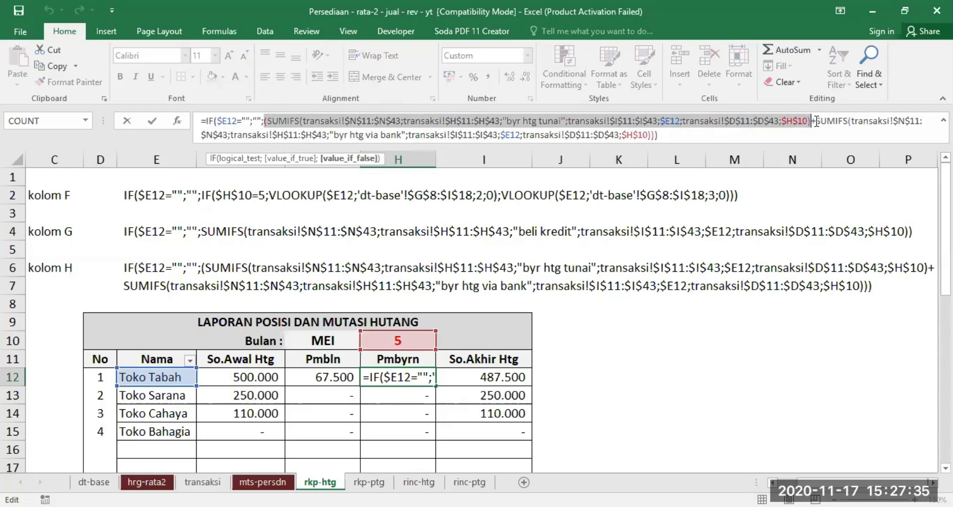
{"action": "key", "text": "Escape"}
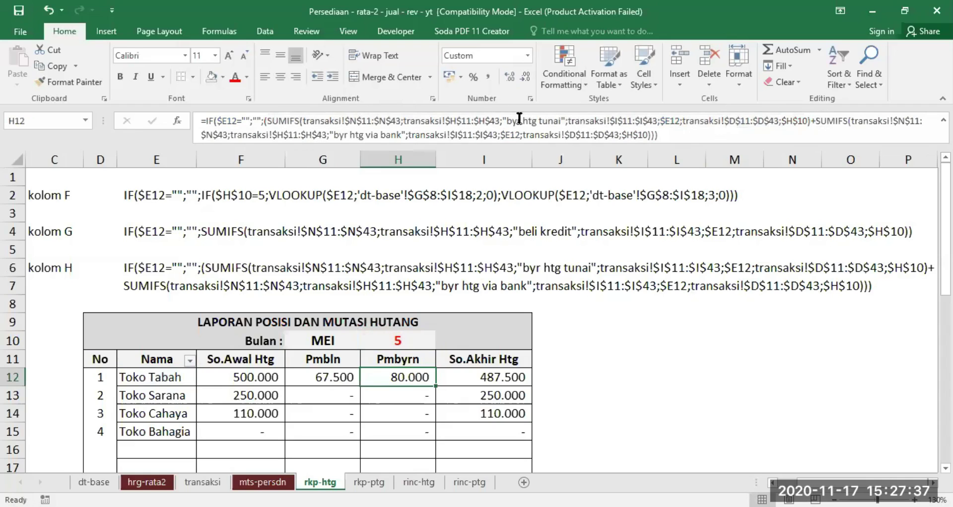
{"action": "left_click_drag", "start_coordinate": [504, 121], "coordinate": [565, 122]}
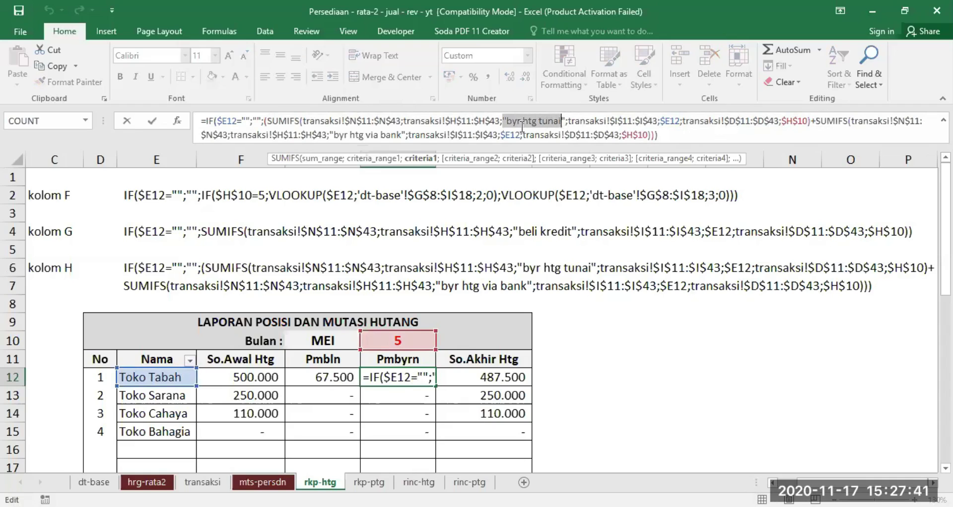
{"action": "left_click", "coordinate": [335, 132]}
{"action": "left_click_drag", "start_coordinate": [336, 132], "coordinate": [401, 133]}
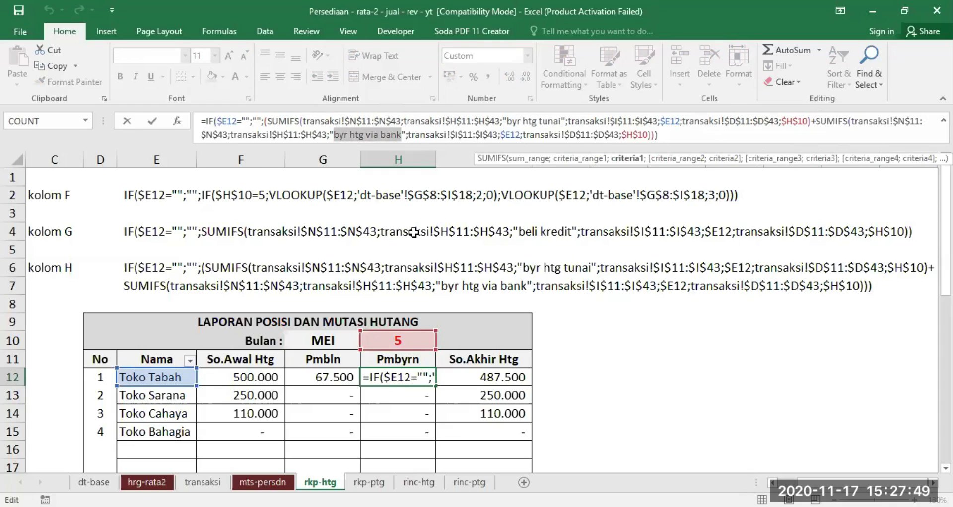
{"action": "key", "text": "Escape"}
Check the So.Akhir Htg formula in I12 against the opening balance F12, purchases G12 and payments H12.
{"action": "left_click", "coordinate": [494, 381]}
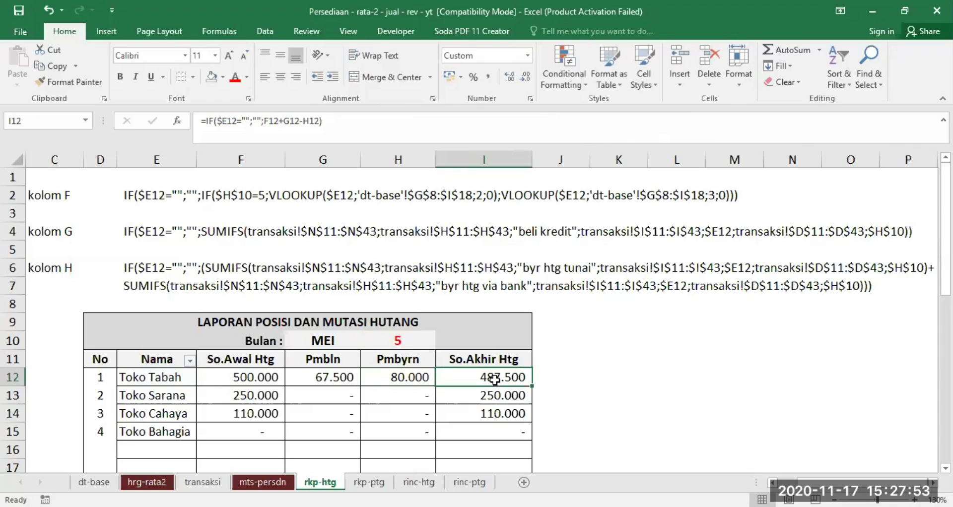
{"action": "left_click", "coordinate": [255, 379]}
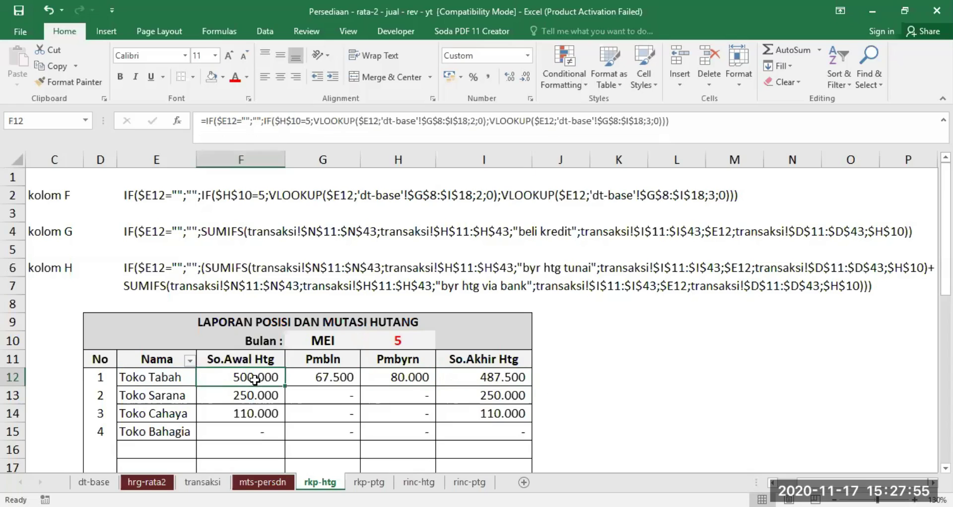
{"action": "left_click", "coordinate": [313, 375]}
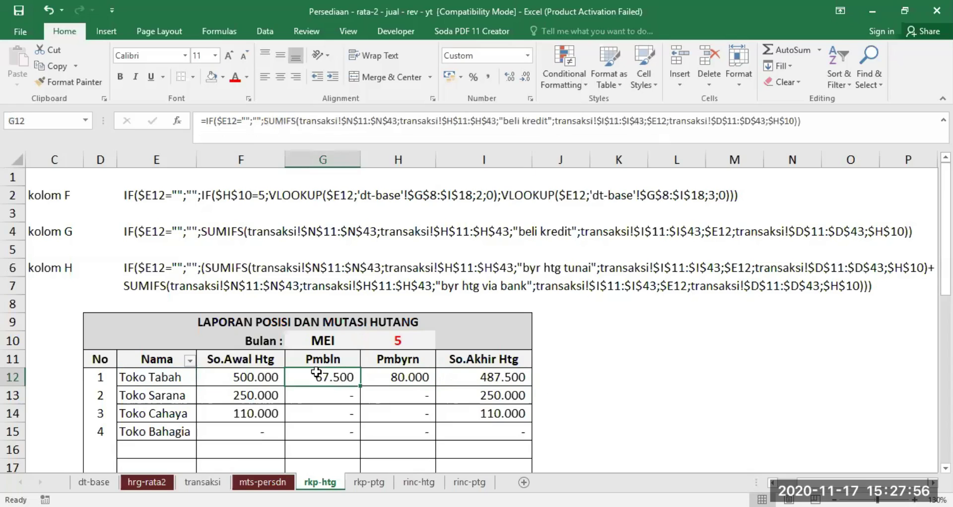
{"action": "left_click", "coordinate": [389, 377]}
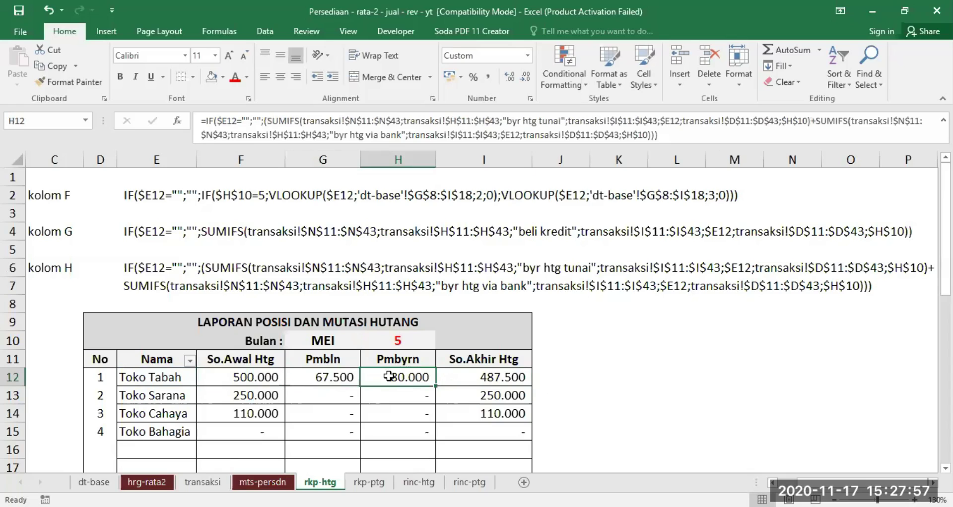
{"action": "left_click", "coordinate": [488, 380]}
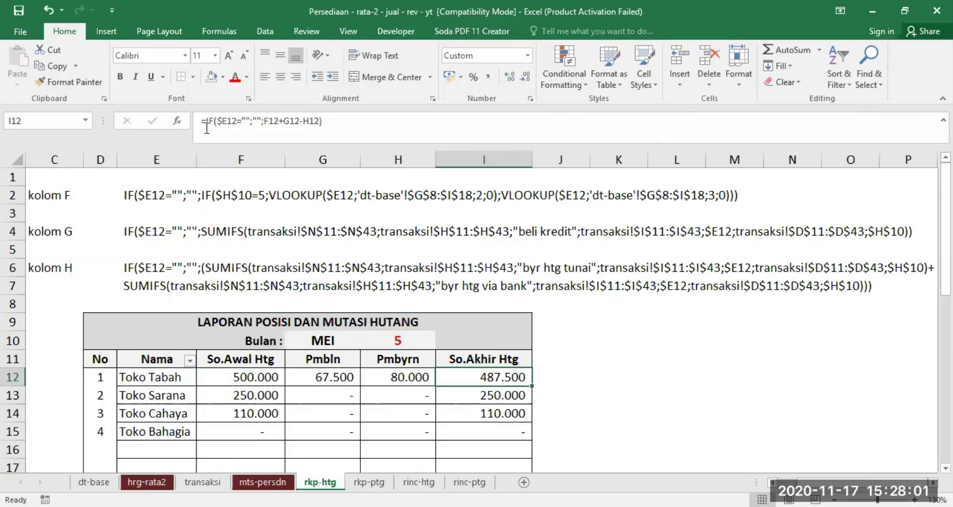
Examine the blank-name test and the F12+G12-H12 calculation in the I12 formula, leaving it unedited.
{"action": "left_click_drag", "start_coordinate": [203, 120], "coordinate": [257, 121]}
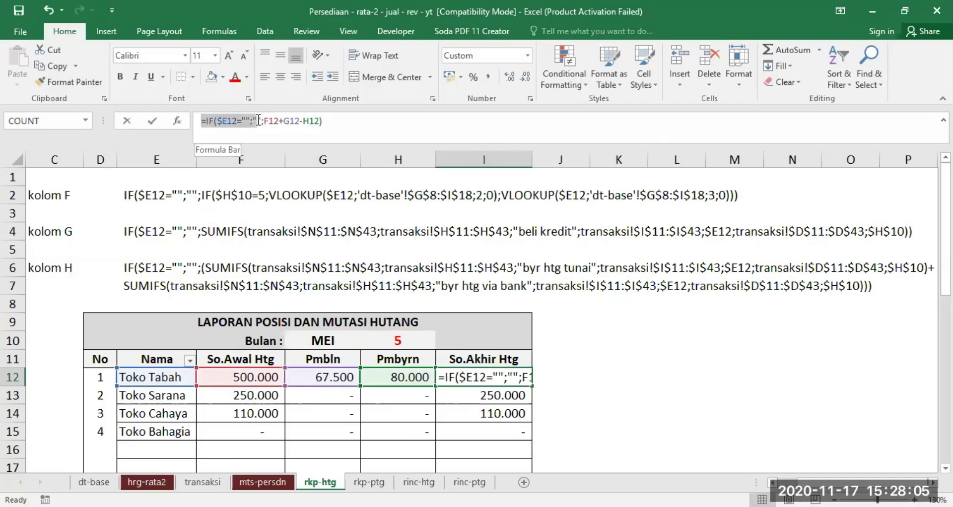
{"action": "left_click_drag", "start_coordinate": [264, 119], "coordinate": [321, 122]}
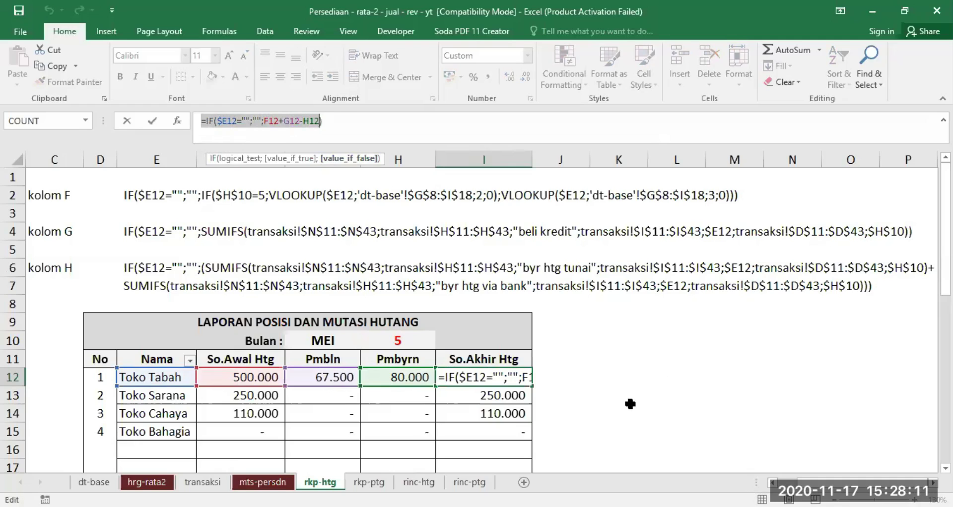
{"action": "left_click", "coordinate": [491, 378]}
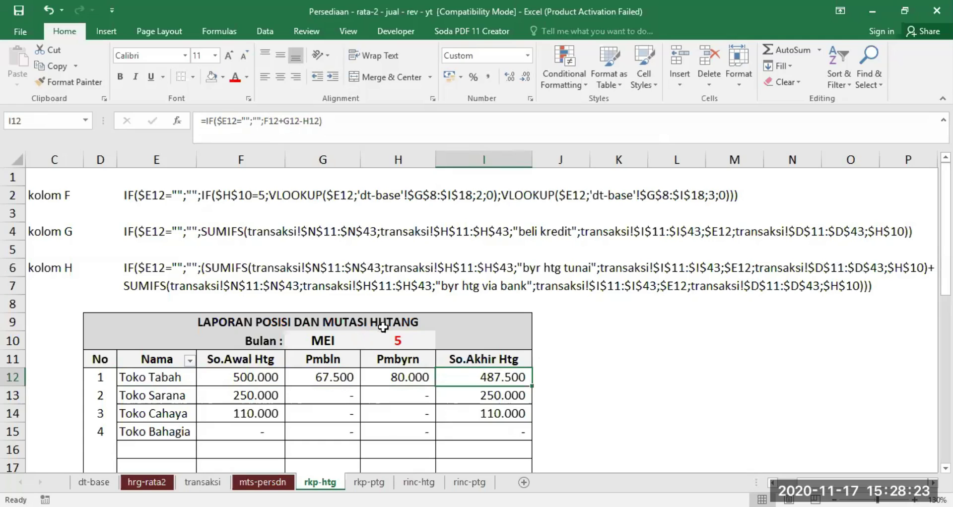
Copy the entire rkp-htg sheet into a newly added worksheet.
{"action": "left_click", "coordinate": [15, 159]}
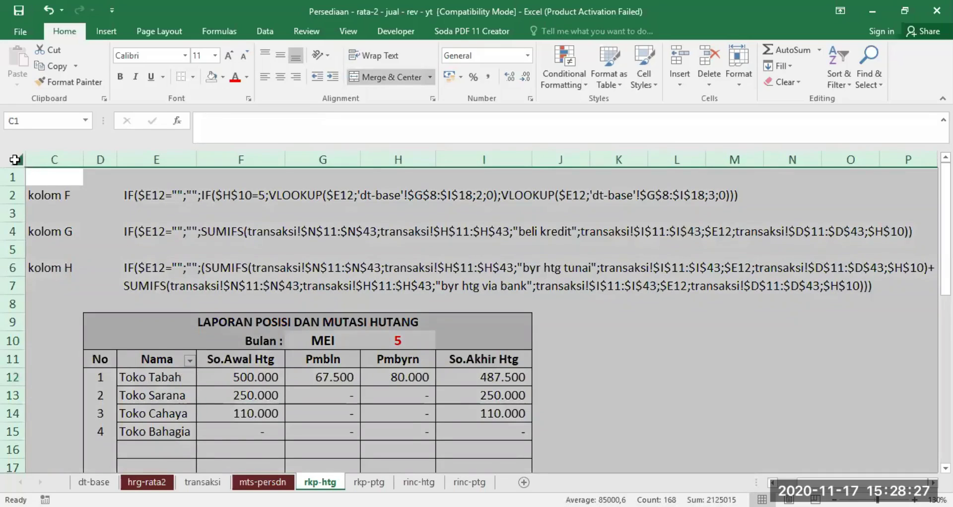
{"action": "right_click", "coordinate": [15, 159]}
{"action": "left_click", "coordinate": [46, 187]}
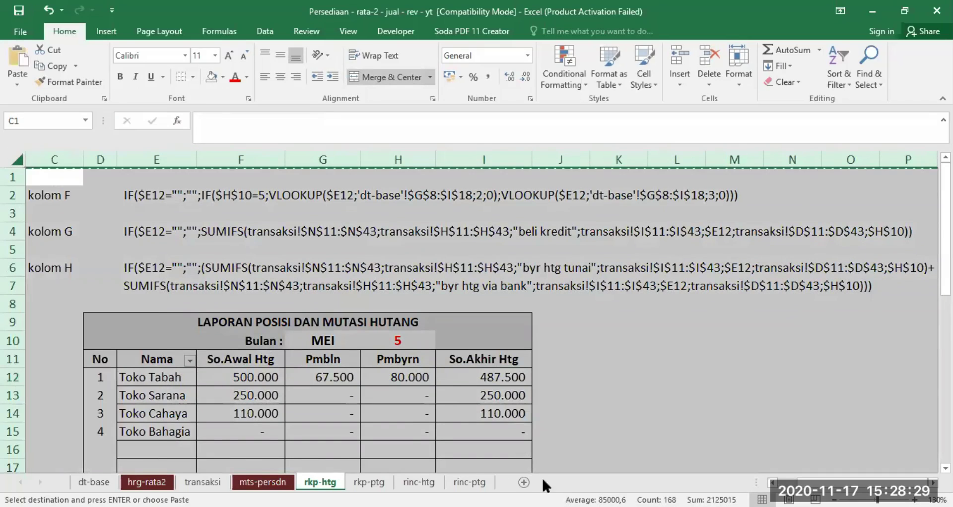
{"action": "left_click", "coordinate": [524, 483]}
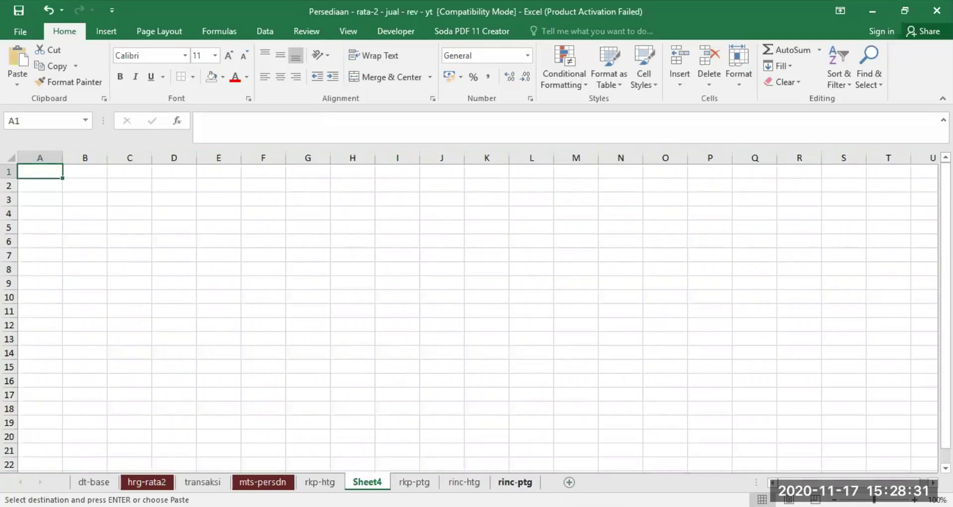
{"action": "left_click", "coordinate": [7, 154]}
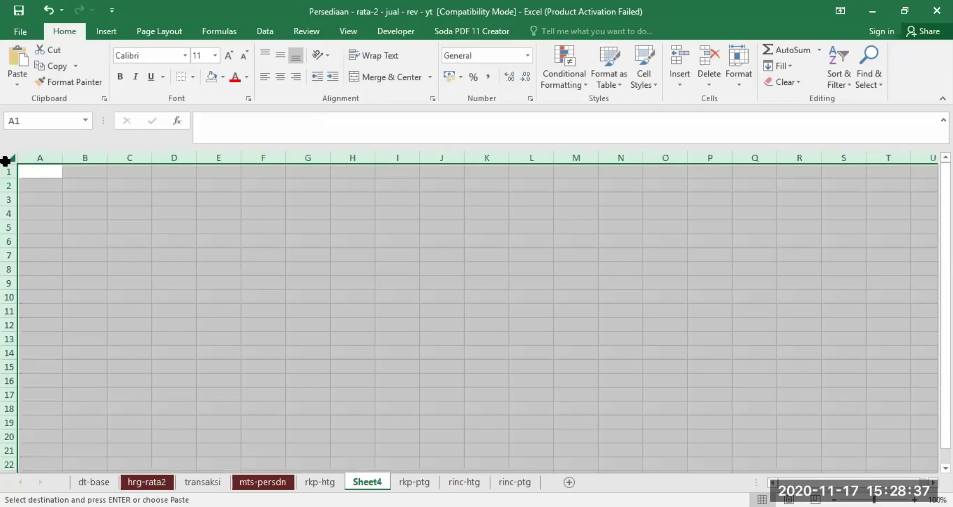
{"action": "key", "text": "Return"}
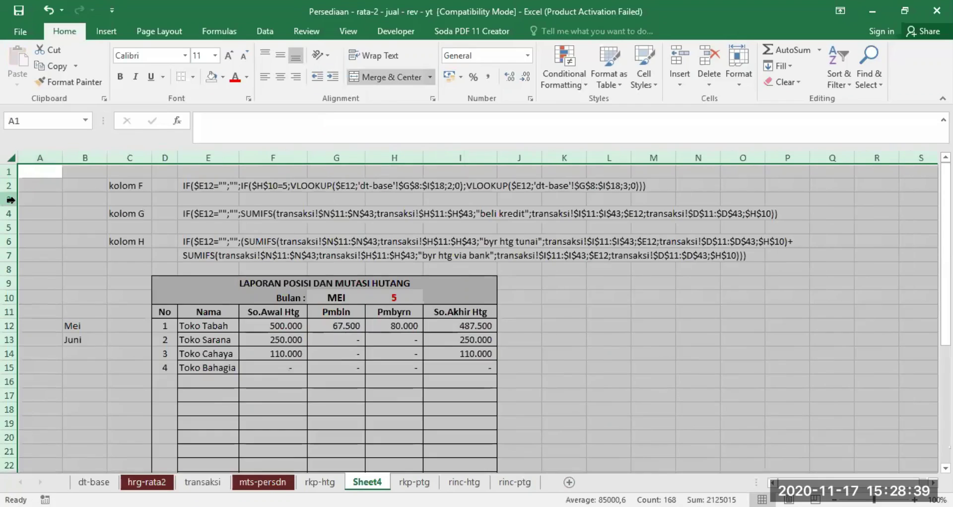
Change the copied report's title to "LAPORAN POSISI DAN MUTASI PIUTANG".
{"action": "left_click", "coordinate": [166, 281]}
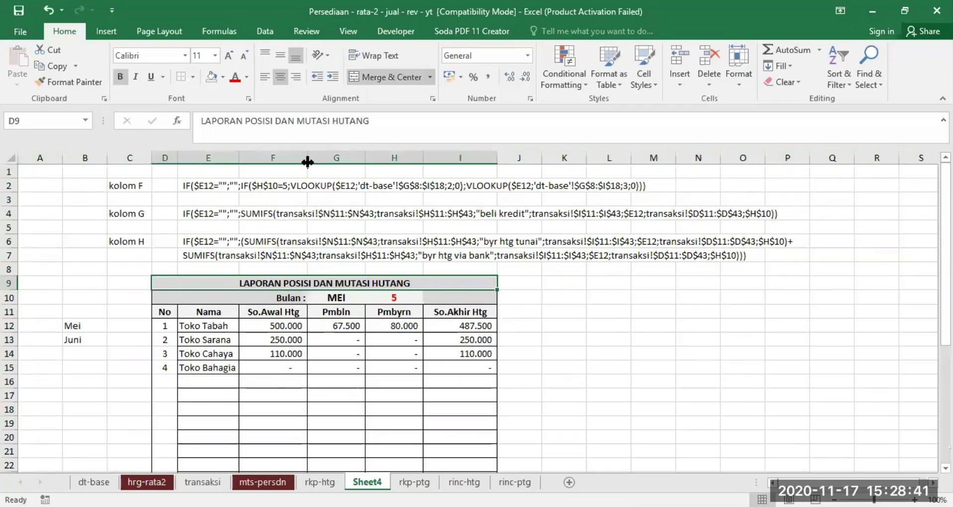
{"action": "left_click_drag", "start_coordinate": [333, 122], "coordinate": [339, 122]}
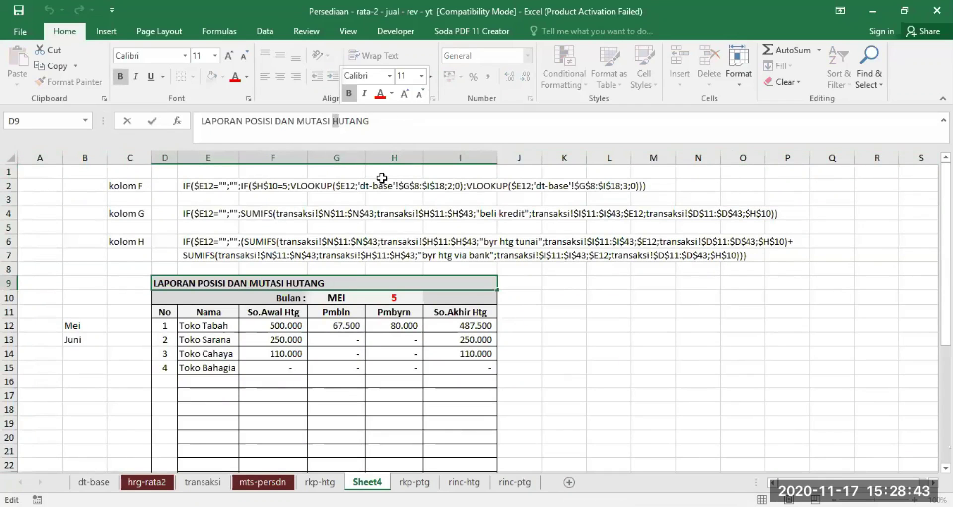
{"action": "type", "text": "PI"}
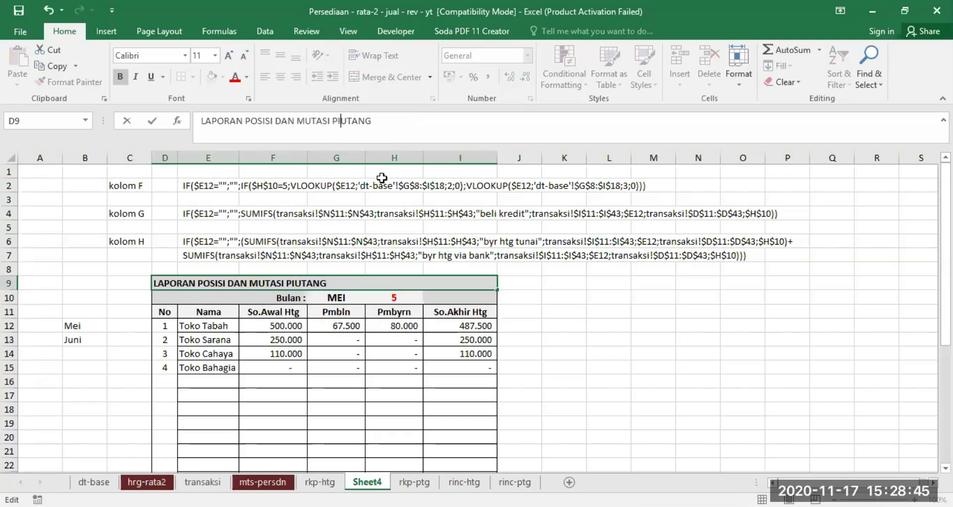
{"action": "key", "text": "Return"}
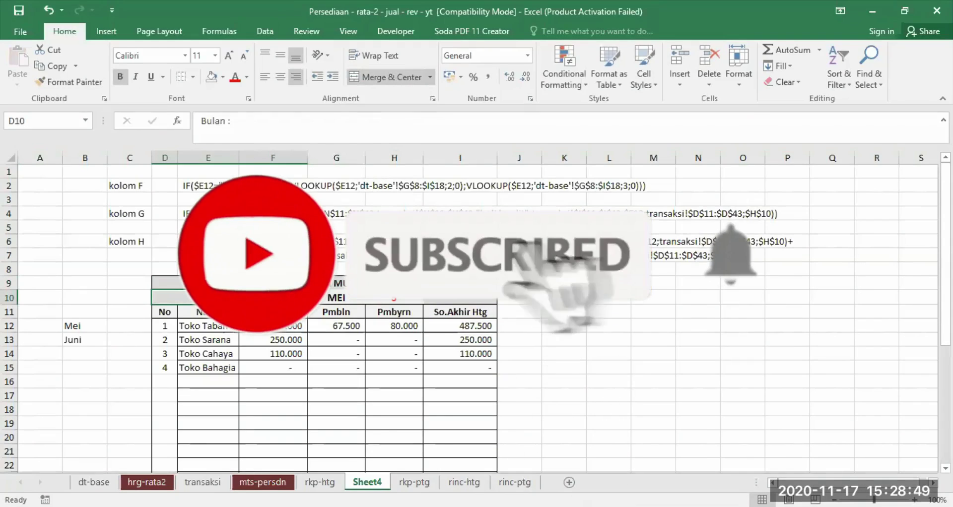
{"action": "left_click", "coordinate": [608, 326]}
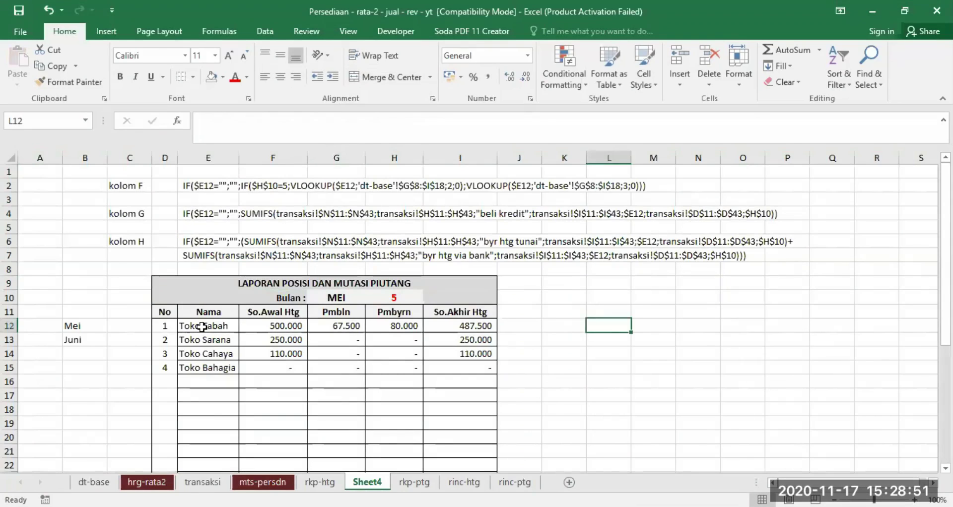
Change the Nama formula in E12 to read client names from 'dt-base'!K8 in both references, and fill it down the column.
{"action": "left_click", "coordinate": [202, 327]}
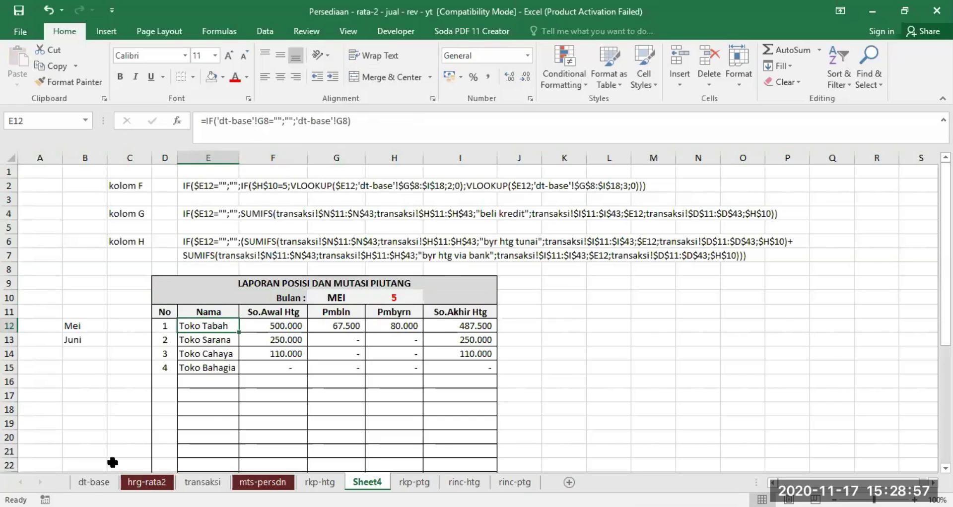
{"action": "left_click", "coordinate": [94, 482]}
{"action": "left_click", "coordinate": [475, 157]}
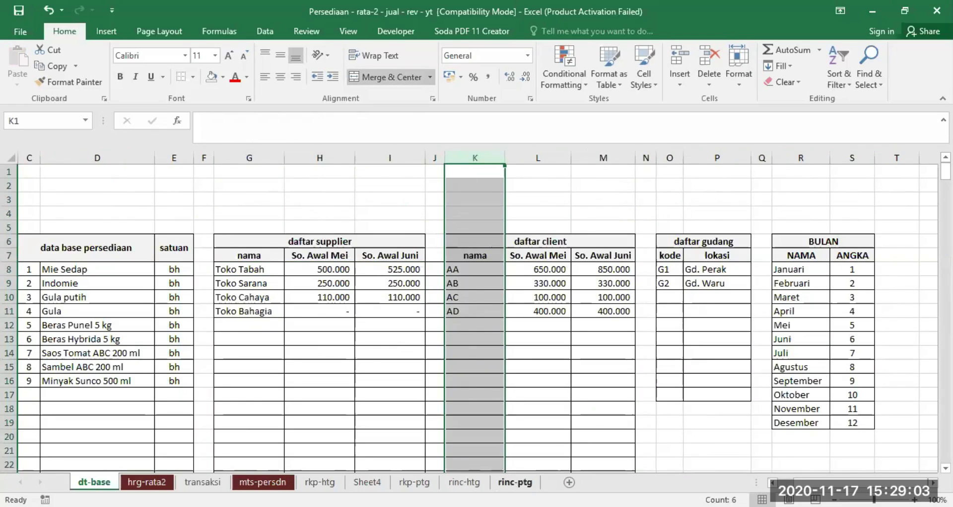
{"action": "left_click", "coordinate": [367, 481]}
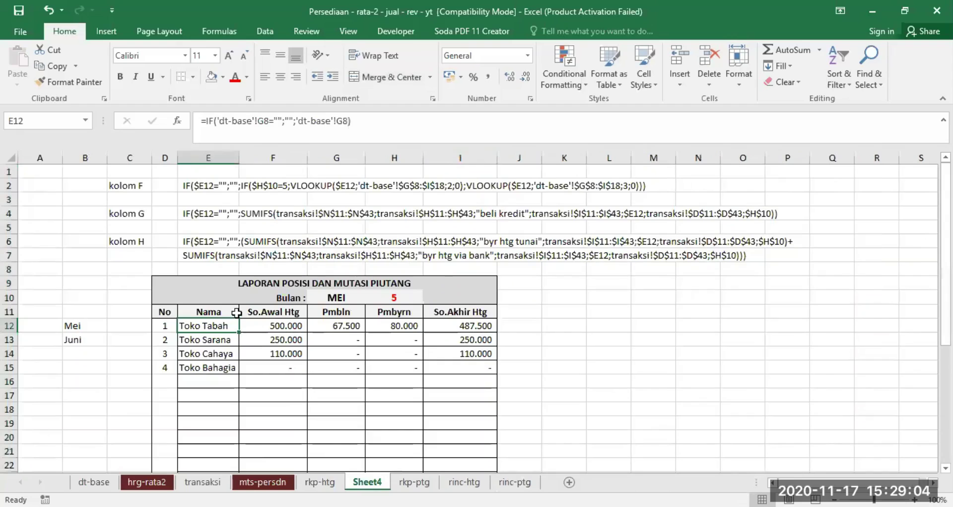
{"action": "left_click", "coordinate": [257, 121]}
{"action": "key", "text": "Delete"}
{"action": "type", "text": "K"}
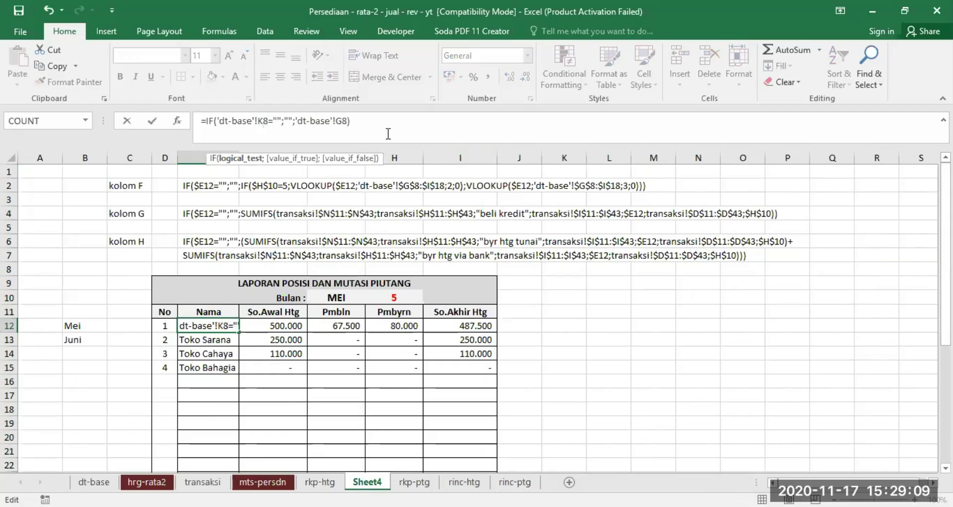
{"action": "left_click", "coordinate": [344, 120]}
{"action": "key", "text": "BackSpace"}
{"action": "type", "text": "K"}
{"action": "key", "text": "Return"}
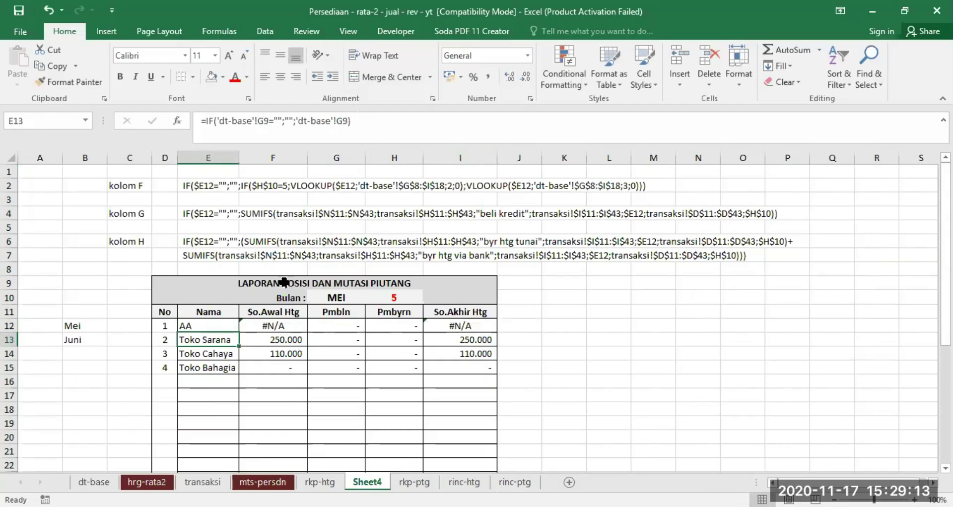
{"action": "left_click", "coordinate": [219, 328]}
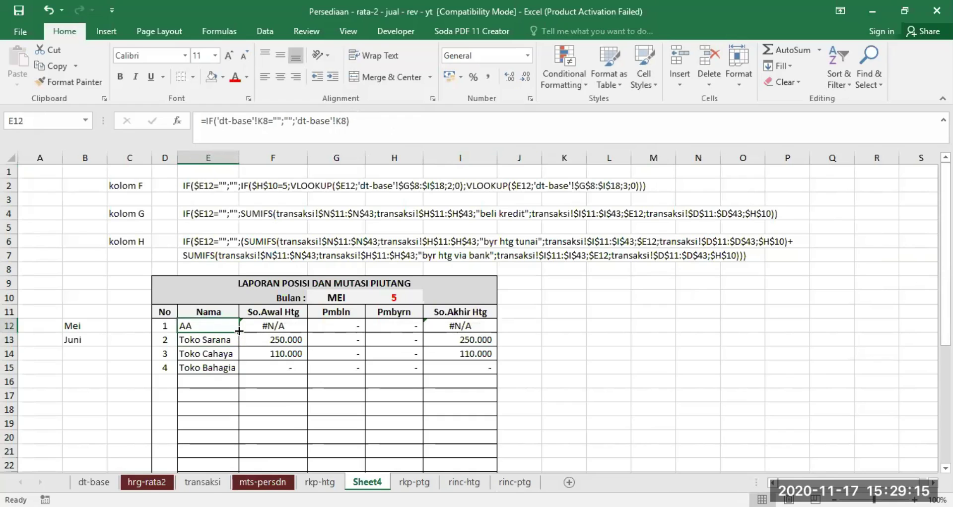
{"action": "double_click", "coordinate": [239, 331]}
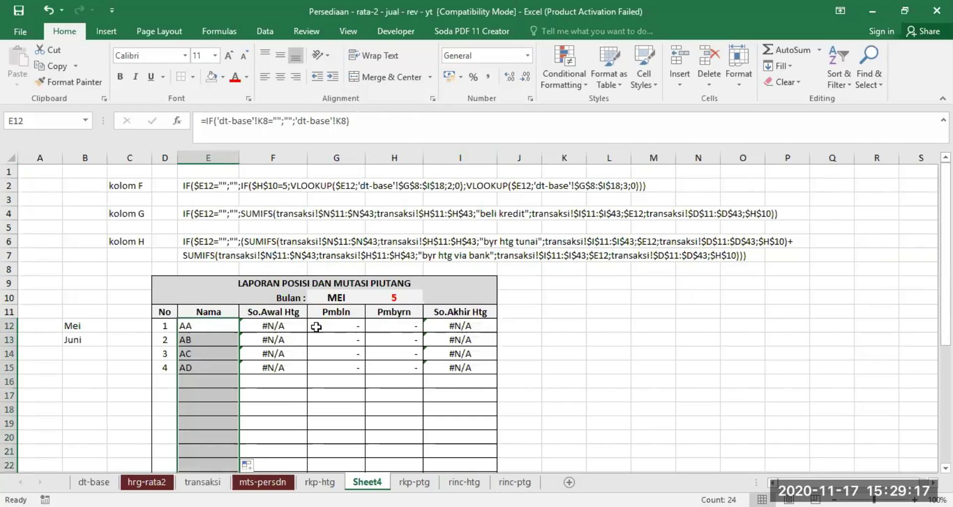
In the F12 opening balance formula, change the first VLOOKUP's table range to the client list 'dt-base'!$K$8:$M$18.
{"action": "left_click", "coordinate": [273, 325]}
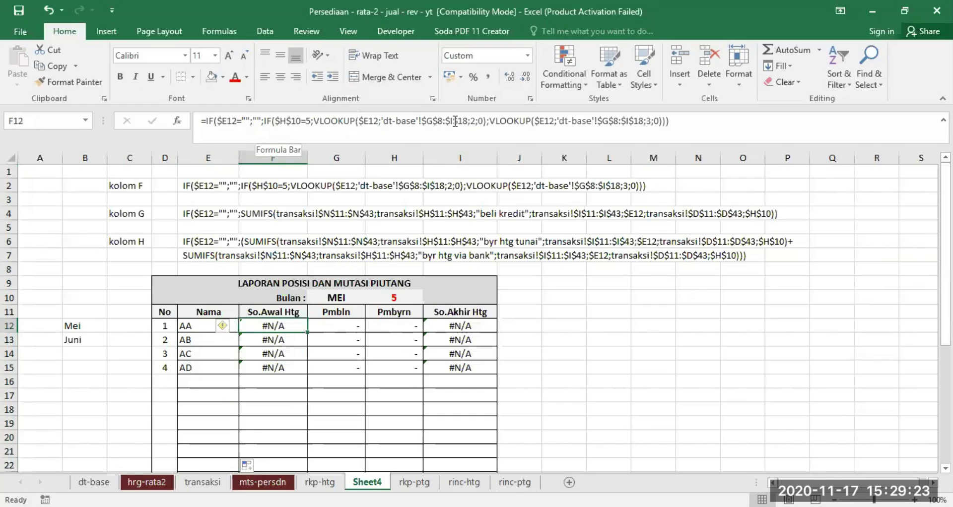
{"action": "left_click", "coordinate": [94, 482]}
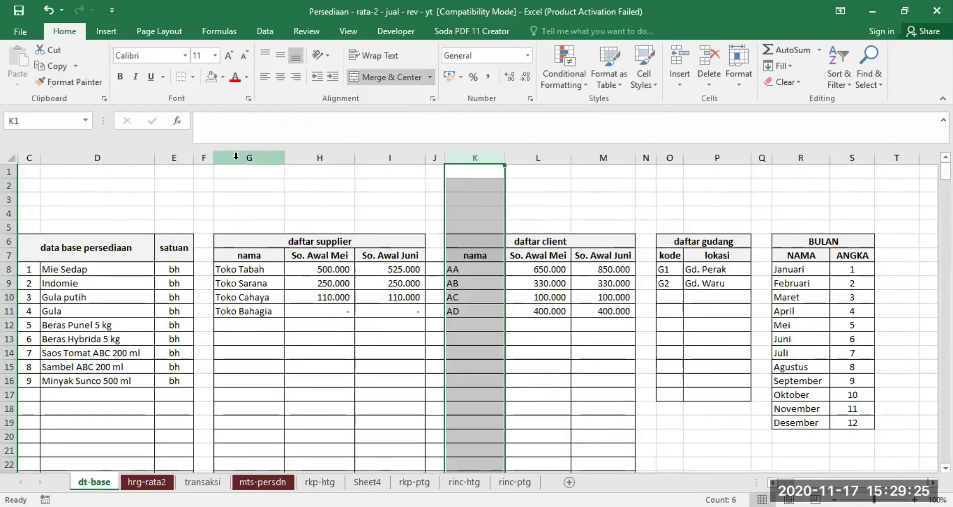
{"action": "left_click_drag", "start_coordinate": [477, 155], "coordinate": [593, 158]}
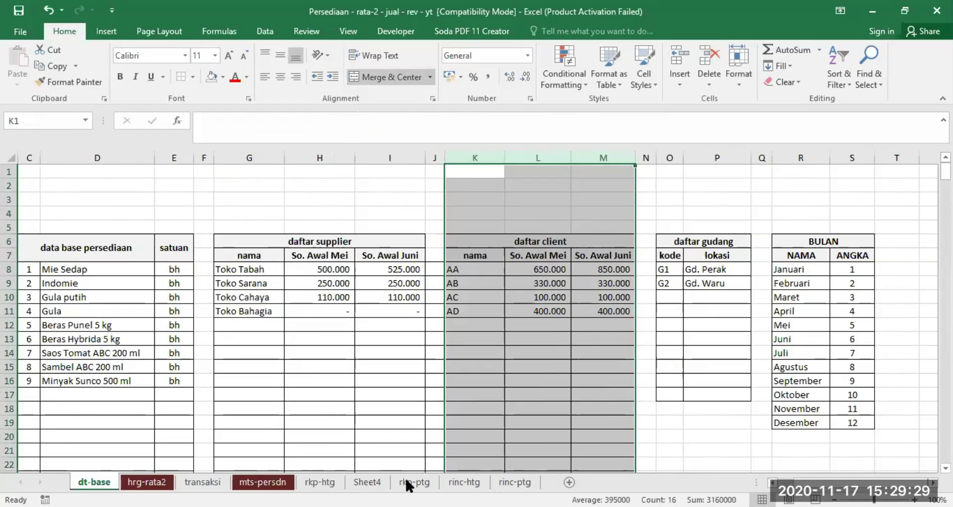
{"action": "left_click", "coordinate": [368, 482]}
{"action": "left_click", "coordinate": [429, 125]}
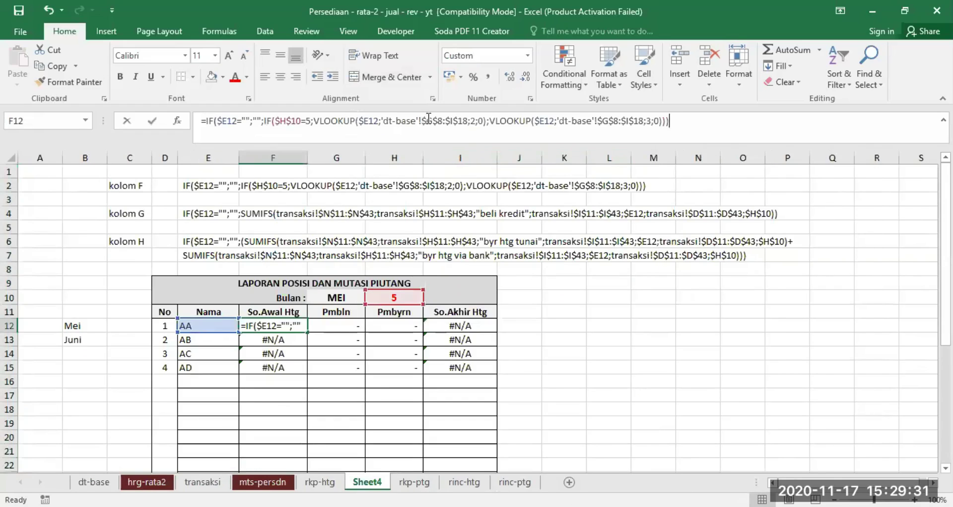
{"action": "type", "text": "K"}
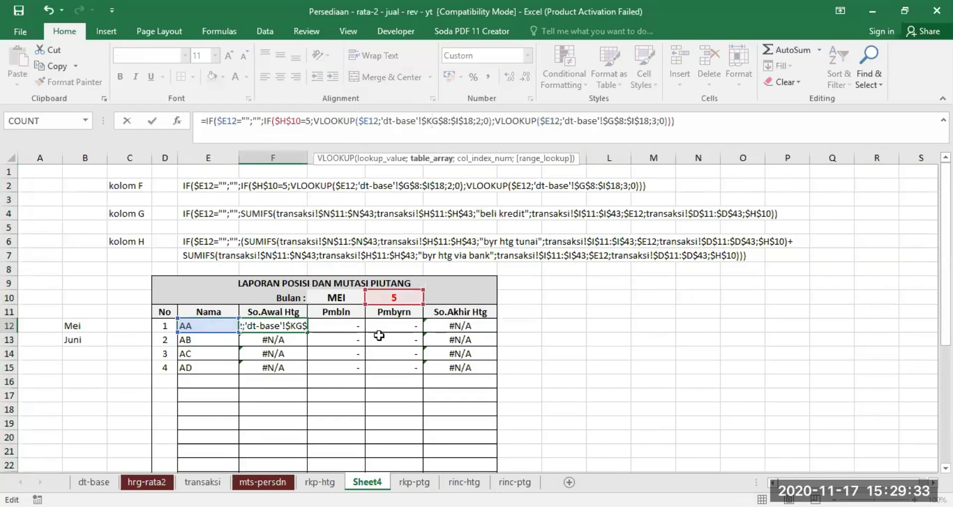
{"action": "key", "text": "Delete"}
{"action": "key", "text": "Right"}
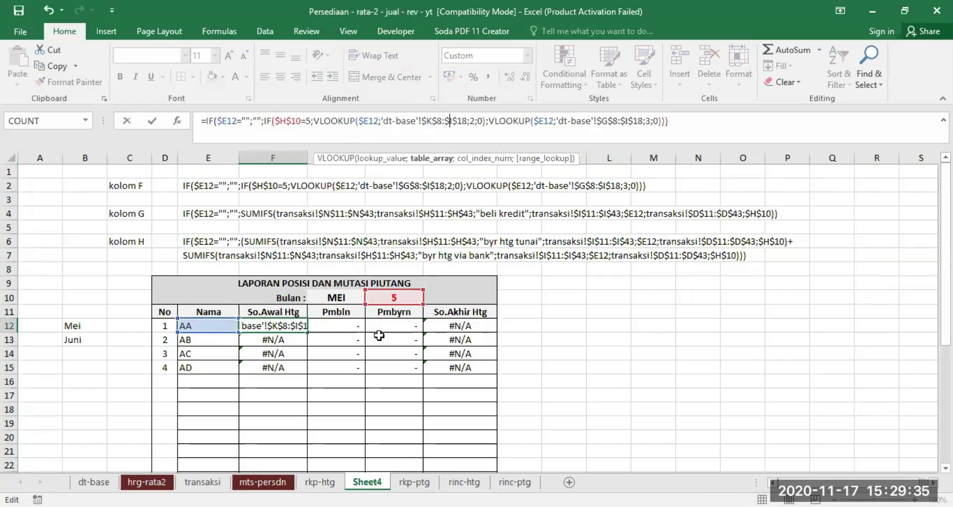
{"action": "type", "text": "M"}
{"action": "key", "text": "Delete"}
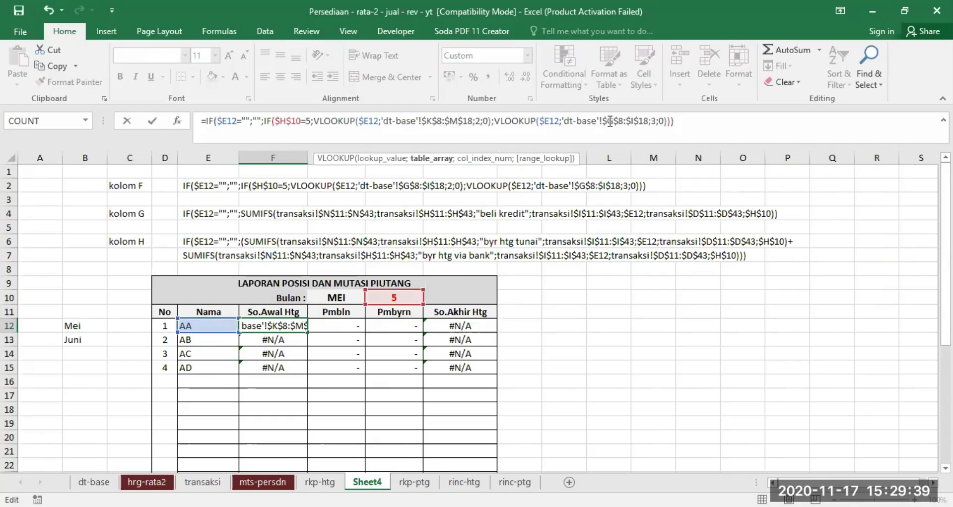
Change the second VLOOKUP's range in F12 to 'dt-base'!$K$8:$M$18 and fill the formula down the So.Awal Htg column.
{"action": "left_click_drag", "start_coordinate": [606, 122], "coordinate": [675, 122]}
{"action": "key", "text": "Right"}
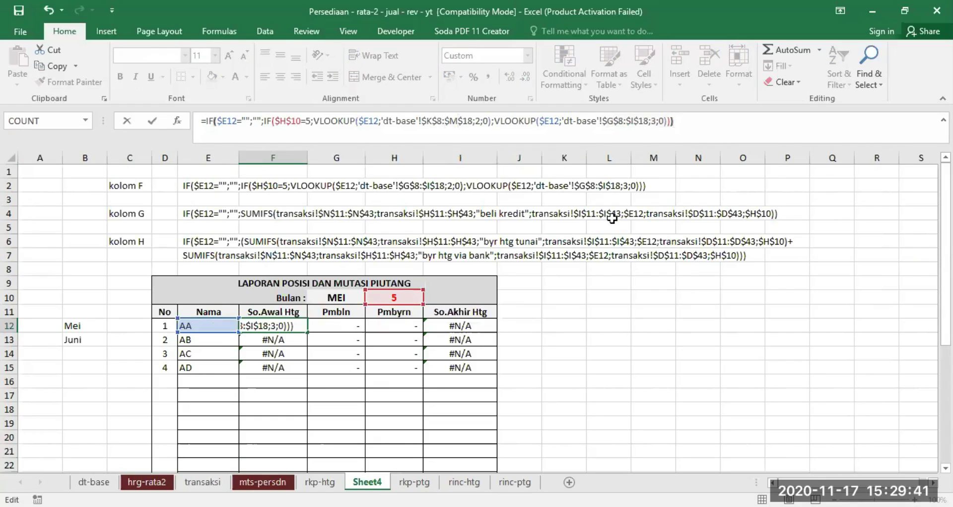
{"action": "key", "text": "Left"}
{"action": "key", "text": "Left"}
{"action": "key", "text": "Left"}
{"action": "key", "text": "Left"}
{"action": "key", "text": "Left"}
{"action": "key", "text": "Left"}
{"action": "key", "text": "Left"}
{"action": "key", "text": "Left"}
{"action": "key", "text": "Left"}
{"action": "key", "text": "Left"}
{"action": "key", "text": "Left"}
{"action": "key", "text": "Left"}
{"action": "key", "text": "Left"}
{"action": "key", "text": "Left"}
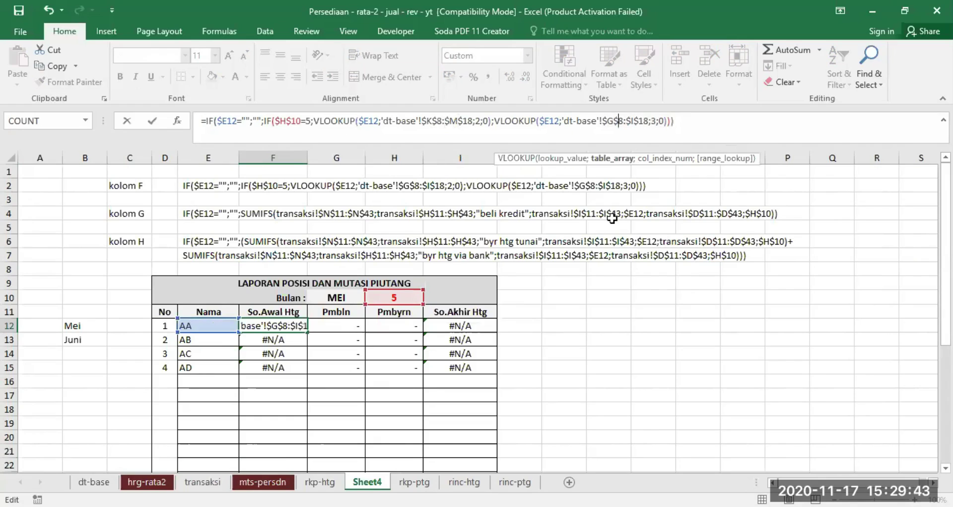
{"action": "key", "text": "BackSpace"}
{"action": "type", "text": "K"}
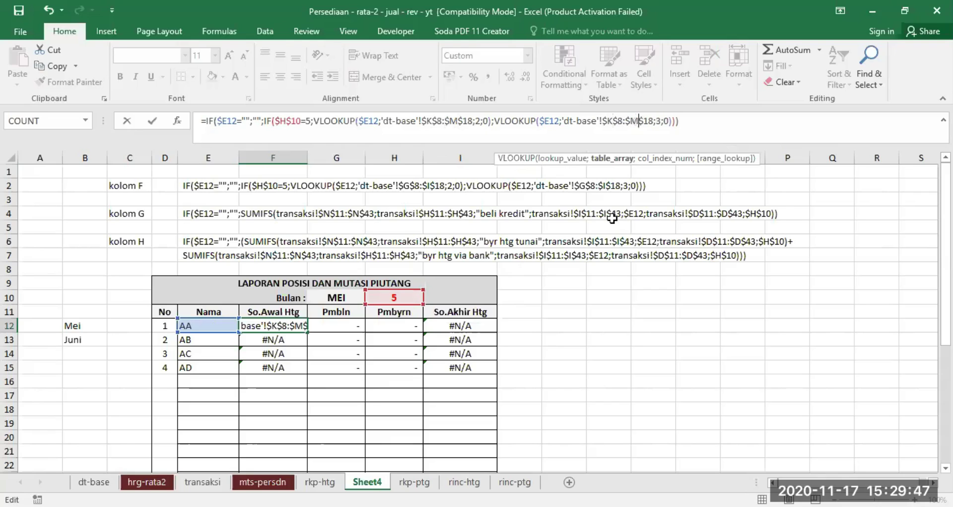
{"action": "key", "text": "Return"}
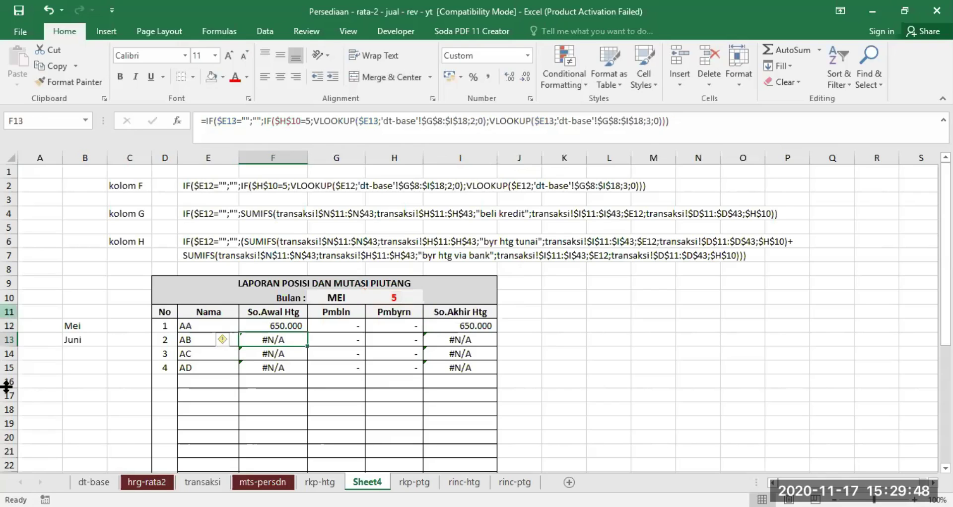
{"action": "left_click", "coordinate": [269, 328]}
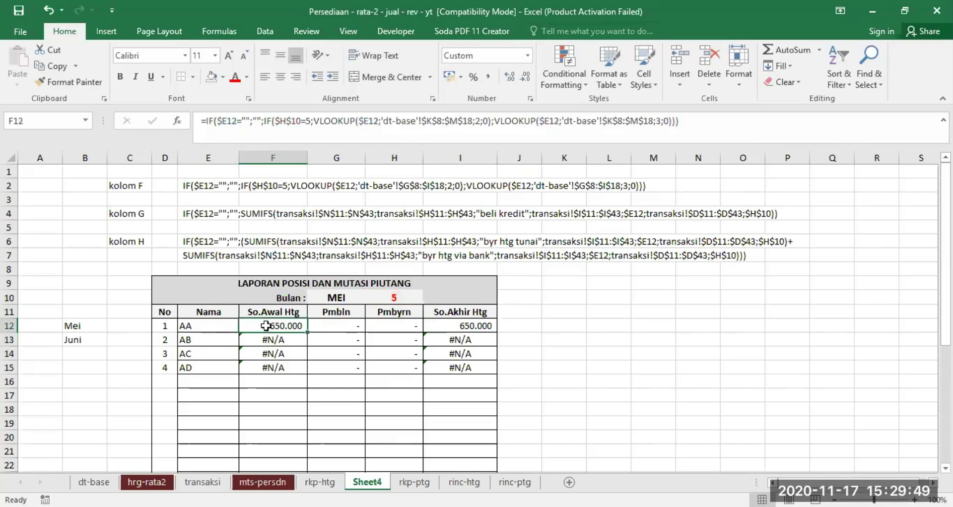
{"action": "double_click", "coordinate": [308, 331]}
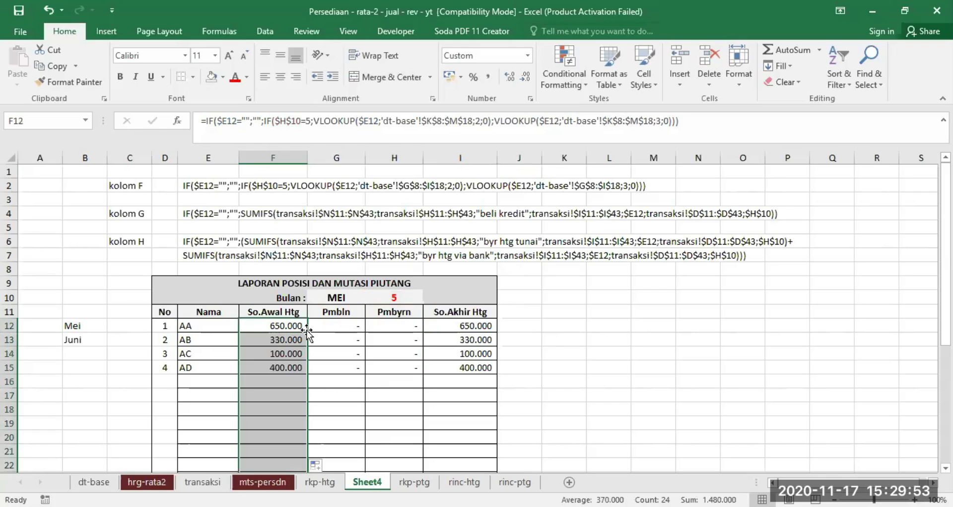
Replace the transaction criterion in the G12 SUMIFS formula with "jual kredit".
{"action": "left_click", "coordinate": [339, 325]}
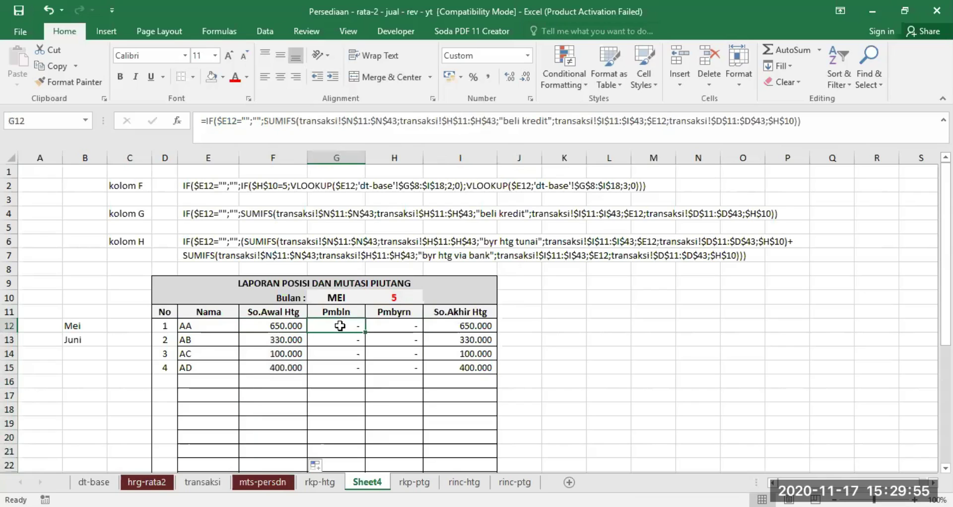
{"action": "left_click", "coordinate": [504, 118]}
{"action": "type", "text": "jual"}
{"action": "key", "text": "Delete"}
{"action": "key", "text": "Delete"}
{"action": "key", "text": "Delete"}
{"action": "key", "text": "Delete"}
{"action": "key", "text": "Delete"}
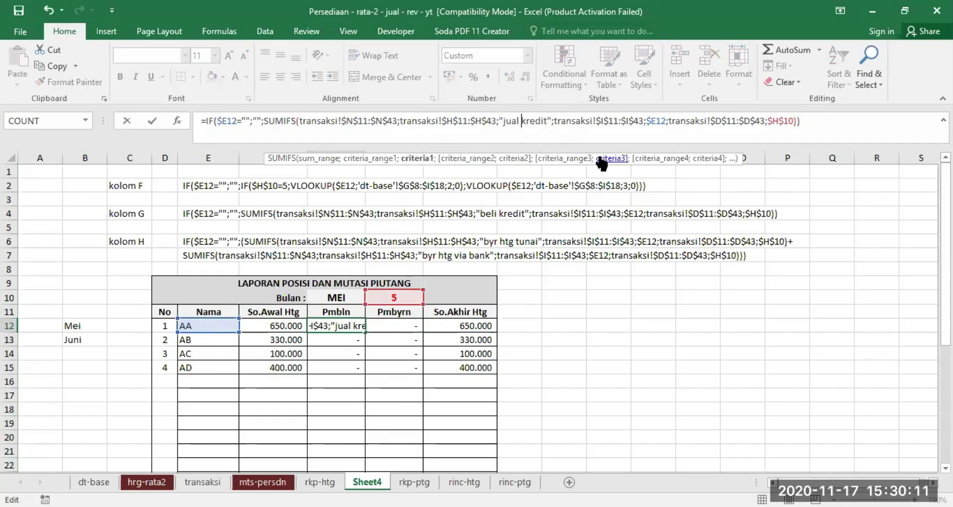
In the G12 SUMIFS formula, change the second criteria range to the client column, transaksi!$J$11:$J$43.
{"action": "left_click", "coordinate": [603, 119]}
{"action": "type", "text": "J"}
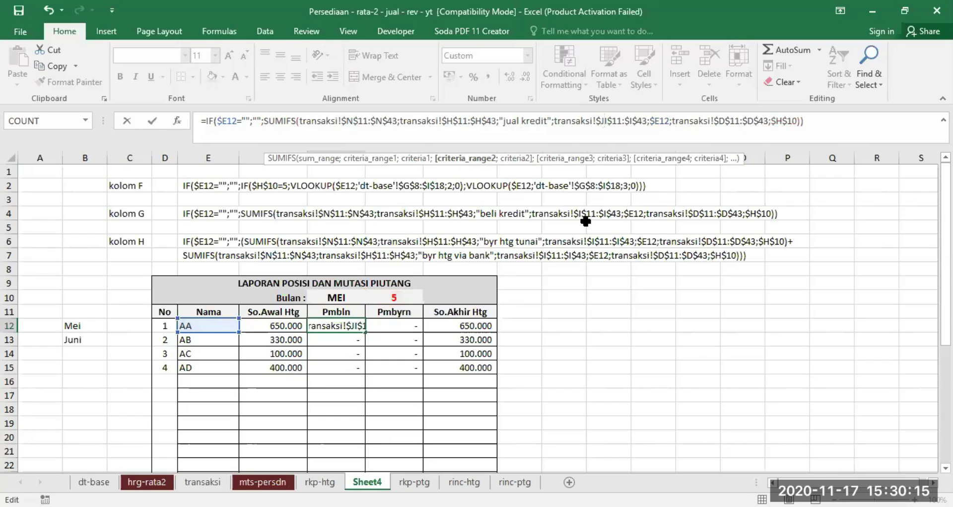
{"action": "key", "text": "Delete"}
{"action": "key", "text": "Right"}
{"action": "key", "text": "Right"}
{"action": "key", "text": "Right"}
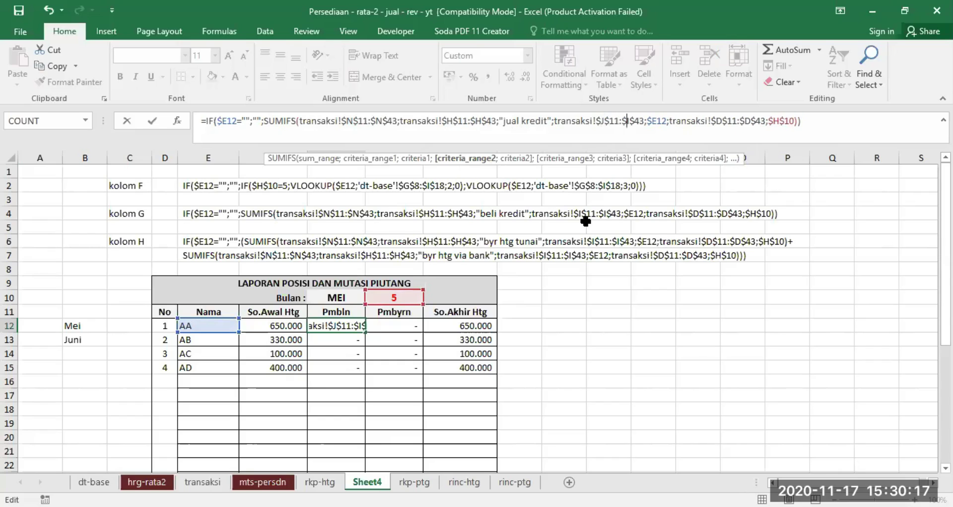
{"action": "type", "text": "J"}
{"action": "key", "text": "Delete"}
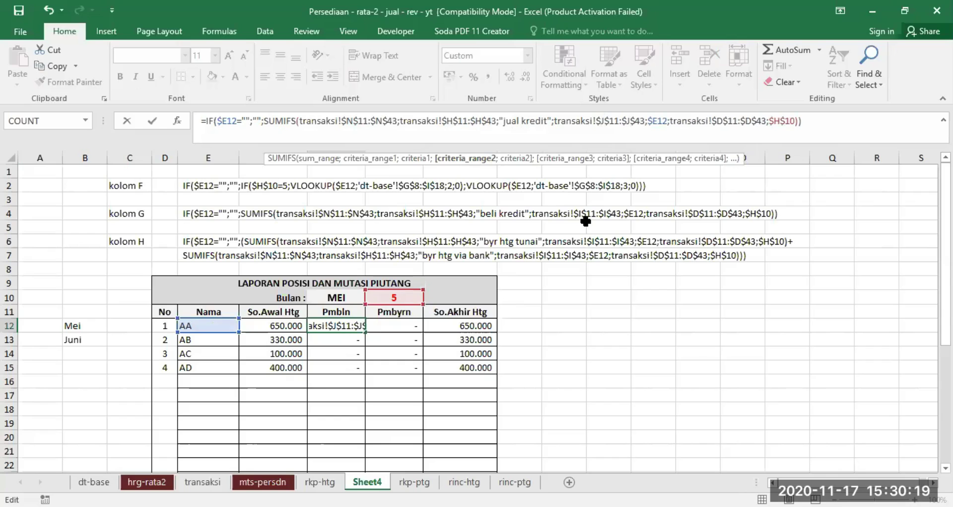
{"action": "key", "text": "Return"}
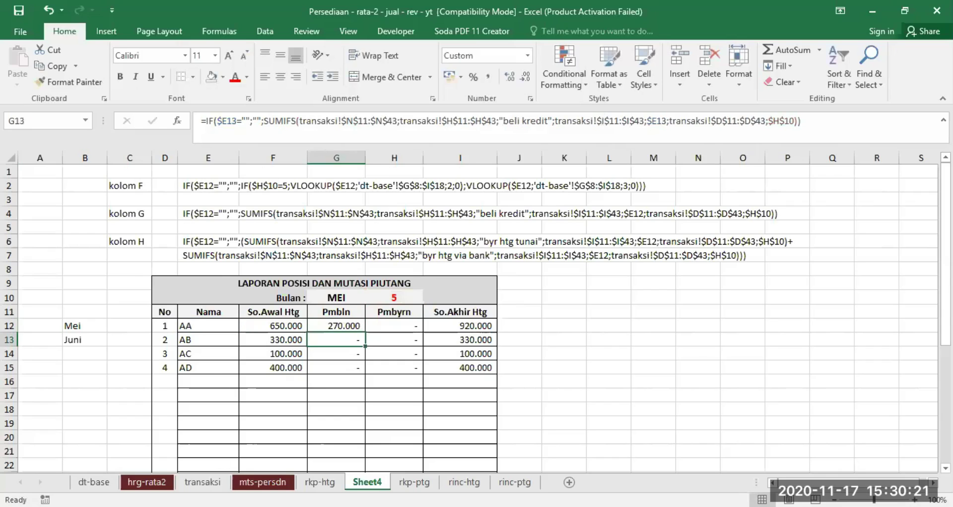
Check the Supplier and Pelanggan columns on the transaksi sheet, and fill the G12 formula on Sheet4 down the Pmbln column.
{"action": "left_click", "coordinate": [202, 482]}
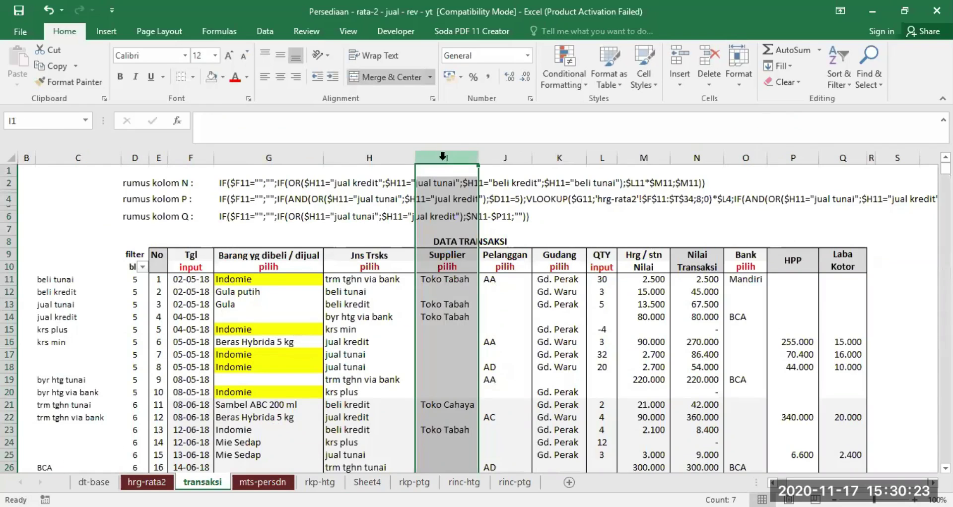
{"action": "left_click", "coordinate": [499, 255]}
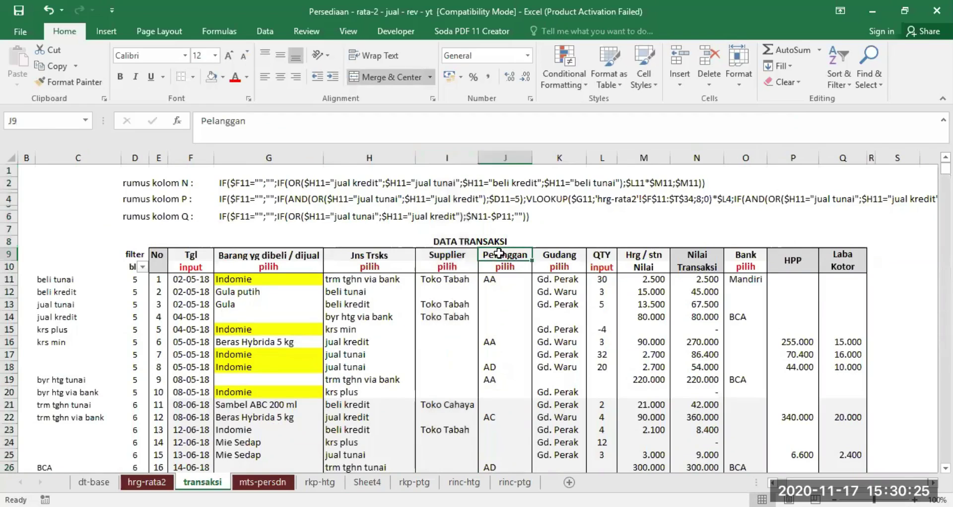
{"action": "left_click", "coordinate": [502, 158]}
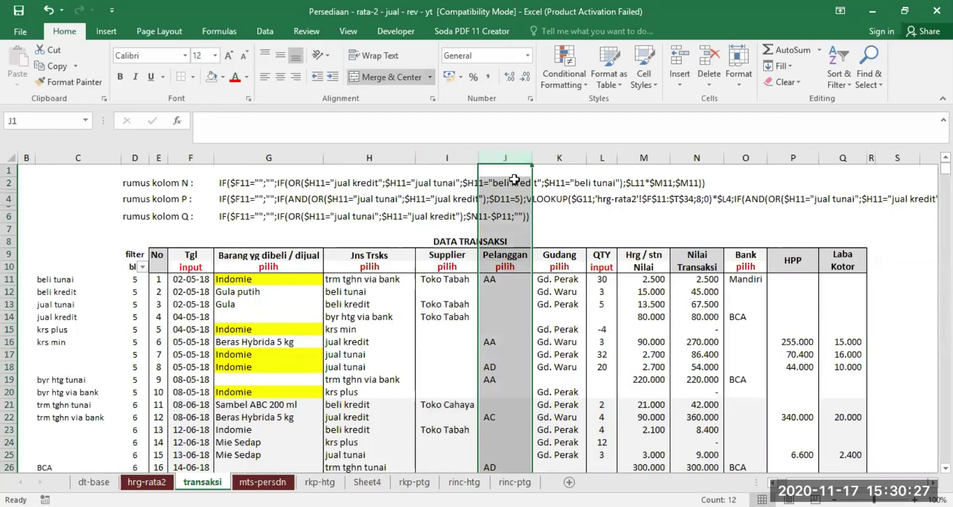
{"action": "left_click", "coordinate": [368, 482]}
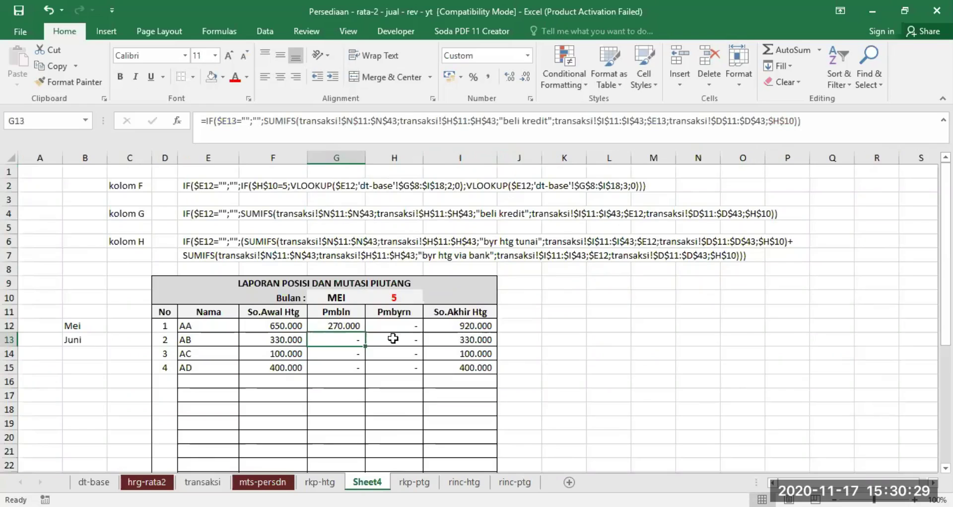
{"action": "left_click", "coordinate": [336, 325]}
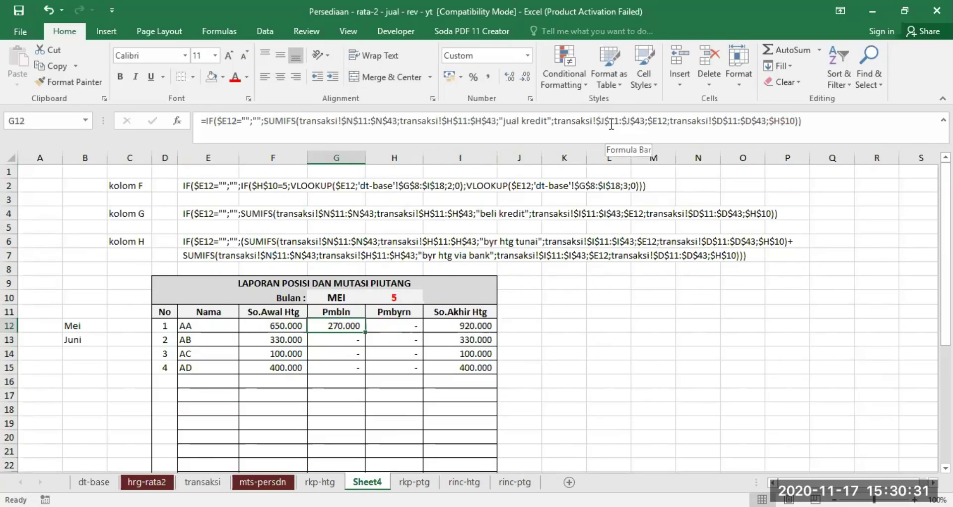
{"action": "double_click", "coordinate": [365, 331]}
In the H12 Pmbyrn formula, replace the first SUMIFS transaction criterion with "trm tghn tunai".
{"action": "left_click", "coordinate": [387, 324]}
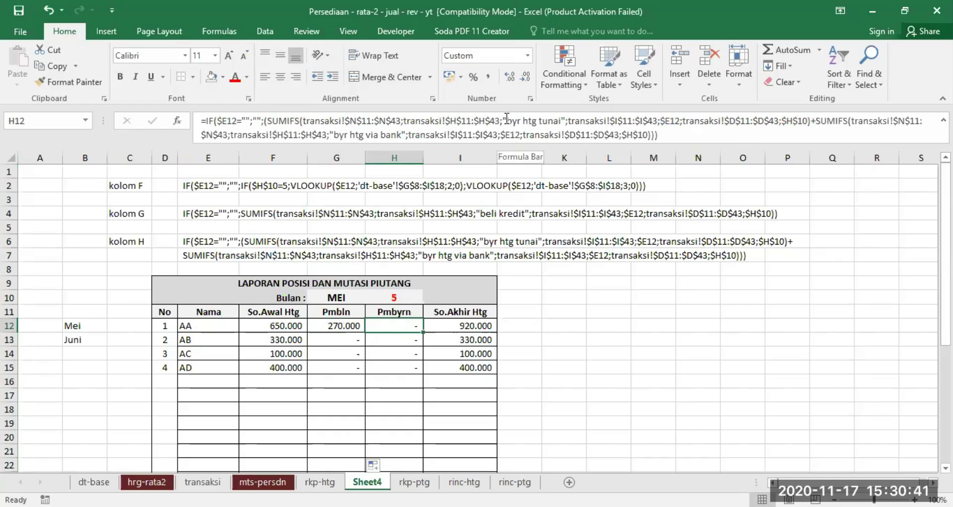
{"action": "left_click_drag", "start_coordinate": [506, 119], "coordinate": [487, 246]}
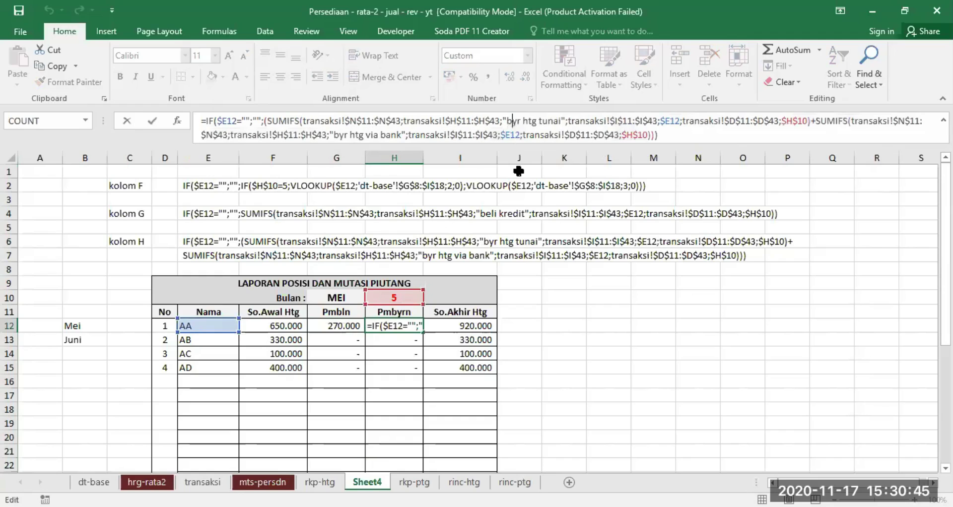
{"action": "left_click", "coordinate": [512, 121]}
{"action": "key", "text": "Left"}
{"action": "type", "text": "trm "}
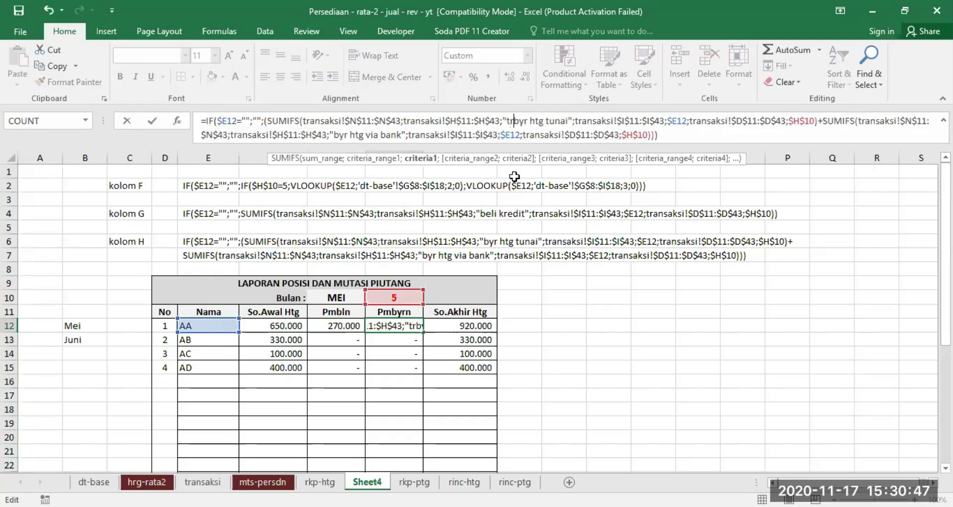
{"action": "type", "text": "tghn"}
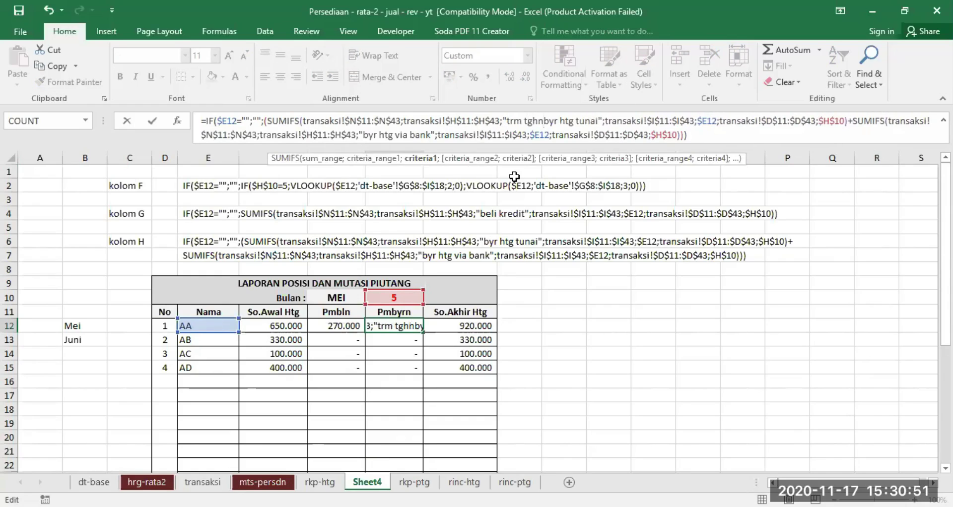
{"action": "key", "text": "Delete"}
{"action": "key", "text": "Delete"}
{"action": "key", "text": "Delete"}
{"action": "key", "text": "Delete"}
{"action": "key", "text": "Delete"}
{"action": "key", "text": "Delete"}
{"action": "key", "text": "Delete"}
{"action": "key", "text": "Delete"}
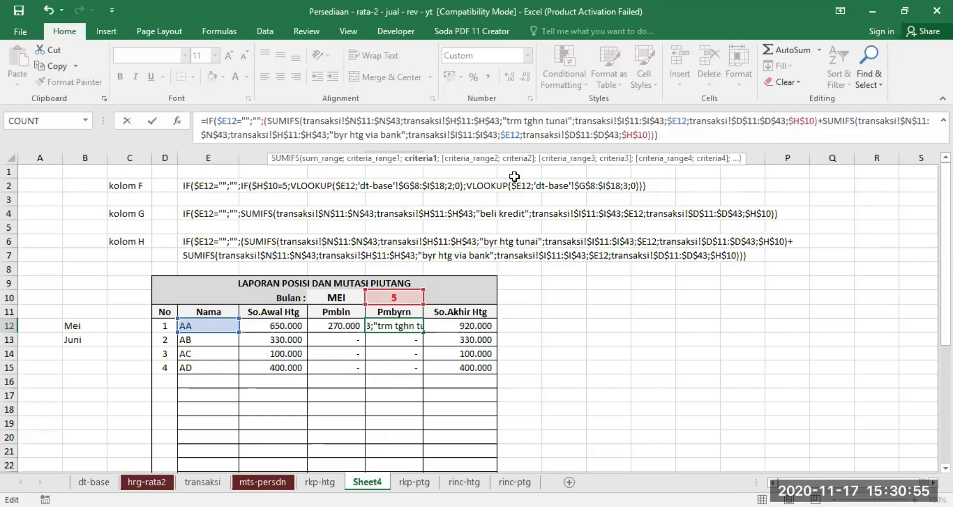
Change the second criteria range of the first SUMIFS in H12 to transaksi!$J$11:$J$43.
{"action": "left_click", "coordinate": [624, 116]}
{"action": "key", "text": "BackSpace"}
{"action": "type", "text": "J"}
{"action": "key", "text": "Right"}
{"action": "key", "text": "Right"}
{"action": "key", "text": "Right"}
{"action": "key", "text": "Right"}
{"action": "key", "text": "Right"}
{"action": "key", "text": "Right"}
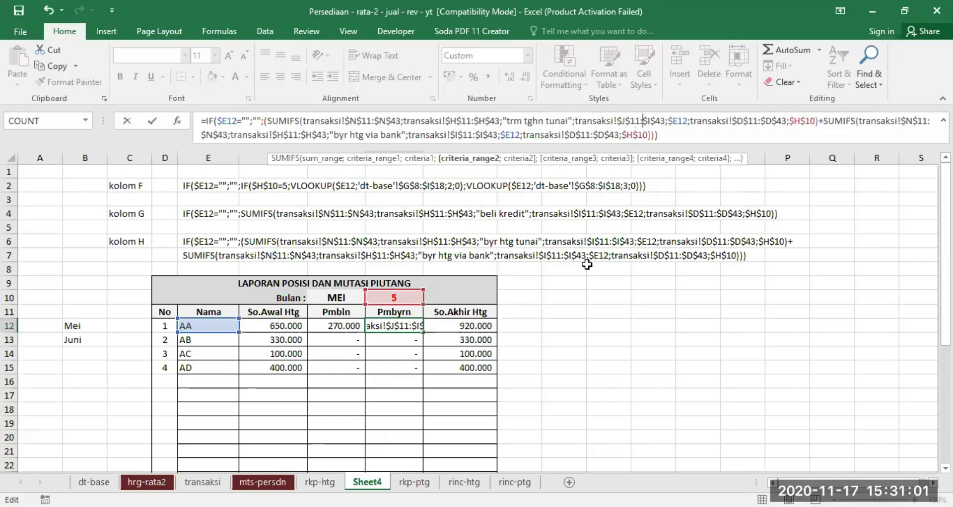
{"action": "key", "text": "BackSpace"}
{"action": "type", "text": "J"}
{"action": "key", "text": "Delete"}
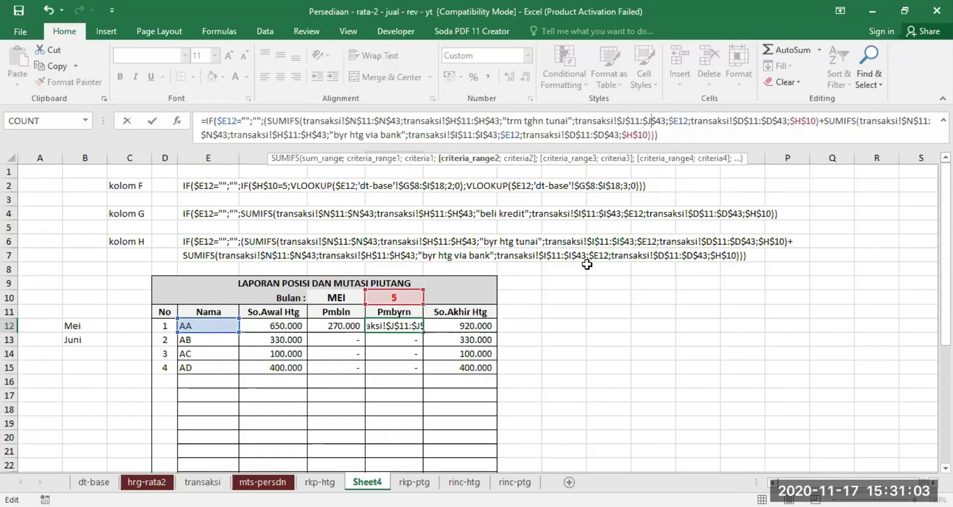
Replace the transaction criterion of the second SUMIFS in H12 with "trm tghn via bank".
{"action": "left_click", "coordinate": [335, 133]}
{"action": "type", "text": "trm "}
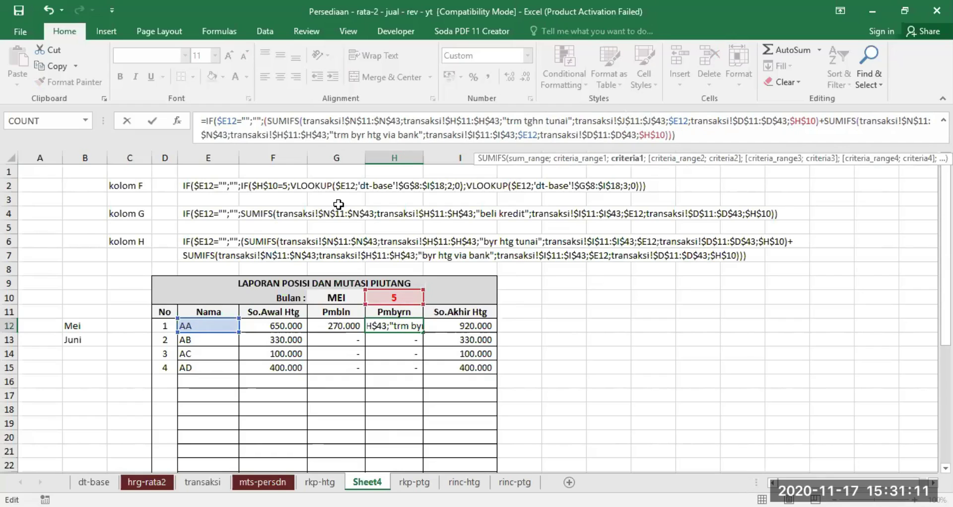
{"action": "type", "text": "tghn"}
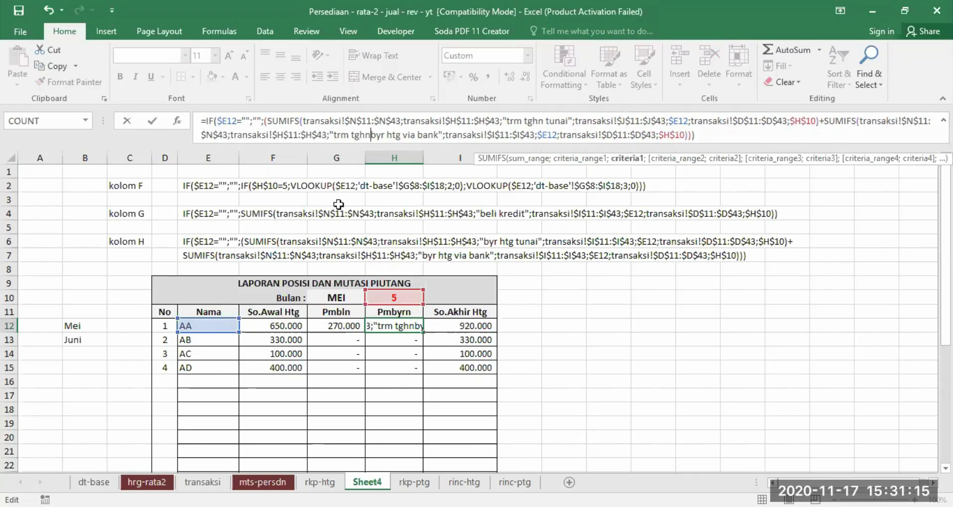
{"action": "key", "text": "Delete"}
{"action": "key", "text": "Delete"}
{"action": "key", "text": "Delete"}
{"action": "key", "text": "Delete"}
{"action": "key", "text": "Delete"}
{"action": "key", "text": "Delete"}
{"action": "key", "text": "Delete"}
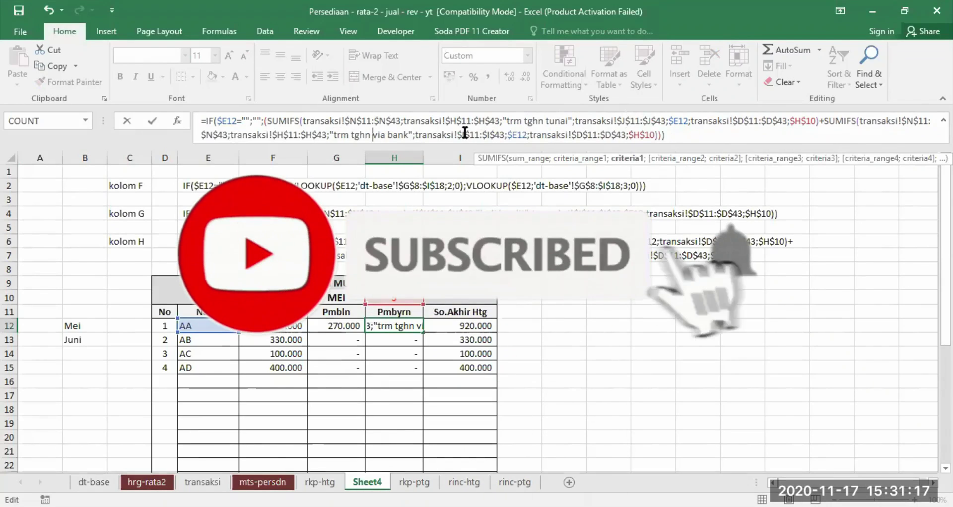
Change the second SUMIFS's client range in H12 to transaksi!$J$11:$J$43, fill the formula down the Pmbyrn column, and check the I12 closing balance formula.
{"action": "left_click", "coordinate": [489, 135]}
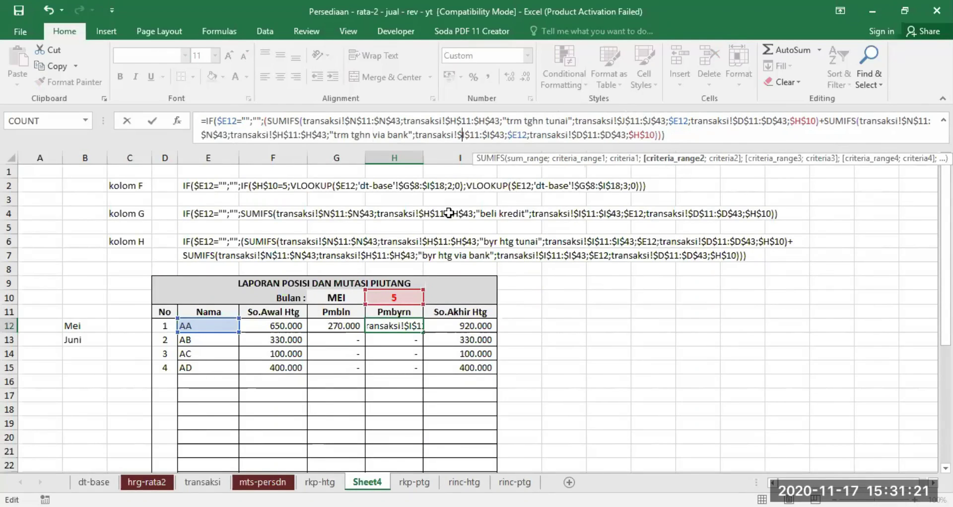
{"action": "key", "text": "Delete"}
{"action": "type", "text": "J"}
{"action": "key", "text": "Right"}
{"action": "key", "text": "Right"}
{"action": "key", "text": "Right"}
{"action": "key", "text": "Right"}
{"action": "key", "text": "Right"}
{"action": "key", "text": "Delete"}
{"action": "type", "text": "J"}
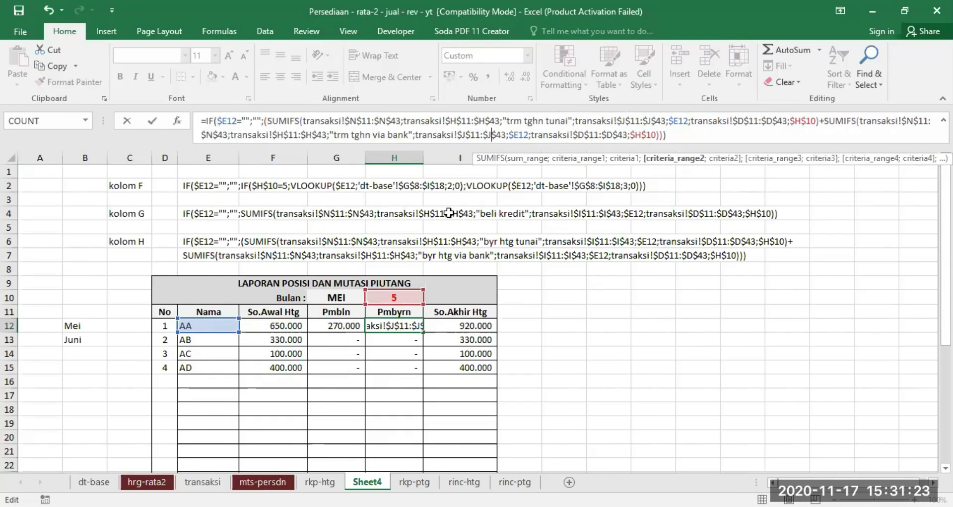
{"action": "key", "text": "Return"}
{"action": "left_click", "coordinate": [412, 322]}
{"action": "double_click", "coordinate": [422, 331]}
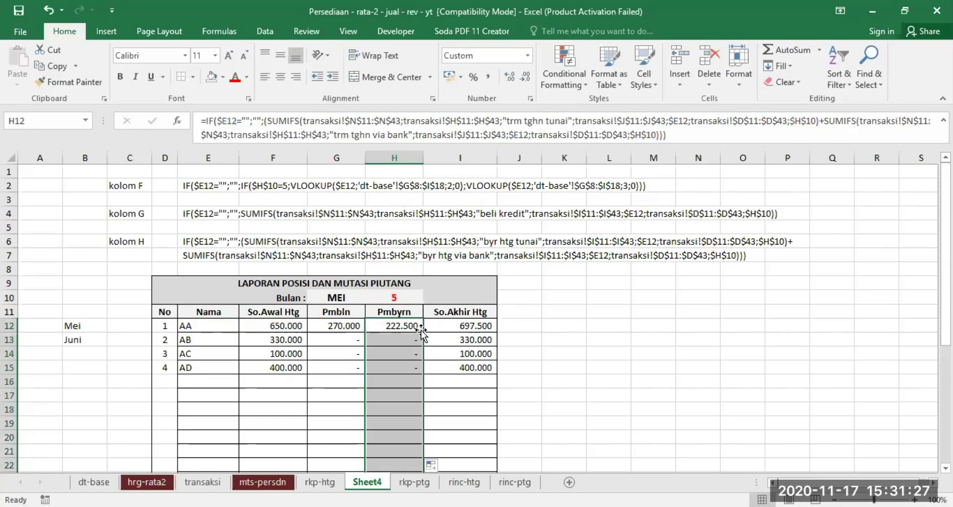
{"action": "left_click", "coordinate": [472, 326]}
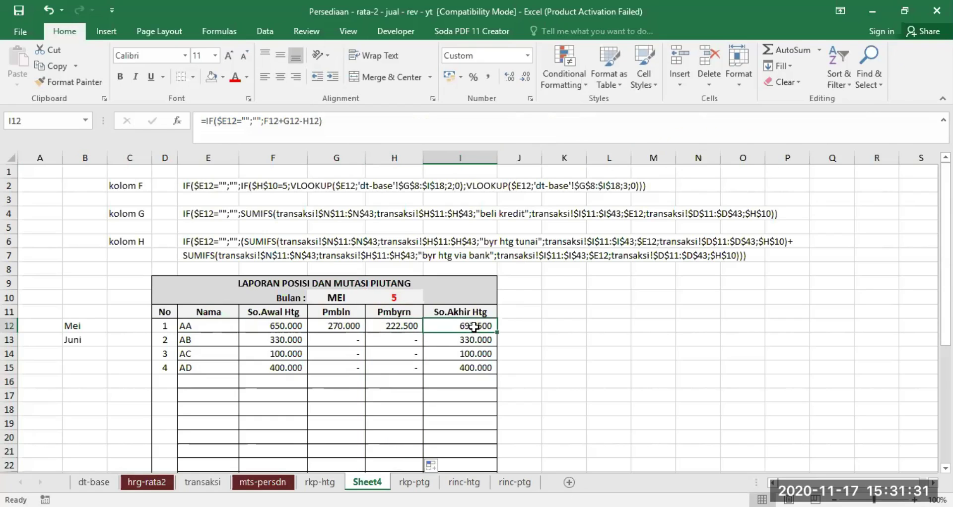
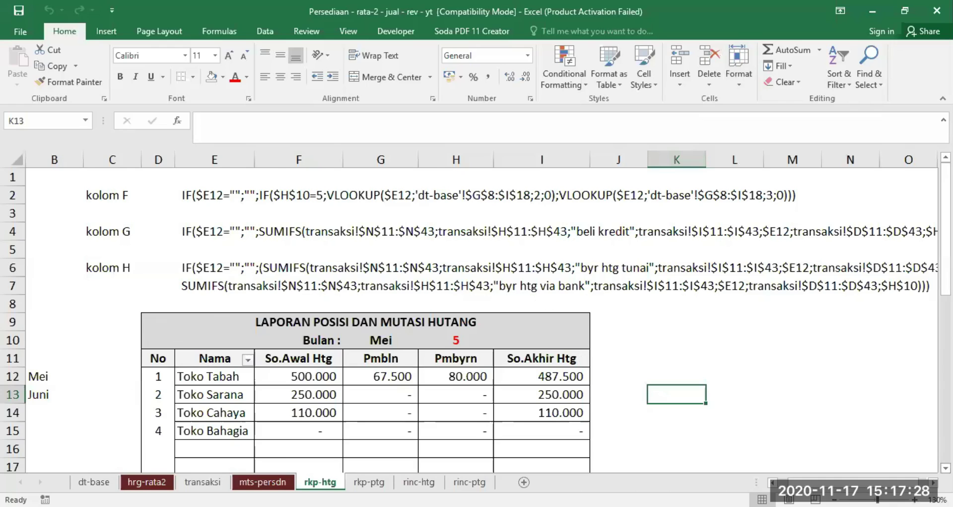
On the rkp-htg sheet, set the data validation of month cell G10 to Any value and clear the cell's content.
{"action": "scroll", "coordinate": [627, 358], "scroll_direction": "down", "scroll_amount": 2}
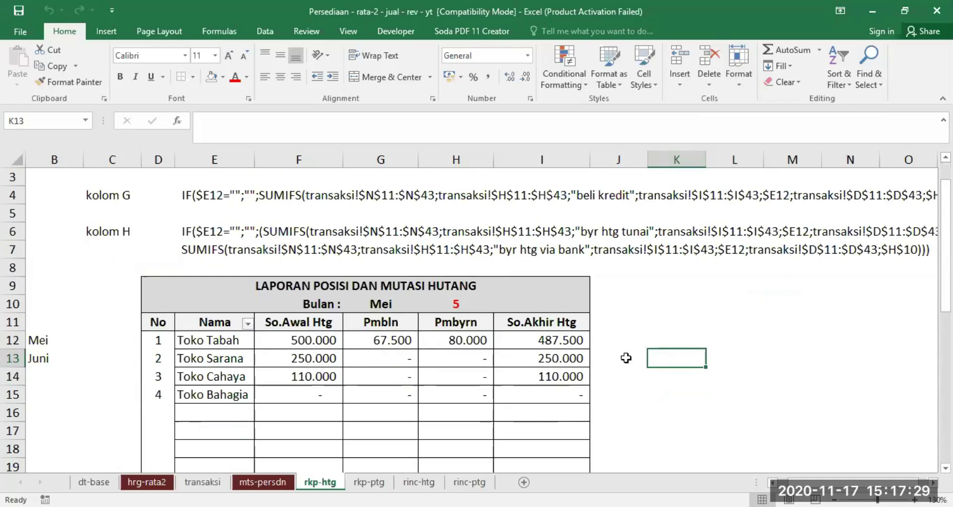
{"action": "left_click", "coordinate": [373, 305]}
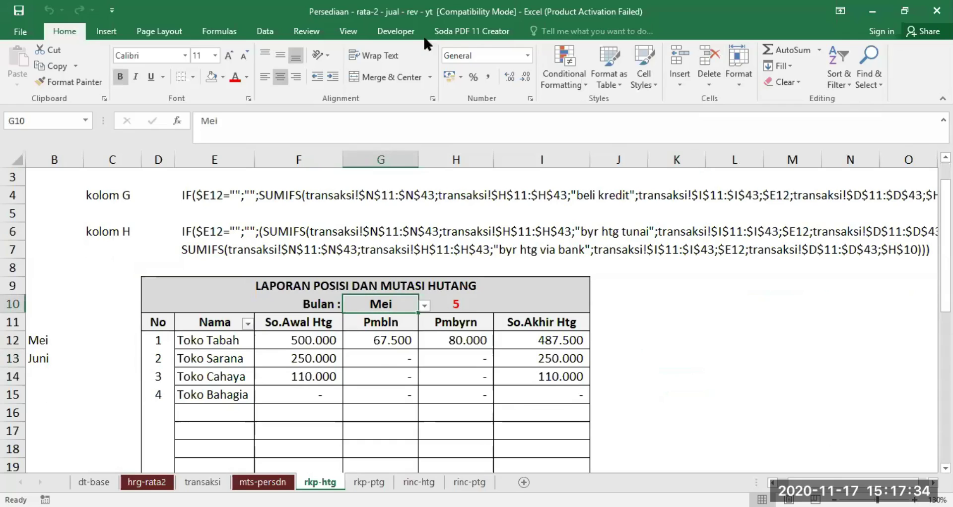
{"action": "left_click", "coordinate": [258, 31]}
{"action": "left_click", "coordinate": [611, 82]}
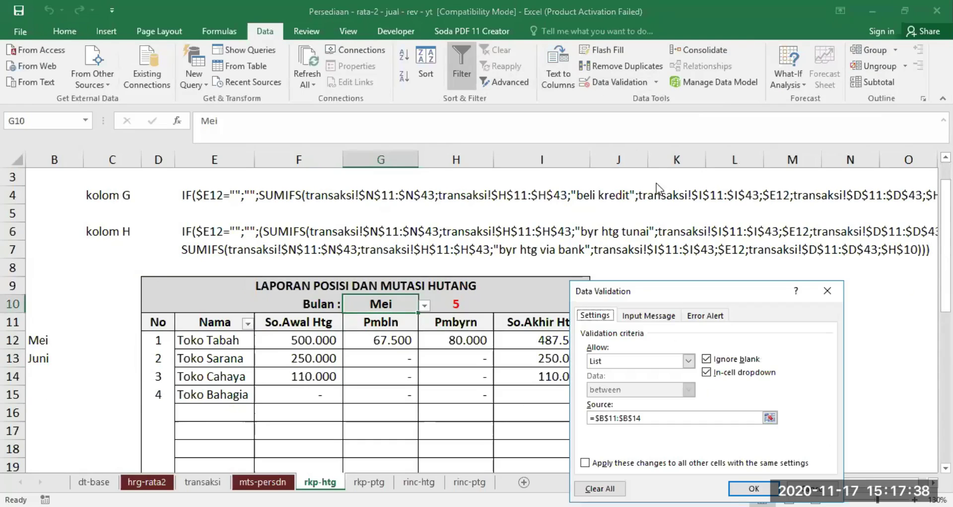
{"action": "left_click", "coordinate": [688, 355]}
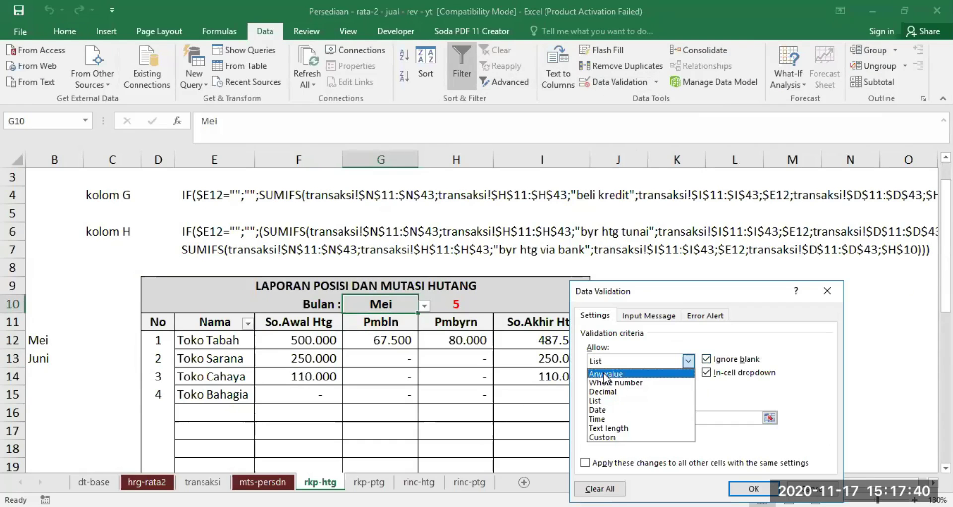
{"action": "left_click", "coordinate": [603, 374]}
{"action": "left_click", "coordinate": [754, 489]}
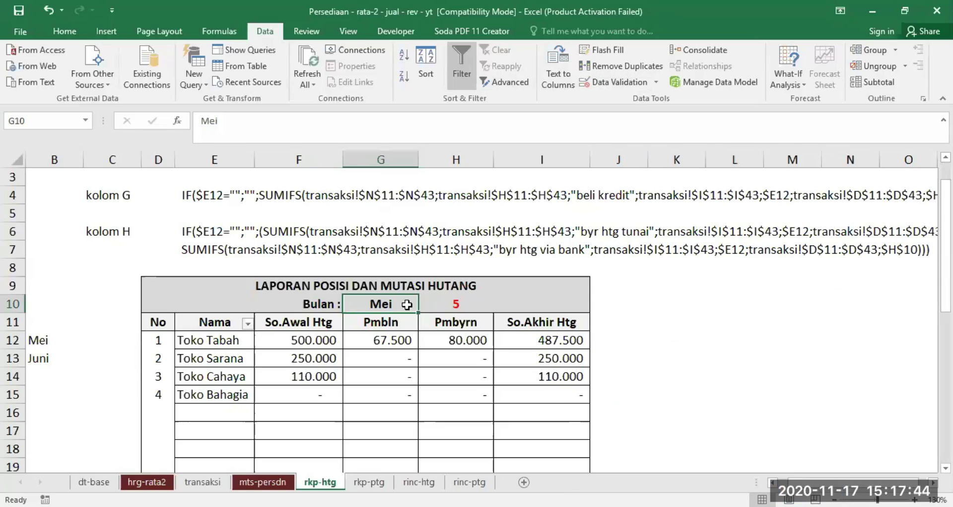
{"action": "key", "text": "Delete"}
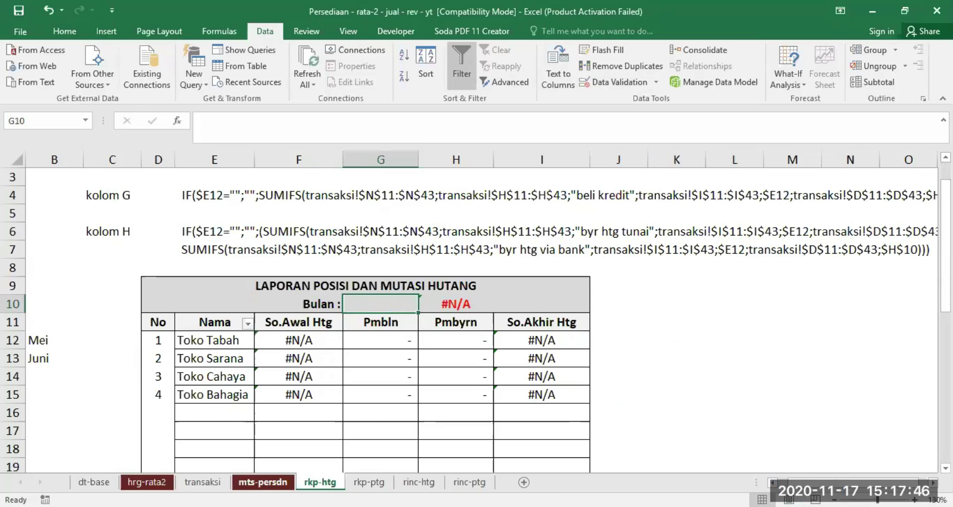
Copy the month cell D22 from the mts-persdn sheet and paste it into G10 on rkp-htg.
{"action": "left_click", "coordinate": [263, 482]}
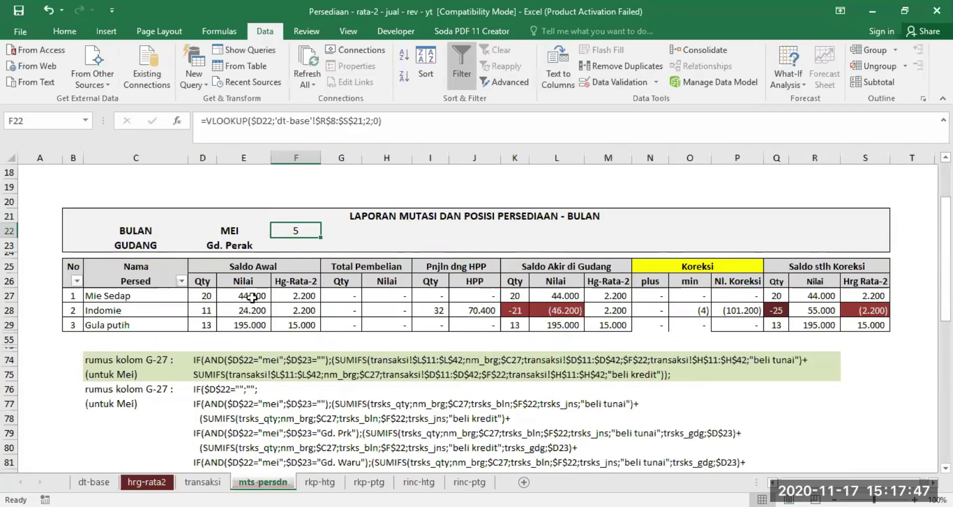
{"action": "left_click", "coordinate": [229, 232]}
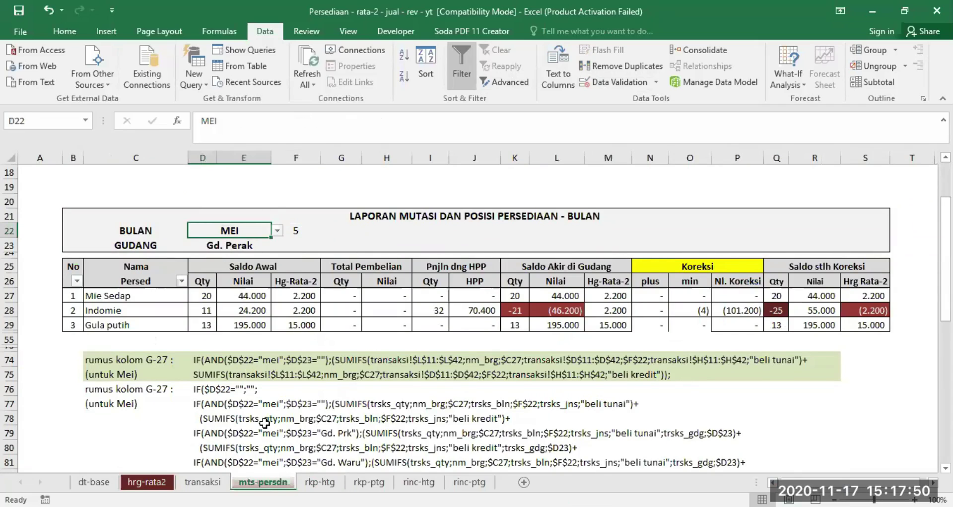
{"action": "right_click", "coordinate": [219, 229]}
{"action": "left_click", "coordinate": [235, 234]}
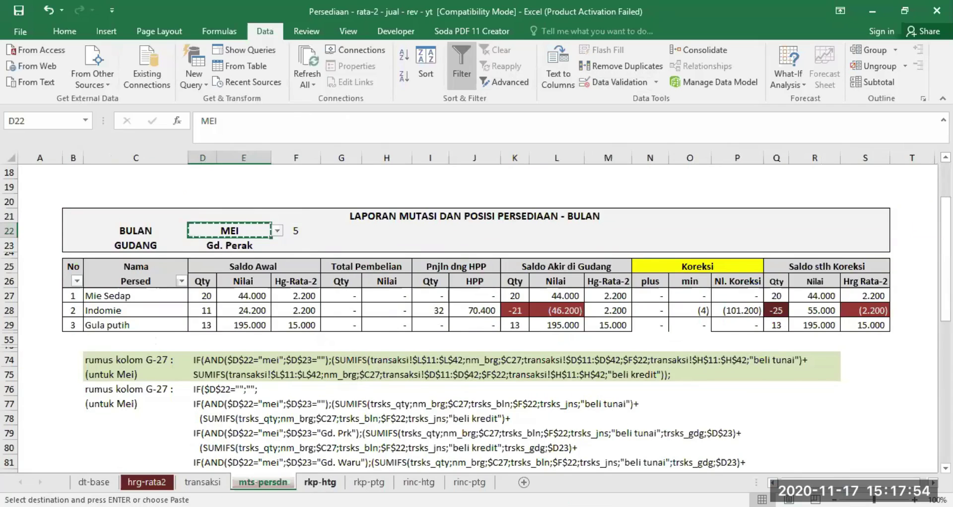
{"action": "left_click", "coordinate": [320, 482]}
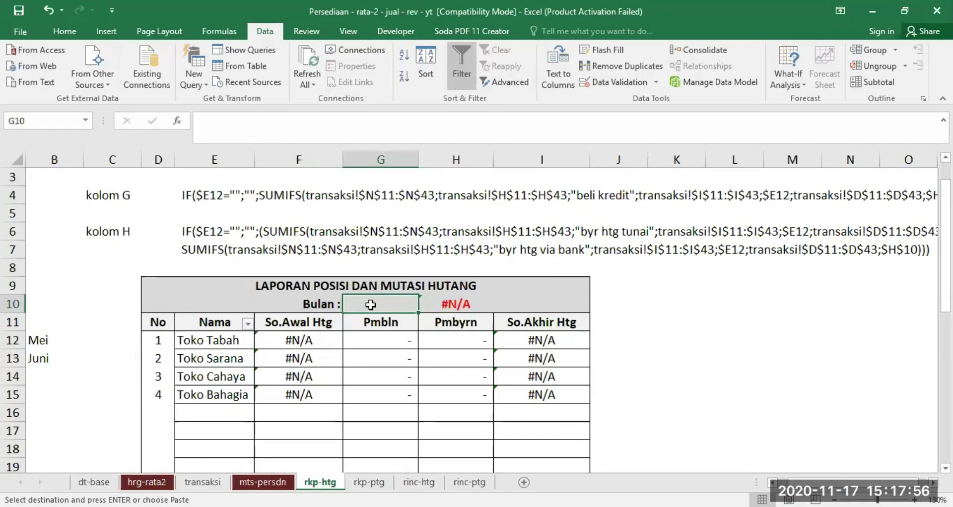
{"action": "key", "text": "Return"}
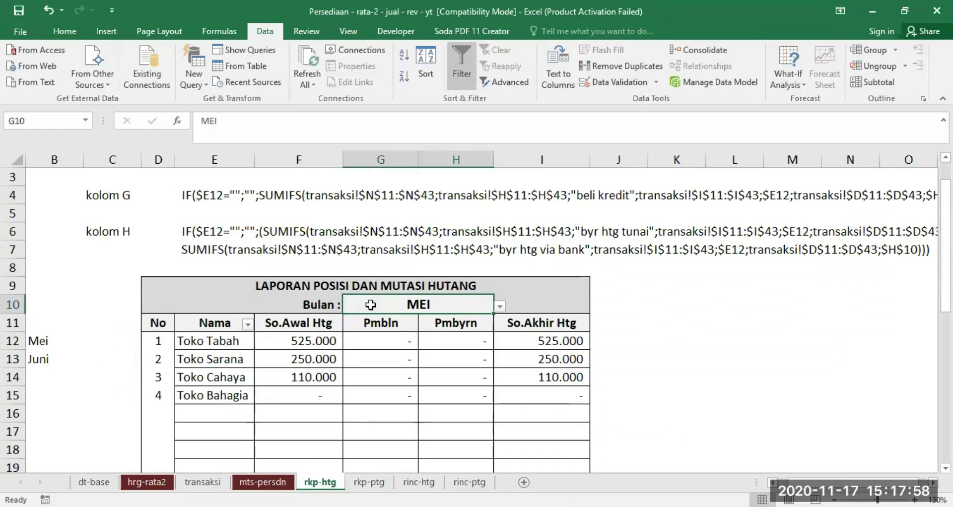
Unmerge the month cell G10:H10 on rkp-htg and center the month in G10.
{"action": "left_click", "coordinate": [69, 30]}
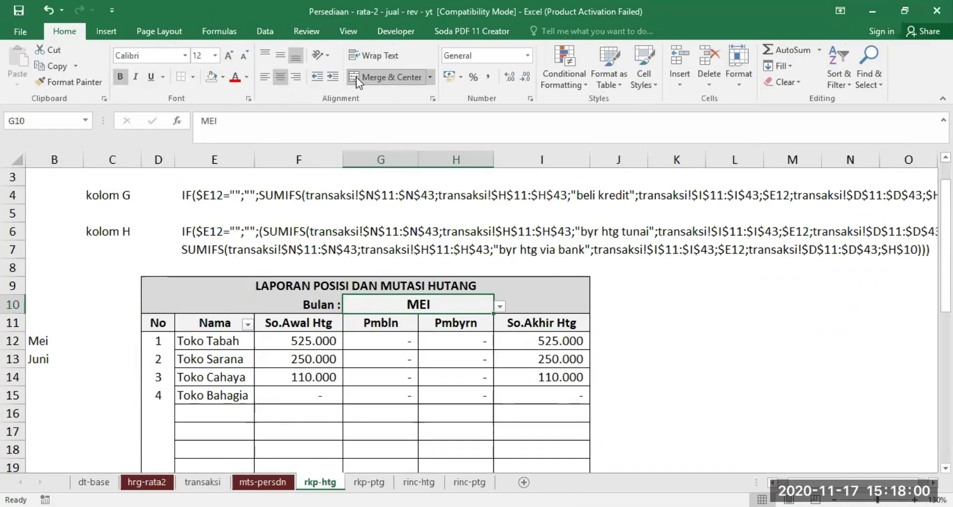
{"action": "left_click", "coordinate": [356, 77]}
{"action": "left_click", "coordinate": [368, 306]}
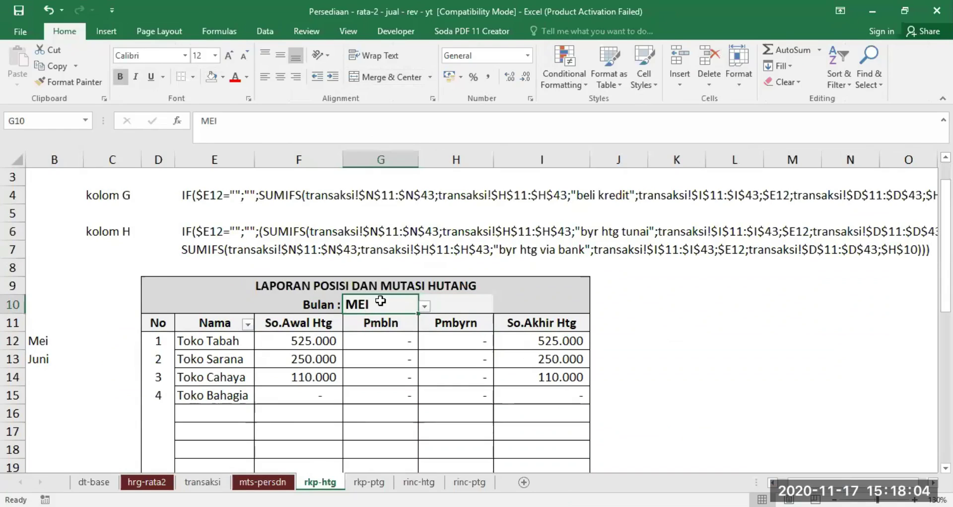
{"action": "left_click", "coordinate": [280, 77]}
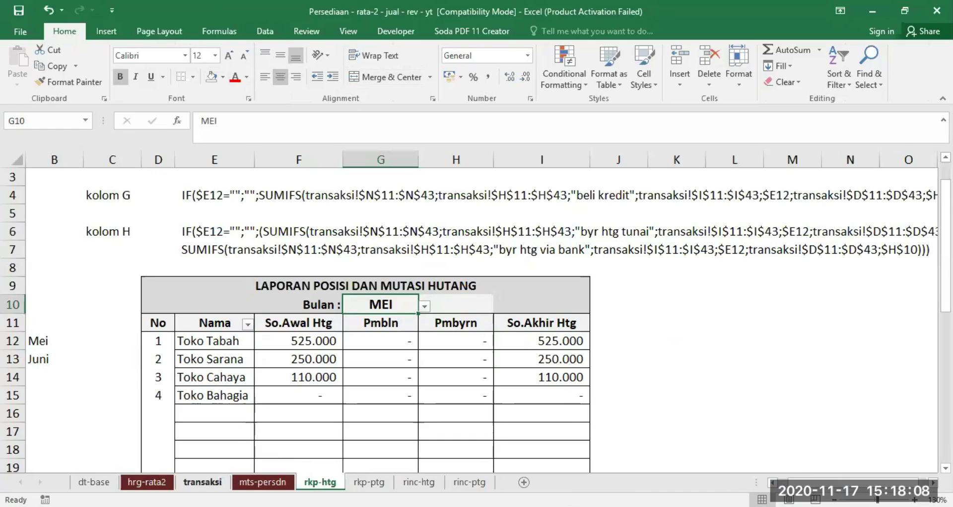
Copy the month number formula in F22 of the mts-persdn sheet and paste it into H10 on rkp-htg.
{"action": "left_click", "coordinate": [263, 482]}
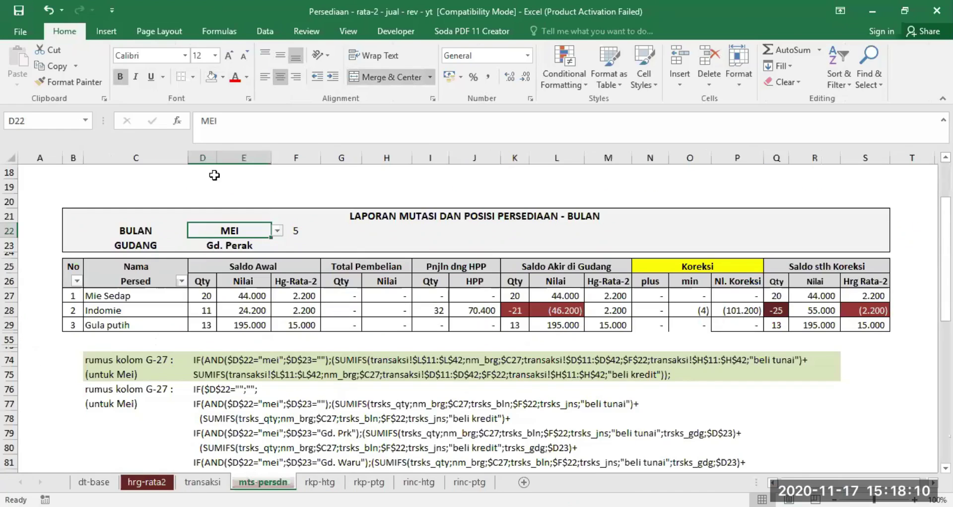
{"action": "left_click", "coordinate": [295, 231]}
{"action": "right_click", "coordinate": [296, 231]}
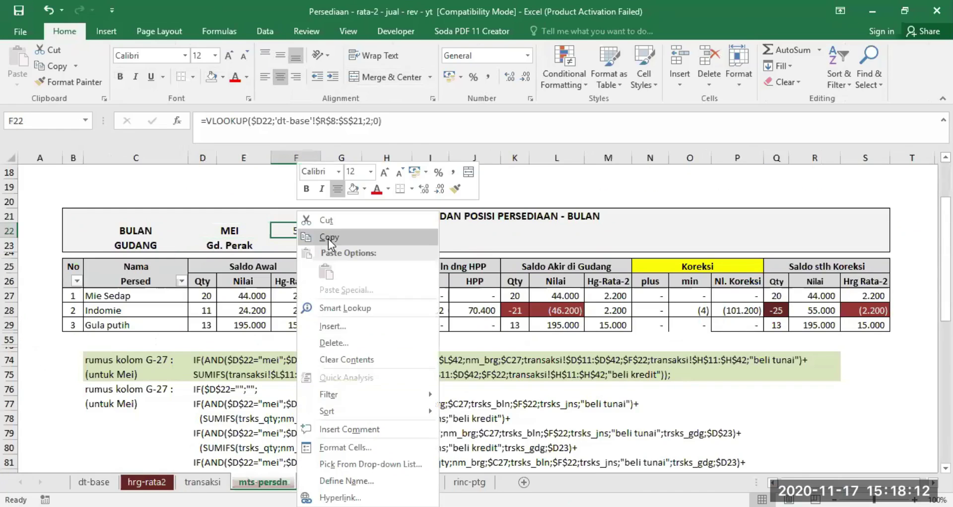
{"action": "left_click", "coordinate": [323, 233]}
{"action": "left_click", "coordinate": [319, 482]}
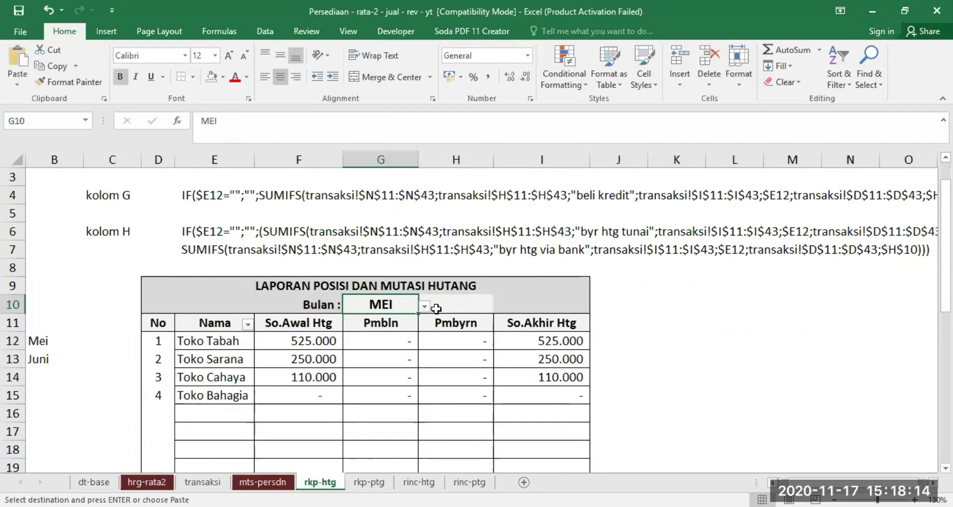
{"action": "left_click", "coordinate": [439, 304]}
{"action": "key", "text": "Return"}
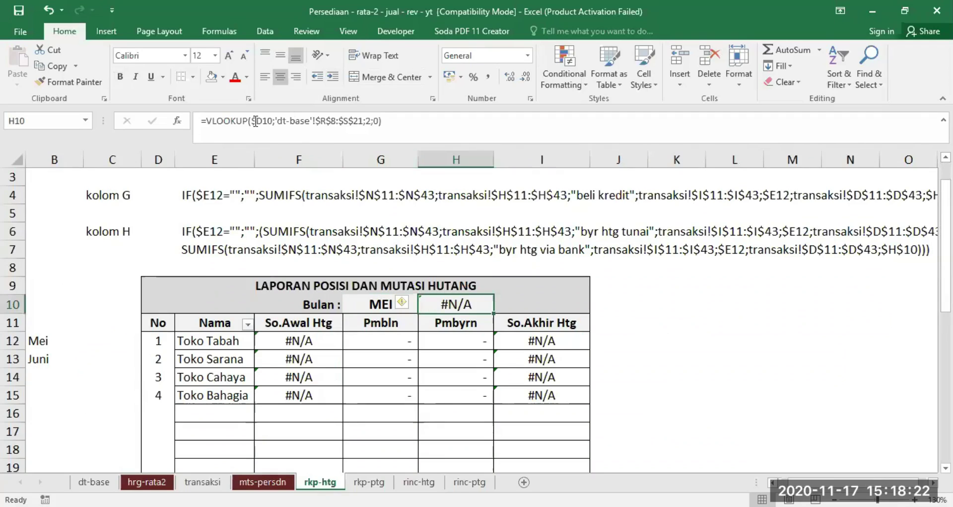
Change the lookup value of the VLOOKUP in H10 to $G10.
{"action": "left_click", "coordinate": [379, 304]}
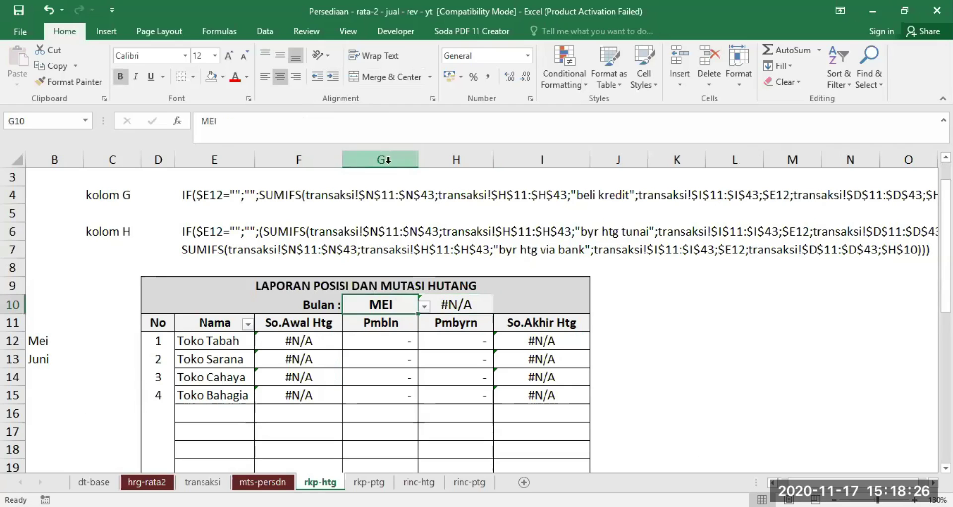
{"action": "left_click", "coordinate": [450, 302]}
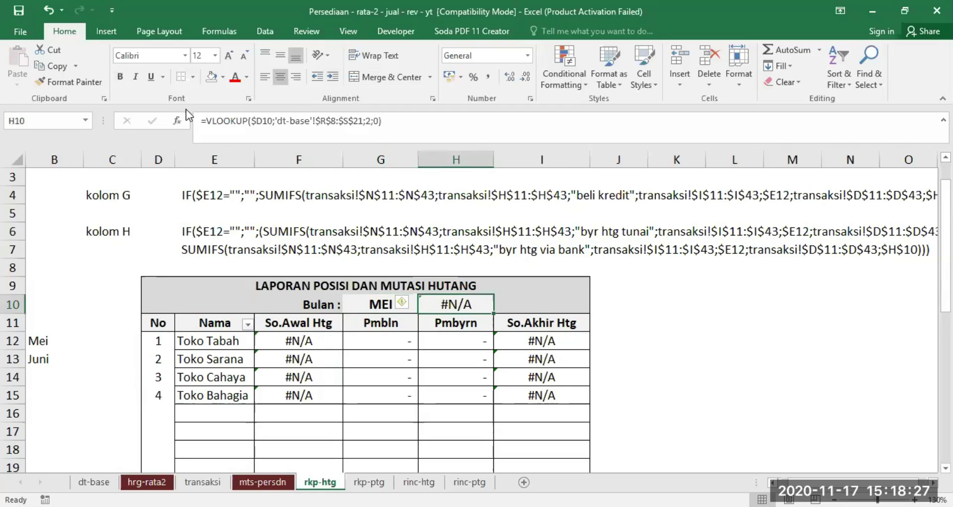
{"action": "left_click", "coordinate": [256, 119]}
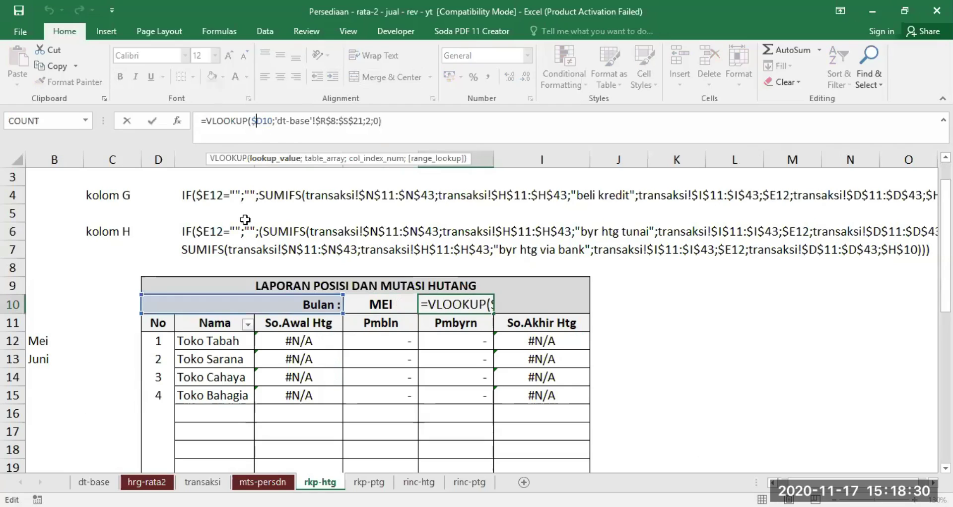
{"action": "type", "text": "G"}
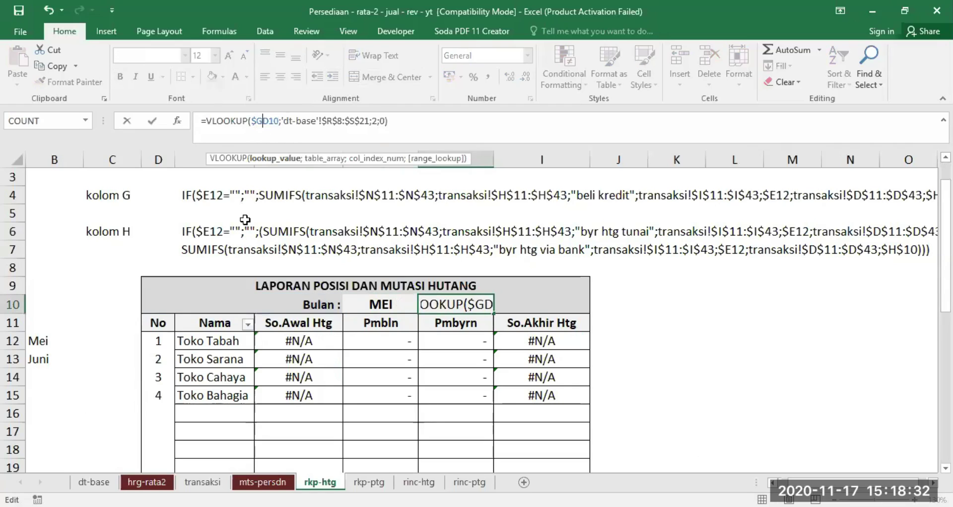
{"action": "key", "text": "Delete"}
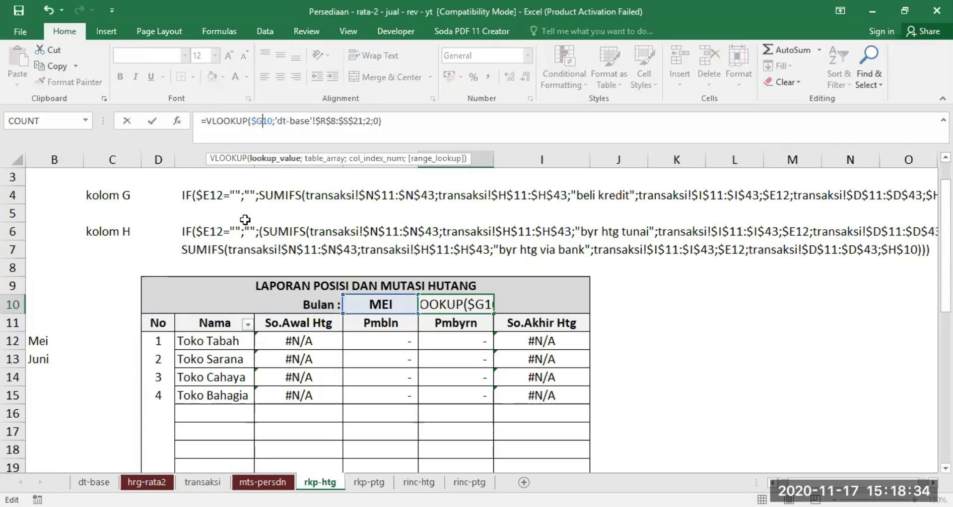
{"action": "key", "text": "Return"}
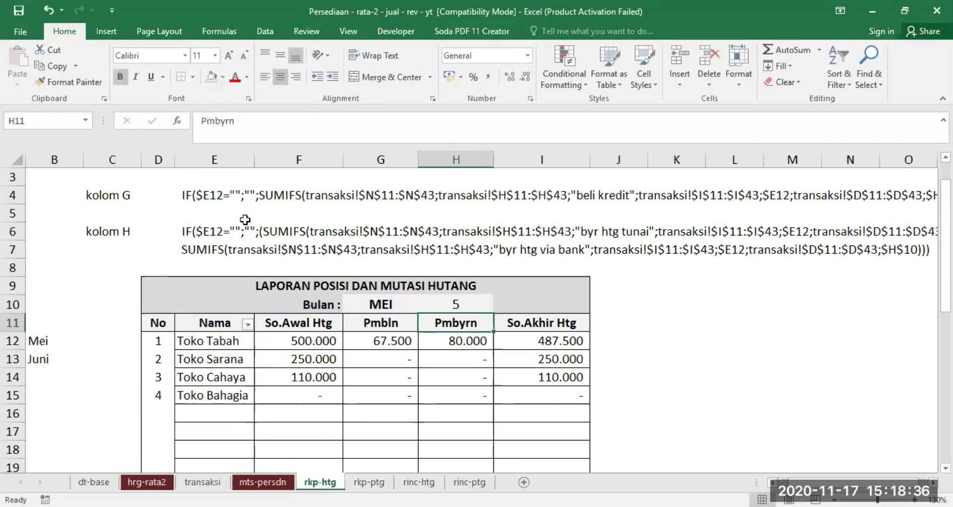
Set the report month in G10 to JUNI and check the month number cell H10.
{"action": "left_click", "coordinate": [367, 306]}
{"action": "left_click", "coordinate": [425, 307]}
{"action": "left_click", "coordinate": [342, 332]}
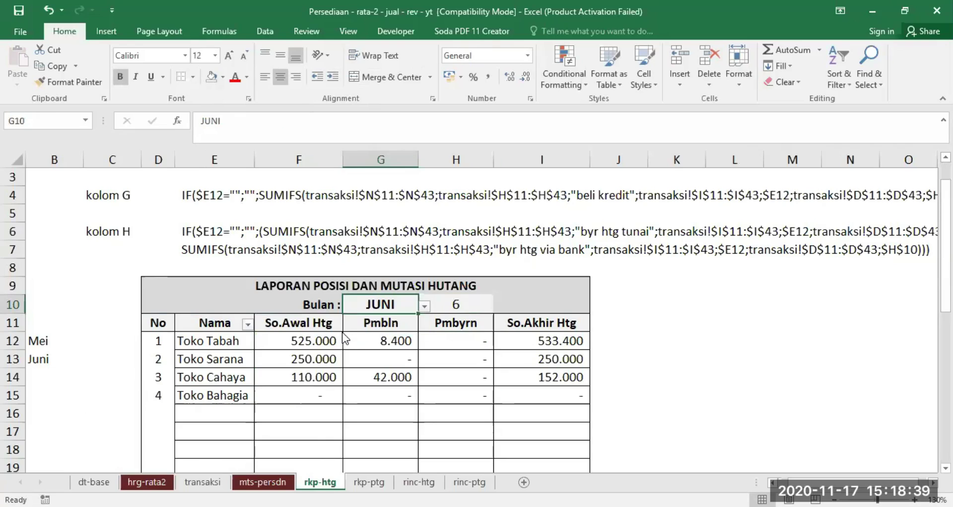
{"action": "left_click", "coordinate": [457, 305]}
{"action": "left_click", "coordinate": [392, 306]}
Review the month list in column B and the data validation source of month cell G10.
{"action": "left_click", "coordinate": [772, 483]}
{"action": "left_click_drag", "start_coordinate": [95, 337], "coordinate": [107, 376]}
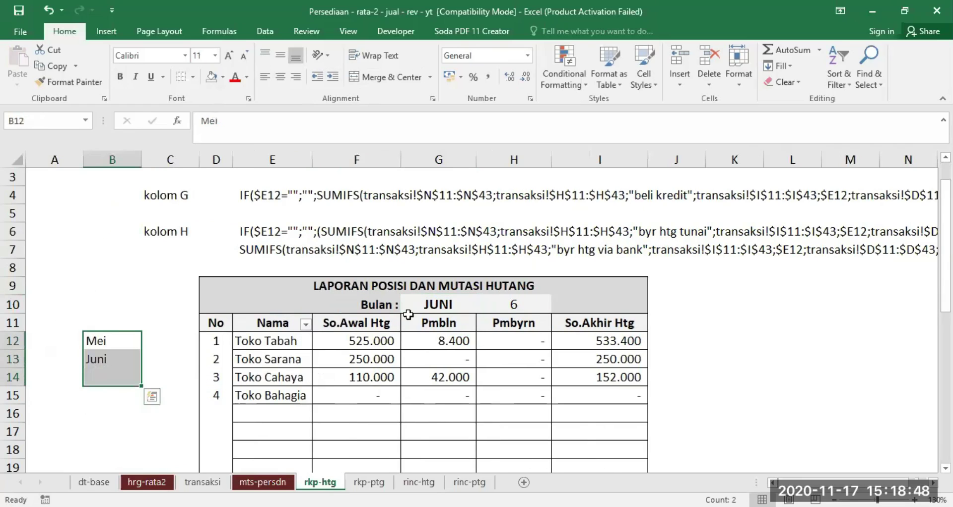
{"action": "left_click", "coordinate": [427, 306]}
{"action": "left_click", "coordinate": [265, 30]}
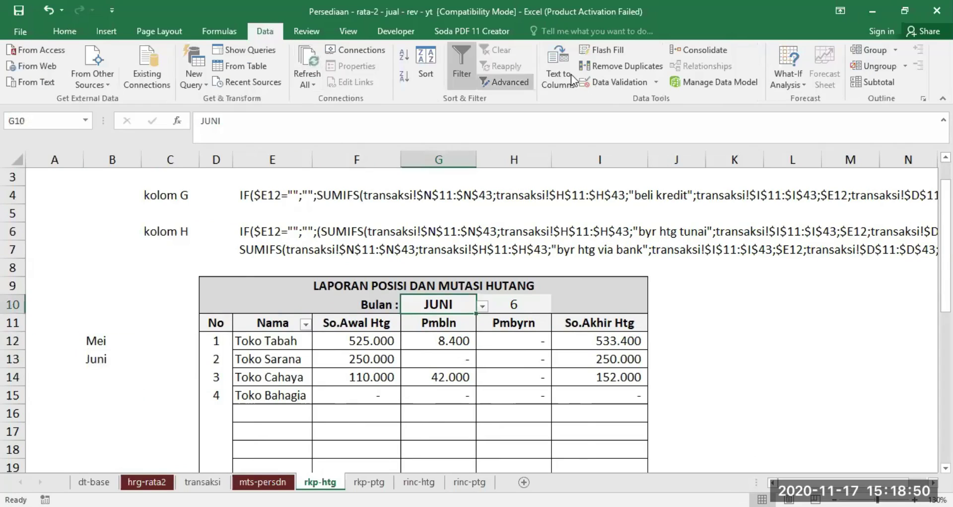
{"action": "left_click", "coordinate": [615, 82]}
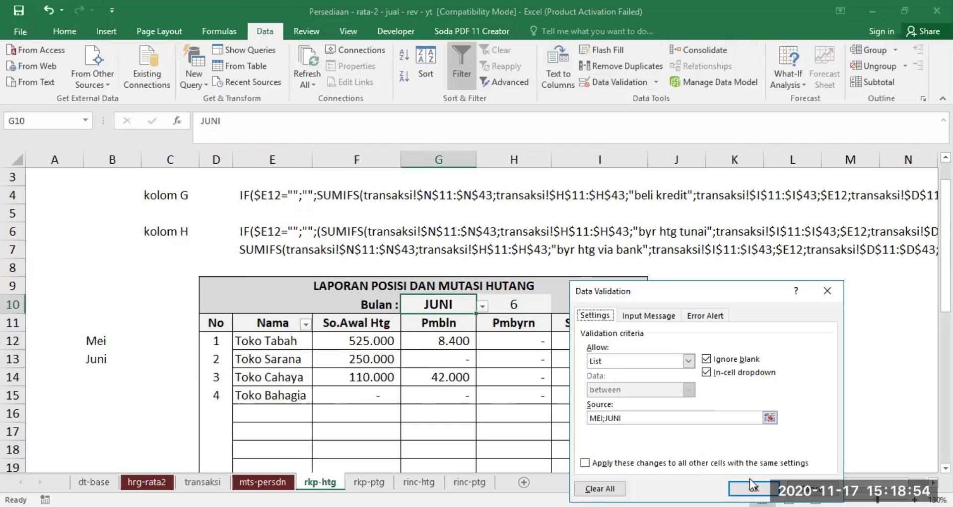
{"action": "key", "text": "Return"}
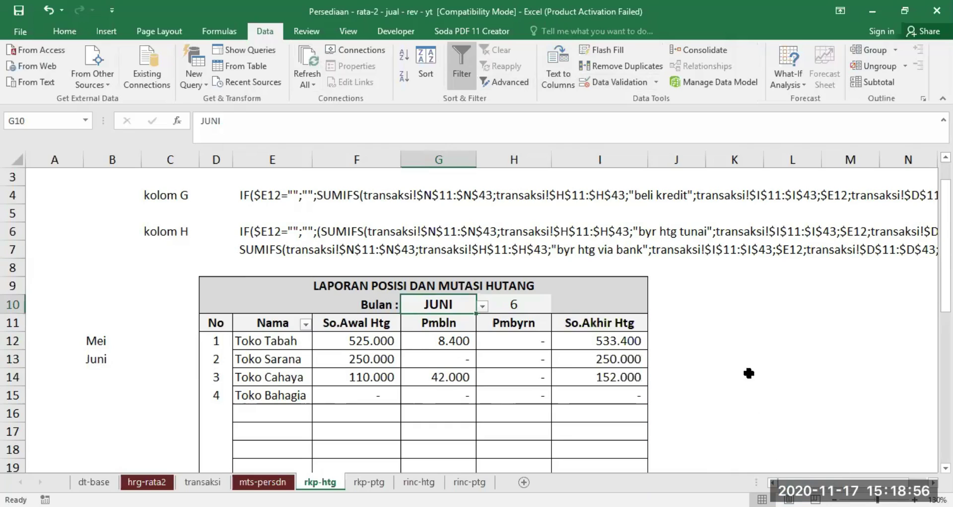
Examine the name formula in E12 and the supplier names in the daftar supplier table on dt-base.
{"action": "left_click", "coordinate": [850, 360]}
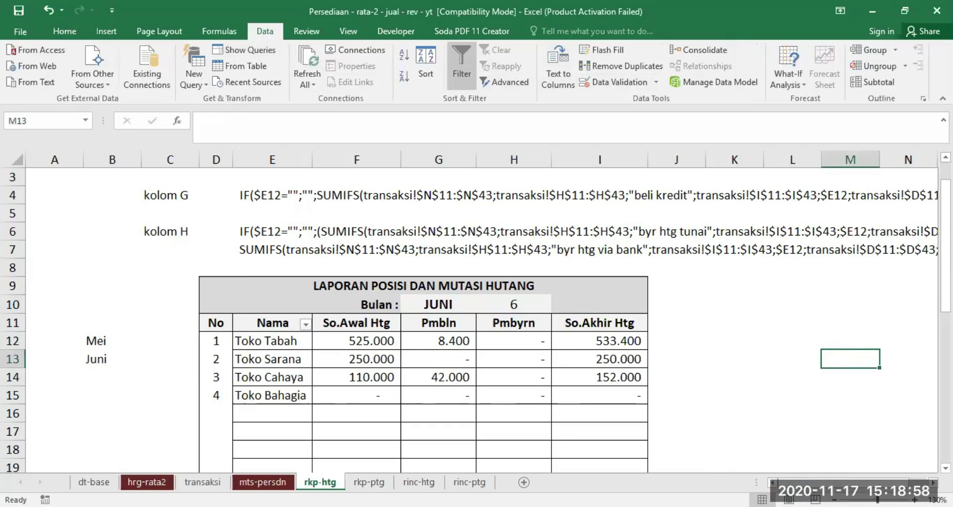
{"action": "scroll", "coordinate": [476, 318], "scroll_direction": "right", "scroll_amount": 1}
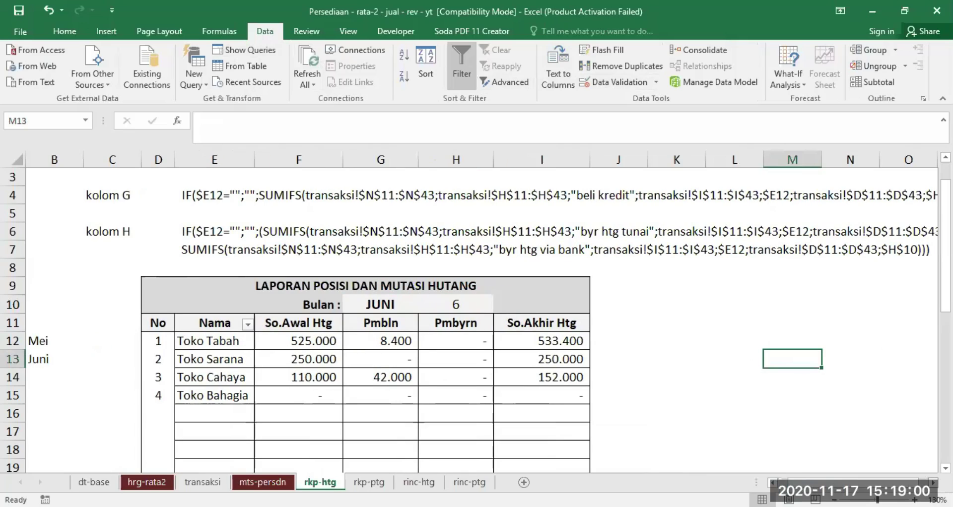
{"action": "scroll", "coordinate": [476, 318], "scroll_direction": "right", "scroll_amount": 1}
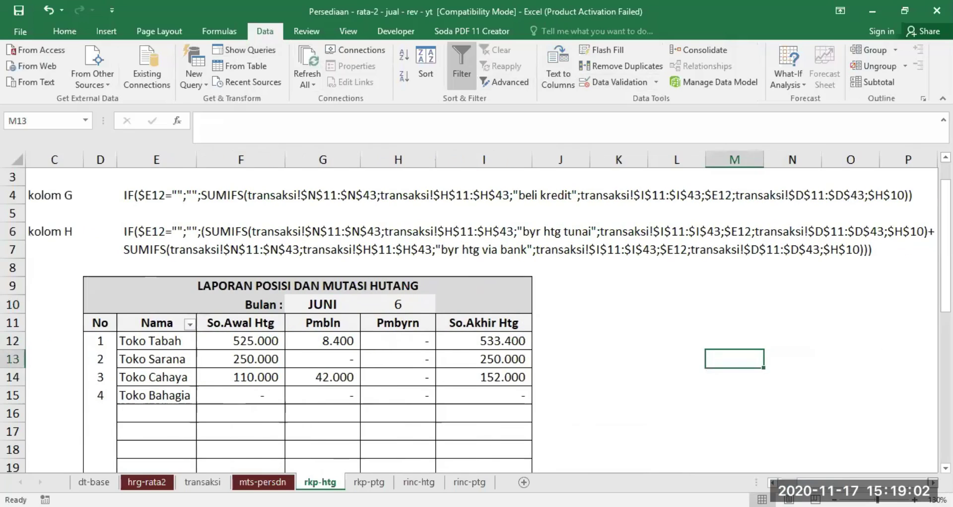
{"action": "scroll", "coordinate": [476, 323], "scroll_direction": "up", "scroll_amount": 1}
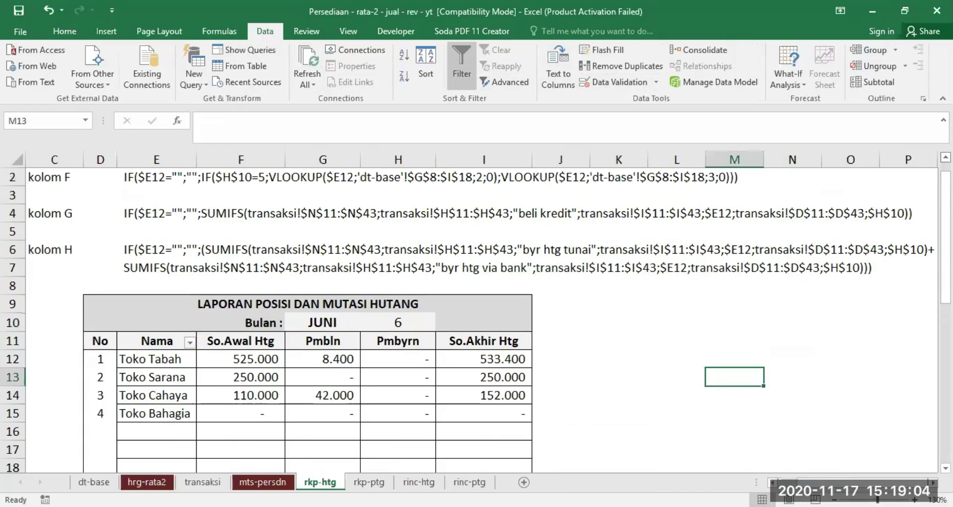
{"action": "left_click", "coordinate": [155, 358]}
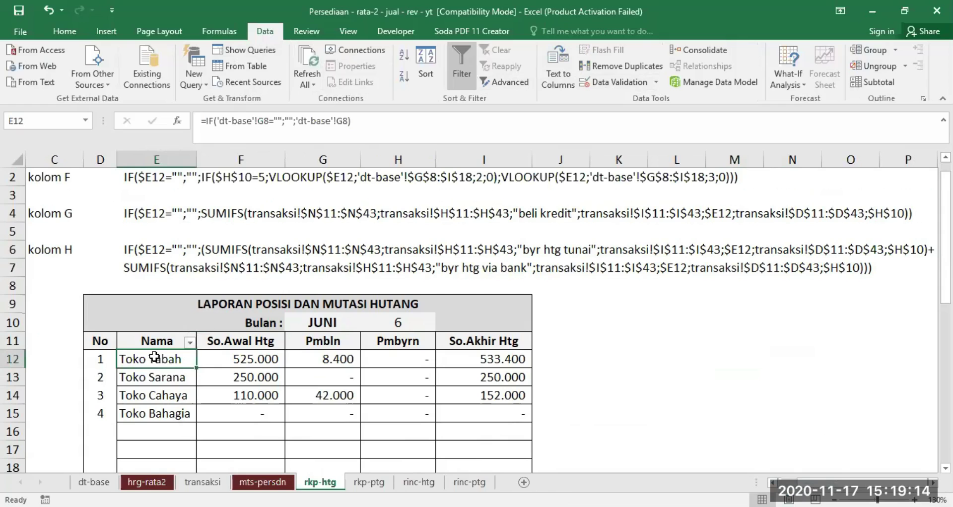
{"action": "left_click", "coordinate": [94, 482]}
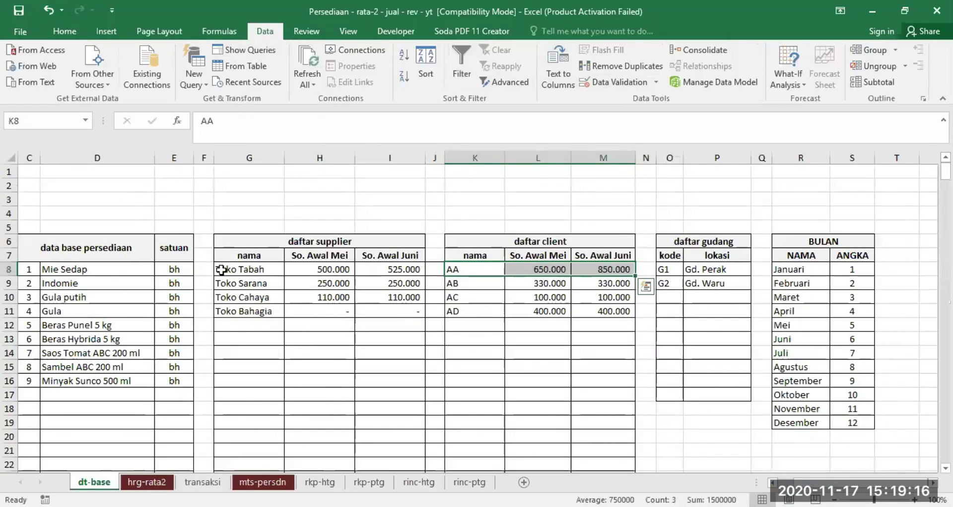
{"action": "left_click_drag", "start_coordinate": [222, 270], "coordinate": [246, 354]}
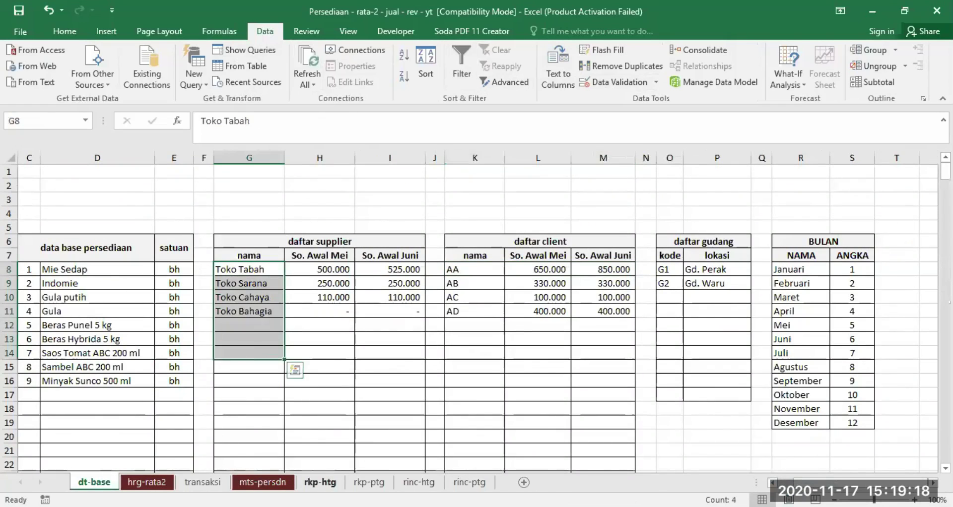
{"action": "left_click", "coordinate": [320, 482]}
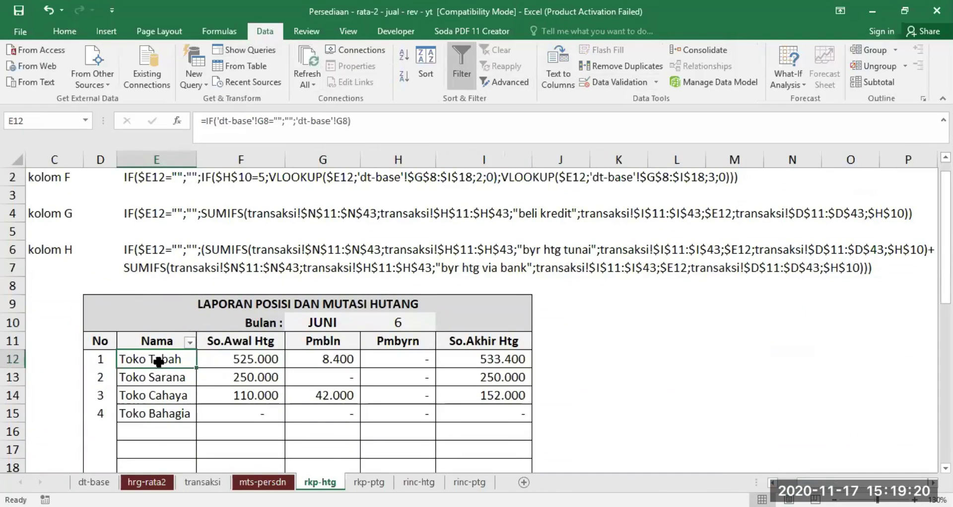
Enter =IF('dt-base'!G8="";"";'dt-base'!G8) in E12 on rkp-htg and fill it down the Nama column.
{"action": "type", "text": "="}
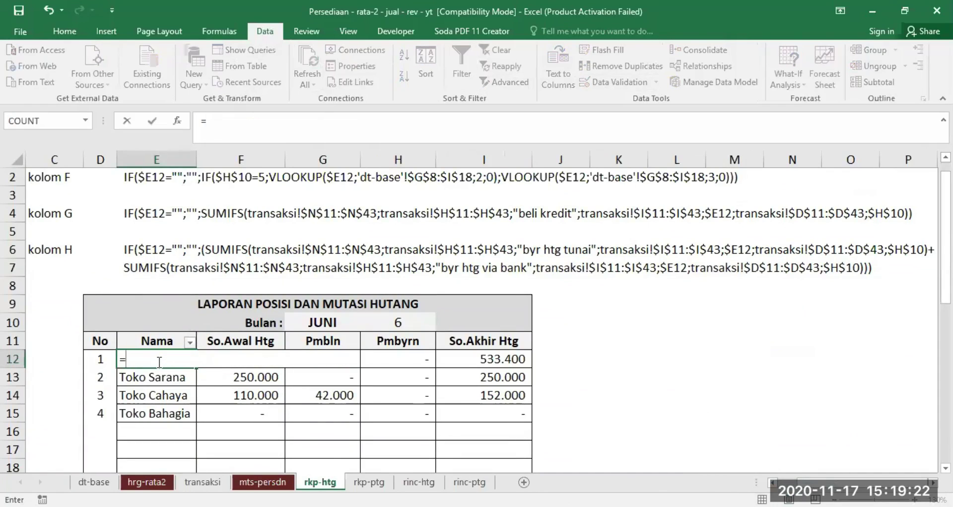
{"action": "type", "text": "IF("}
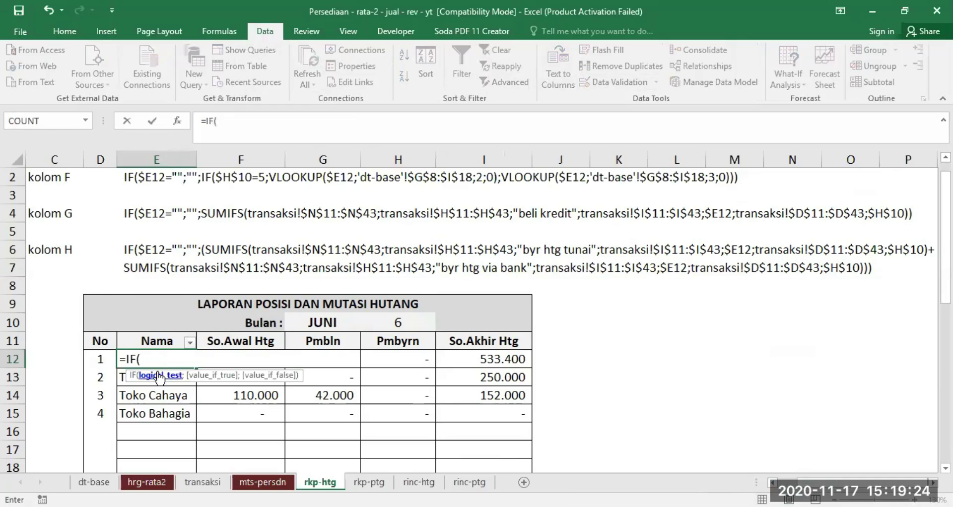
{"action": "left_click", "coordinate": [94, 482]}
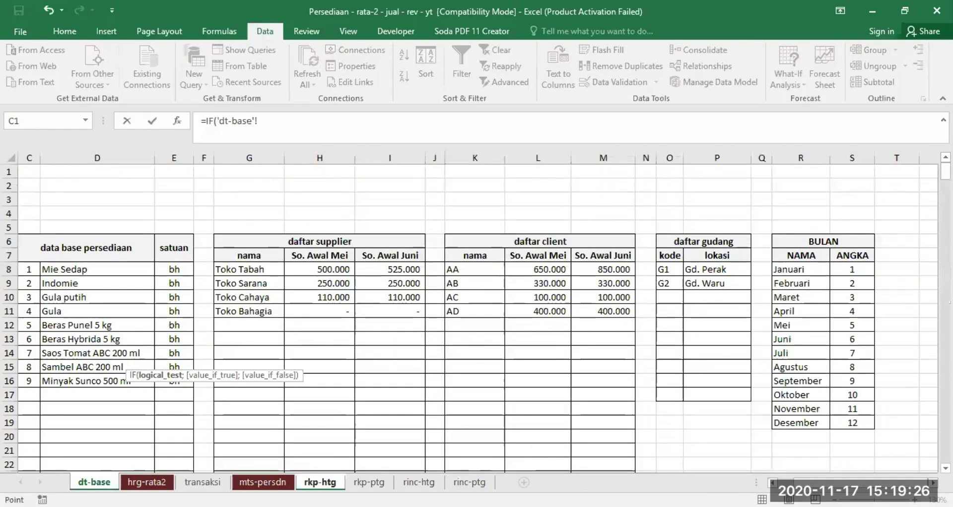
{"action": "left_click", "coordinate": [246, 269]}
{"action": "left_click", "coordinate": [272, 121]}
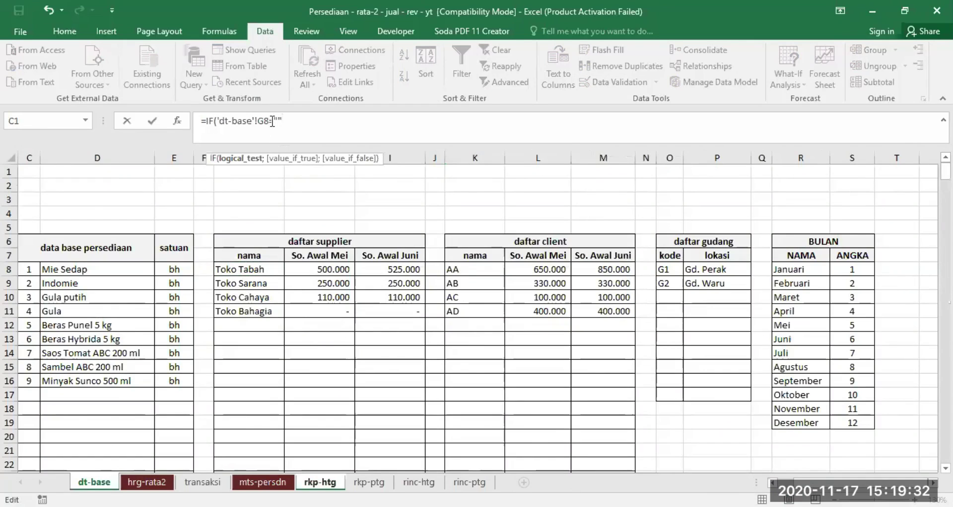
{"action": "type", "text": "=\"\";\""}
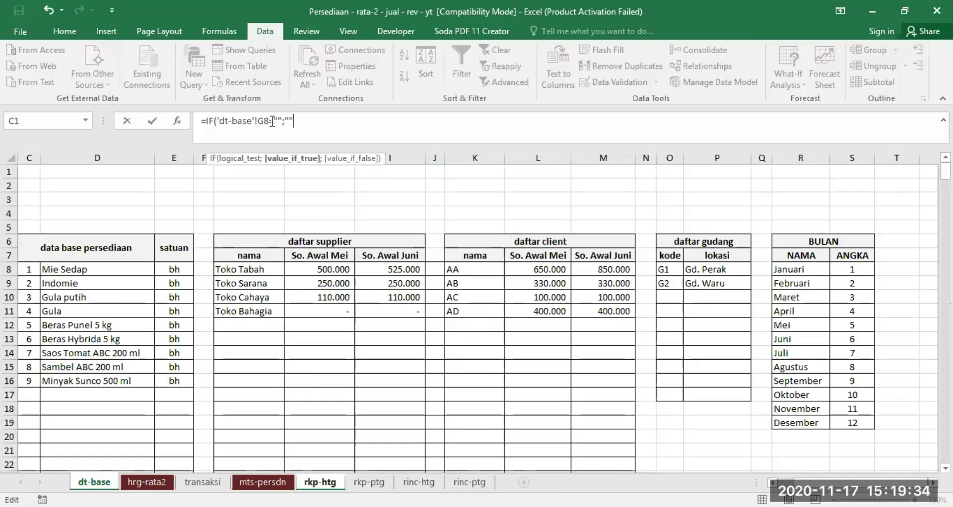
{"action": "type", "text": "\";"}
{"action": "left_click", "coordinate": [246, 269]}
{"action": "key", "text": "Return"}
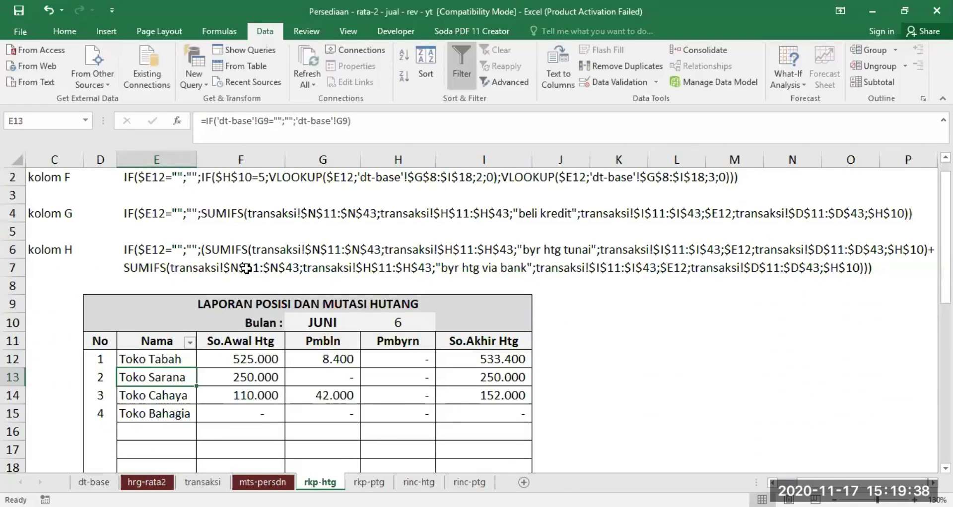
{"action": "left_click", "coordinate": [154, 356]}
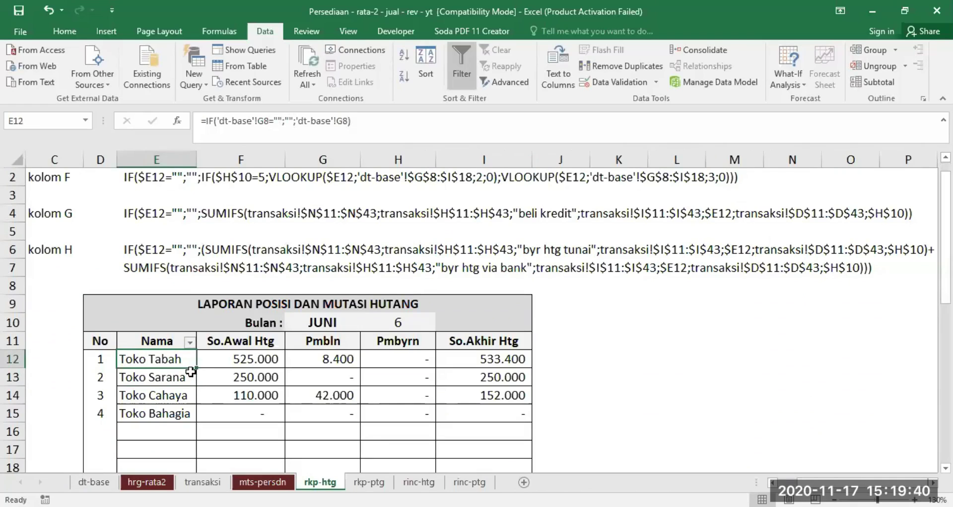
{"action": "double_click", "coordinate": [197, 366]}
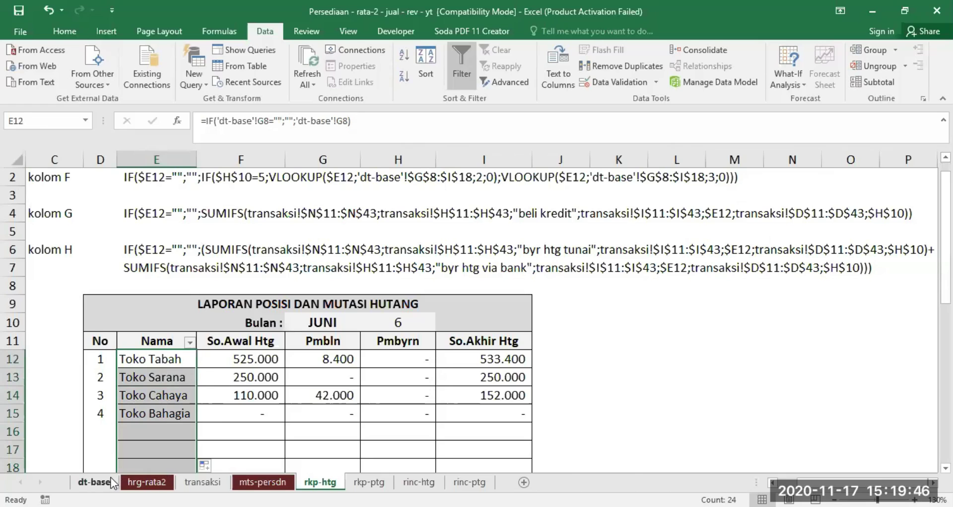
Enter the test supplier ddcd in G12 on dt-base and check row 16 of the Nama column on rkp-htg.
{"action": "left_click", "coordinate": [94, 482]}
{"action": "left_click", "coordinate": [248, 323]}
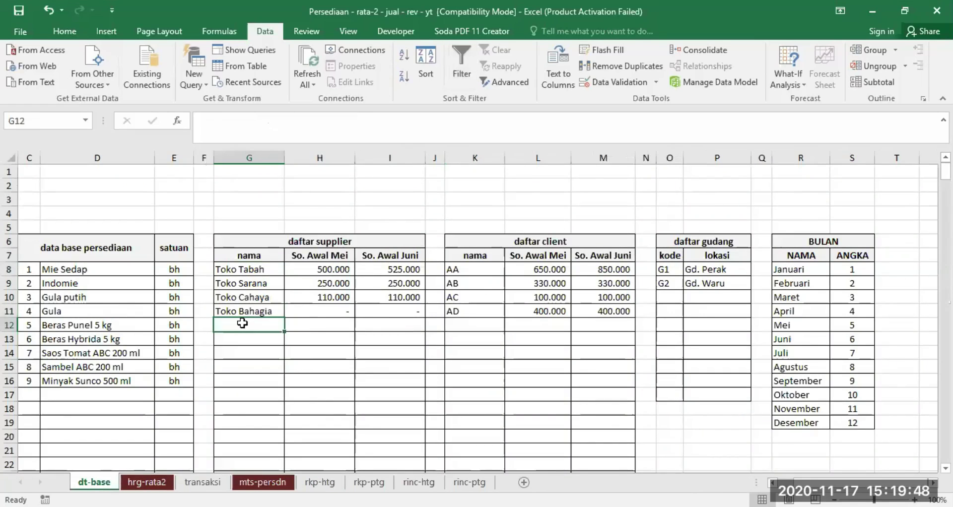
{"action": "type", "text": "ddcd"}
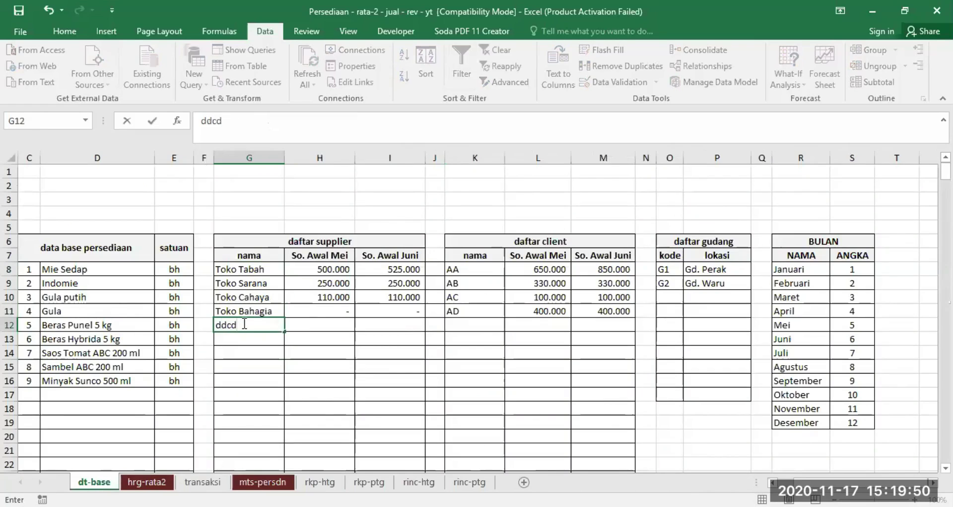
{"action": "key", "text": "Return"}
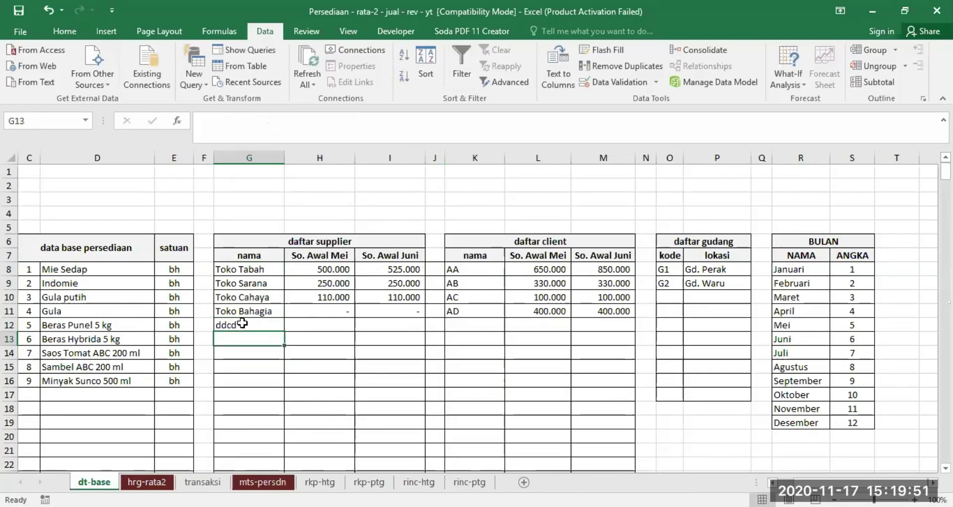
{"action": "left_click", "coordinate": [312, 484]}
{"action": "left_click", "coordinate": [153, 434]}
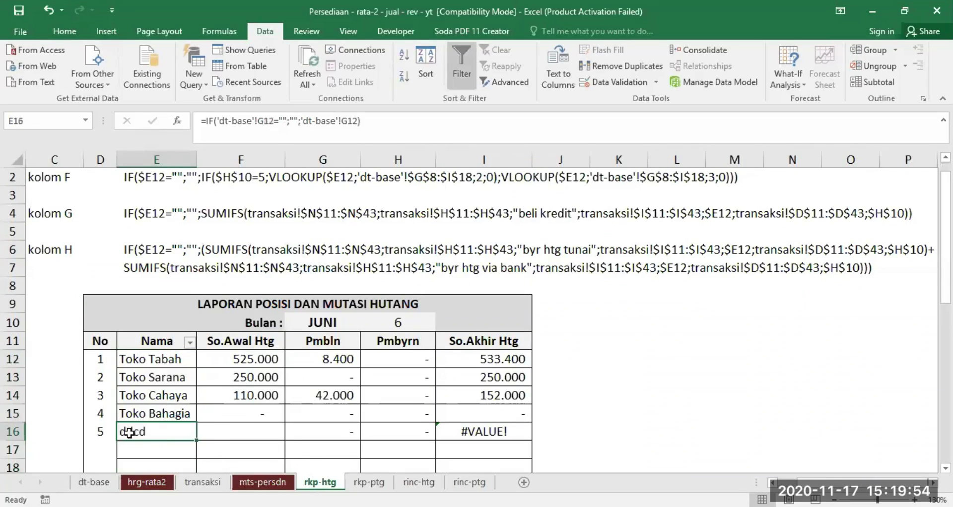
Undo the test supplier entry on dt-base and return to the rkp-htg sheet.
{"action": "left_click", "coordinate": [48, 10]}
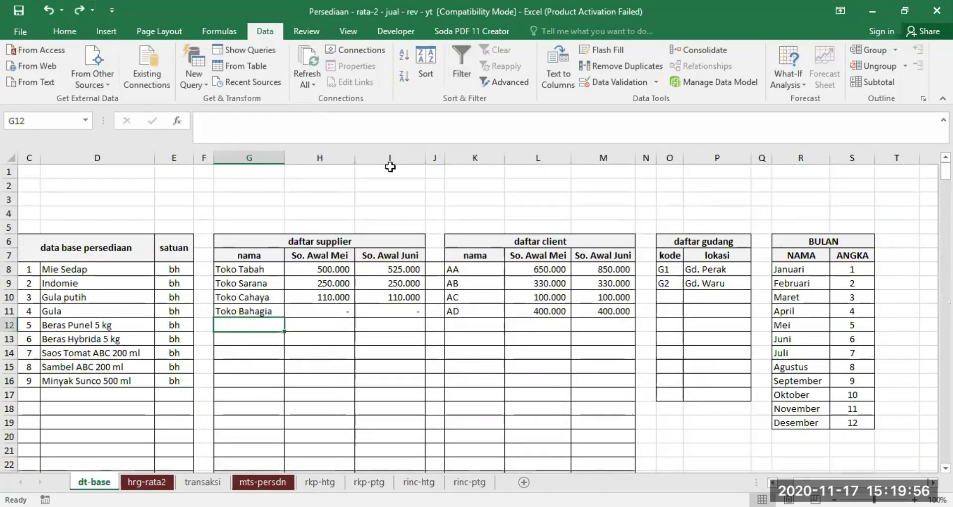
{"action": "left_click", "coordinate": [320, 483]}
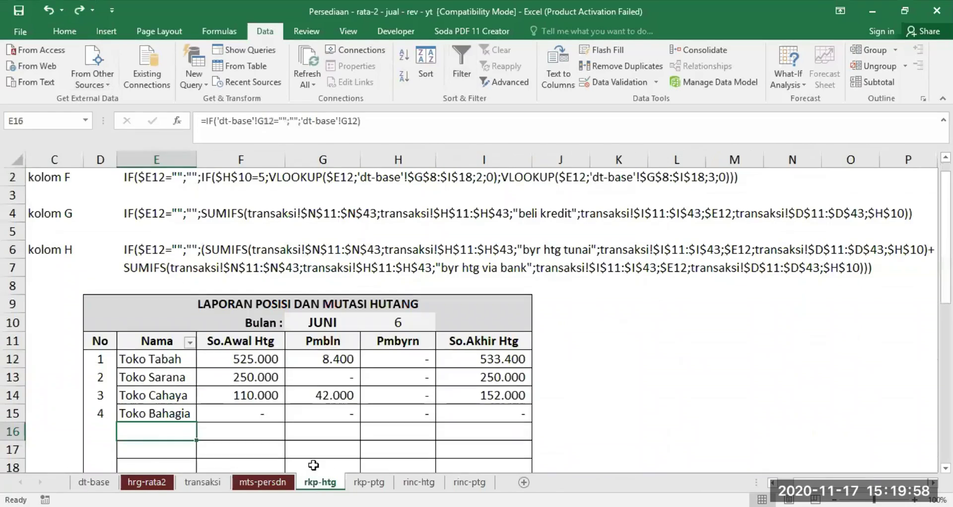
Set the report month in G10 on rkp-htg to MEI.
{"action": "left_click", "coordinate": [240, 362]}
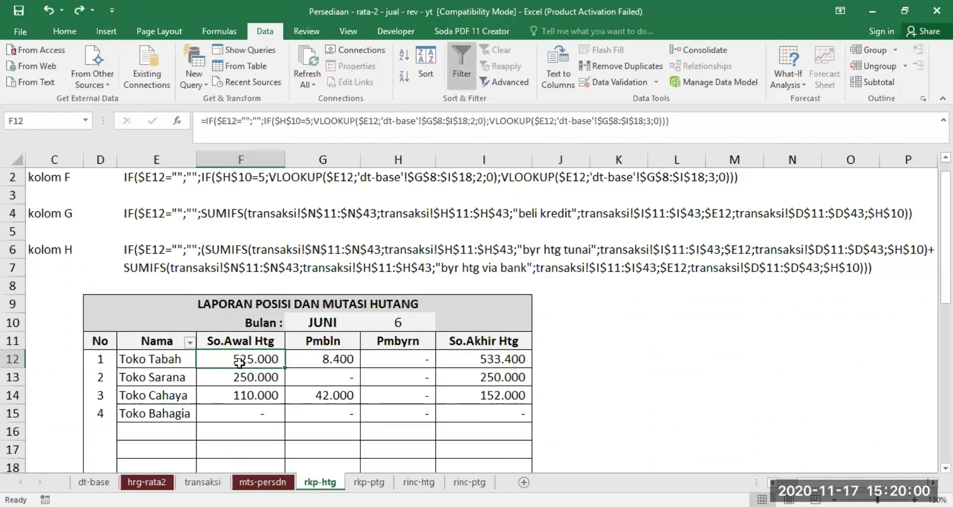
{"action": "left_click", "coordinate": [945, 158]}
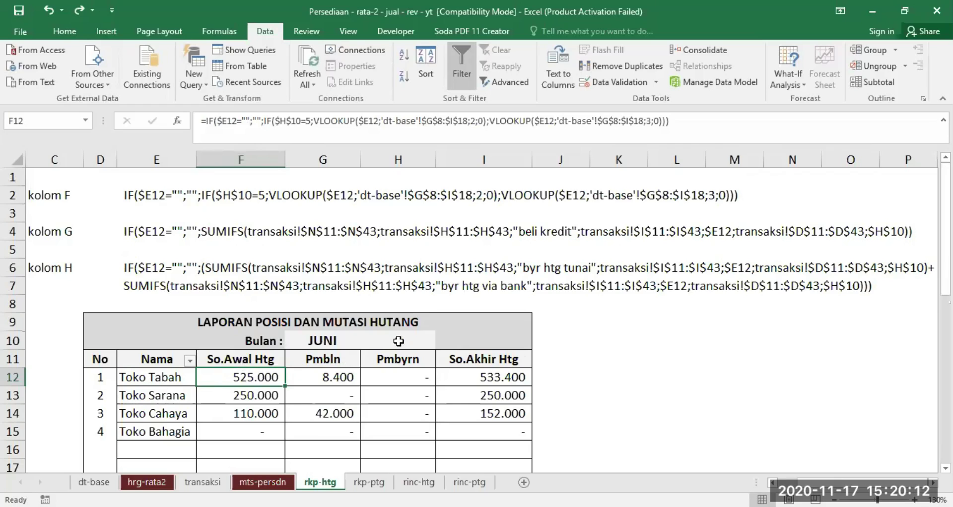
{"action": "left_click", "coordinate": [342, 341]}
{"action": "left_click", "coordinate": [366, 343]}
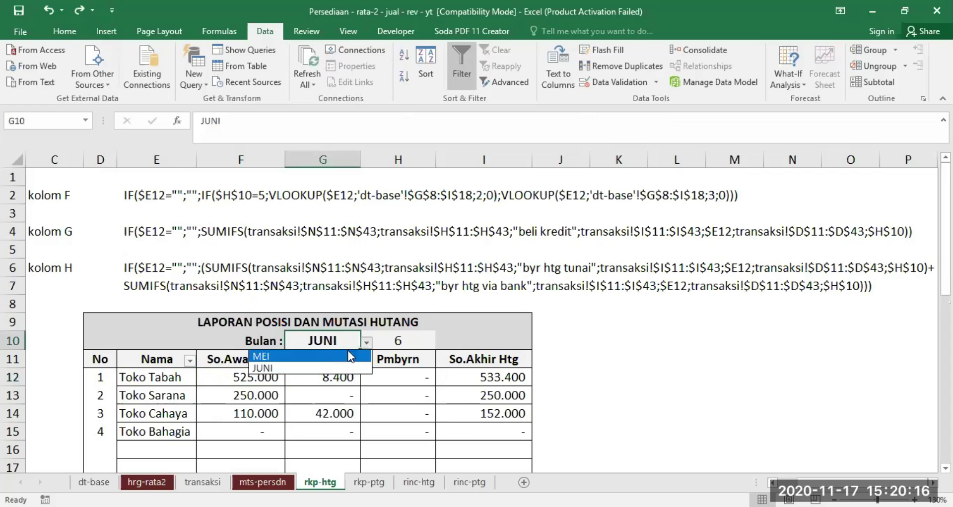
{"action": "left_click", "coordinate": [299, 358]}
Format the month number in H10 with a red, bold font.
{"action": "left_click", "coordinate": [388, 343]}
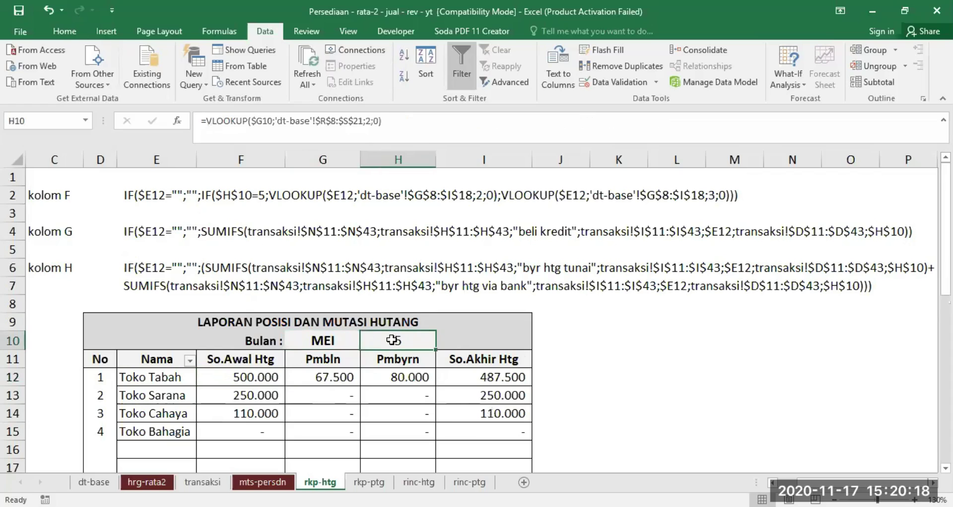
{"action": "left_click", "coordinate": [58, 31]}
{"action": "left_click", "coordinate": [235, 76]}
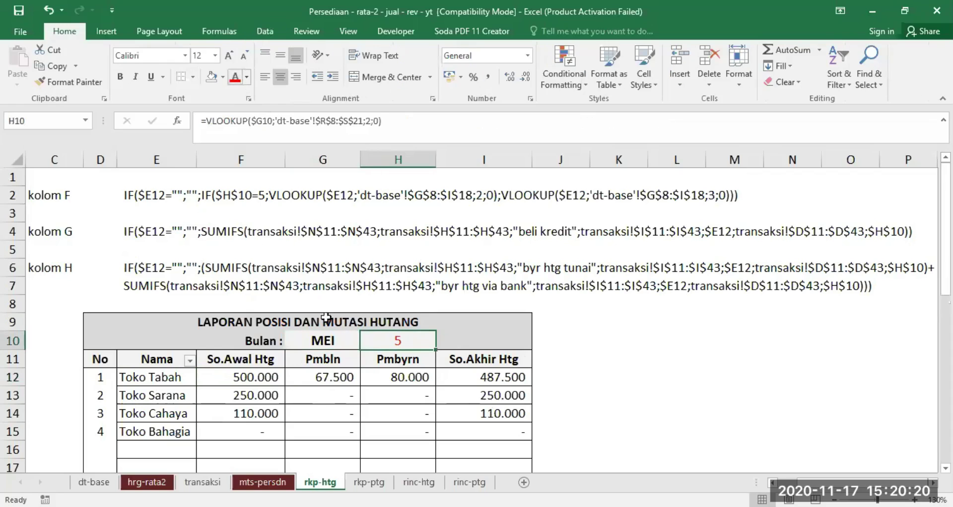
{"action": "left_click", "coordinate": [120, 77]}
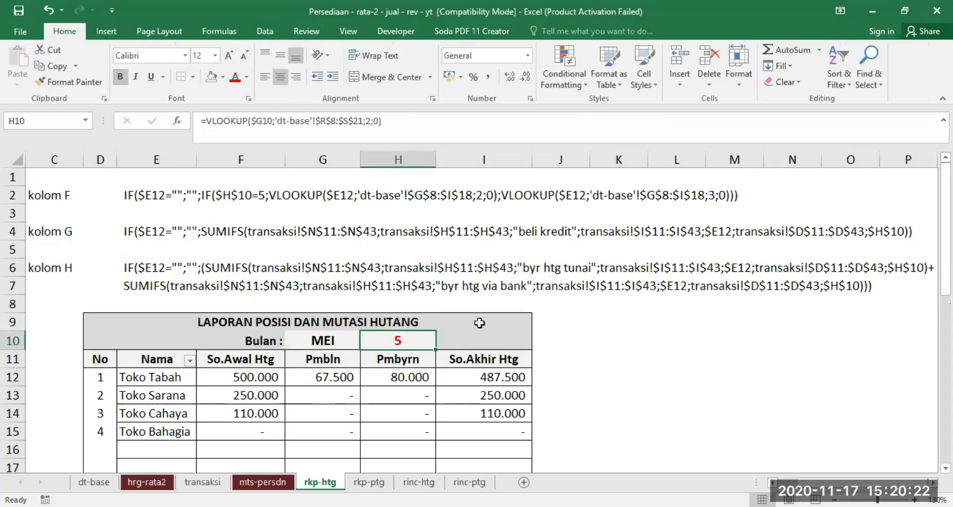
{"action": "left_click", "coordinate": [676, 373]}
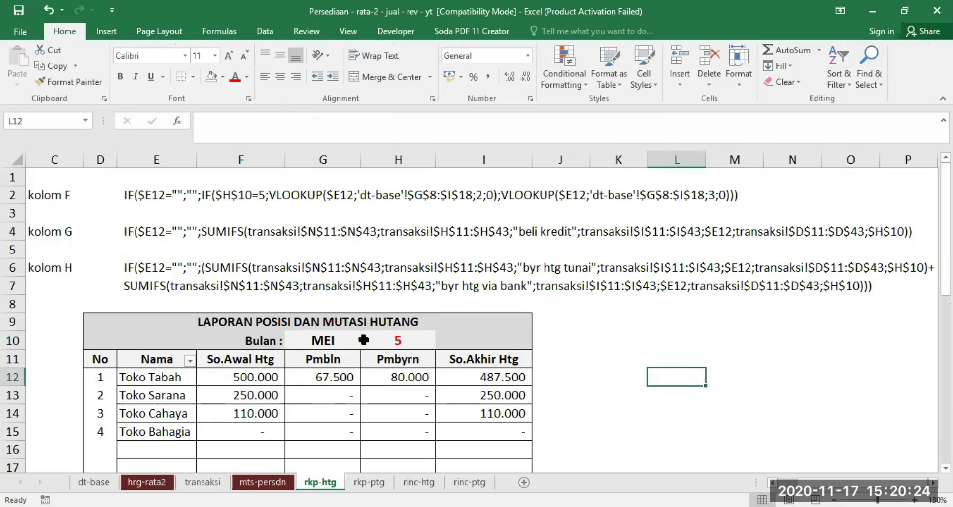
Examine the So.Awal Htg formula in F12, including its blank-name test, month test on H10 and VLOOKUP source, without keeping any edits.
{"action": "left_click", "coordinate": [326, 340]}
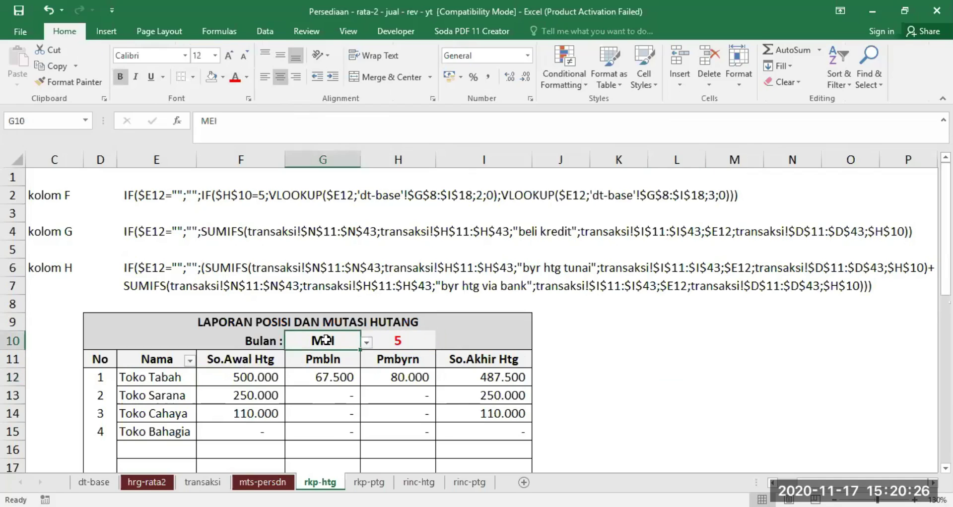
{"action": "left_click", "coordinate": [396, 342]}
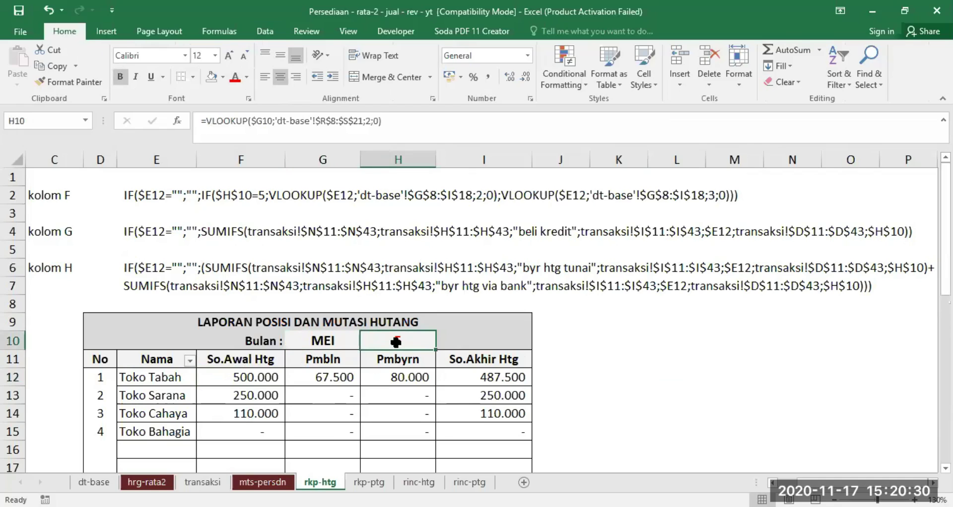
{"action": "left_click", "coordinate": [247, 376]}
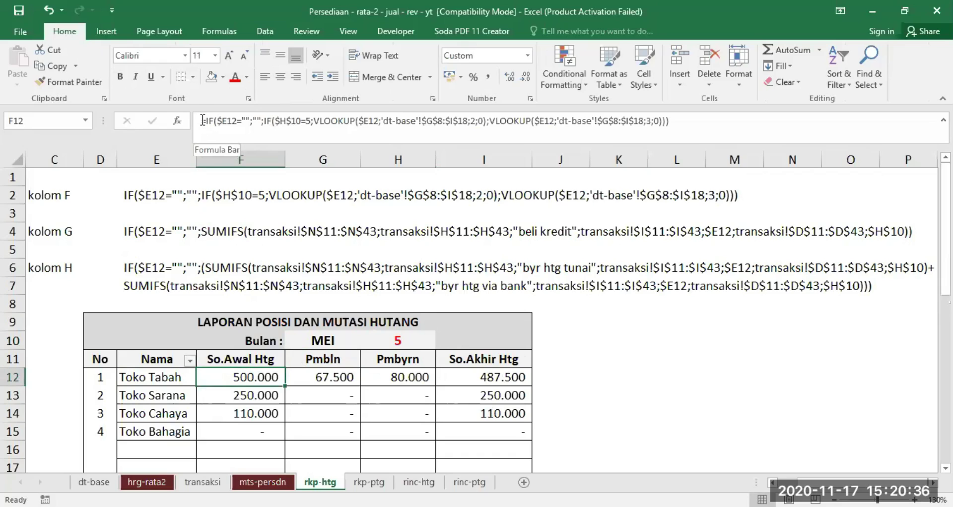
{"action": "left_click_drag", "start_coordinate": [202, 120], "coordinate": [263, 121]}
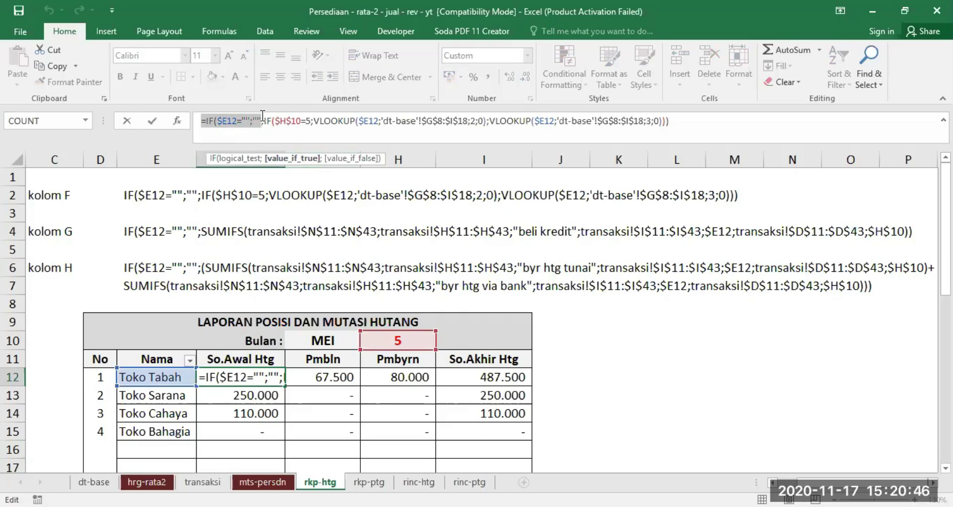
{"action": "left_click_drag", "start_coordinate": [265, 121], "coordinate": [299, 122]}
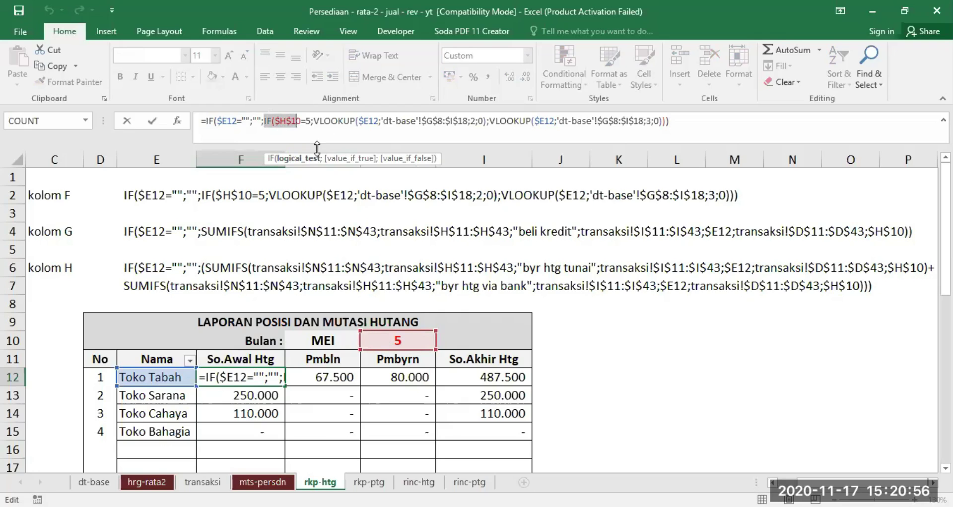
{"action": "left_click", "coordinate": [265, 122]}
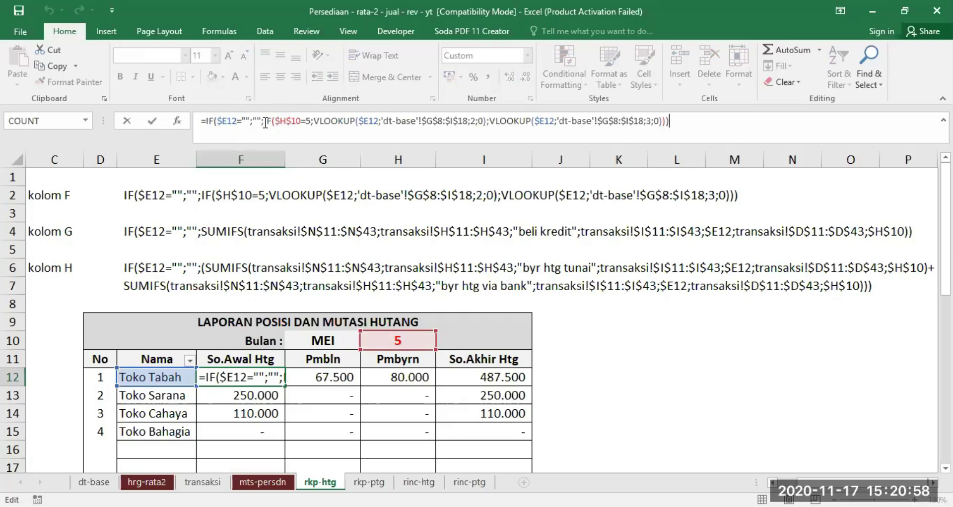
{"action": "left_click_drag", "start_coordinate": [266, 121], "coordinate": [356, 123]}
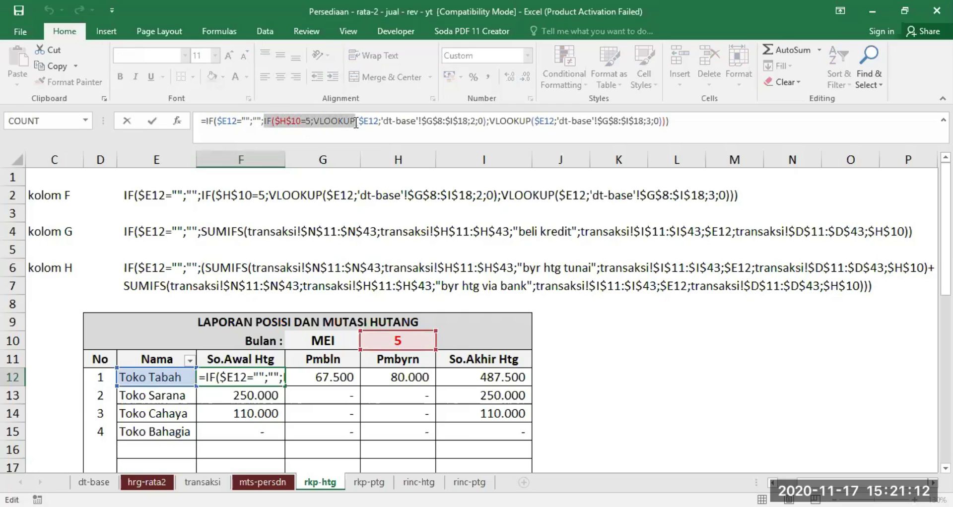
{"action": "left_click_drag", "start_coordinate": [356, 123], "coordinate": [380, 123]}
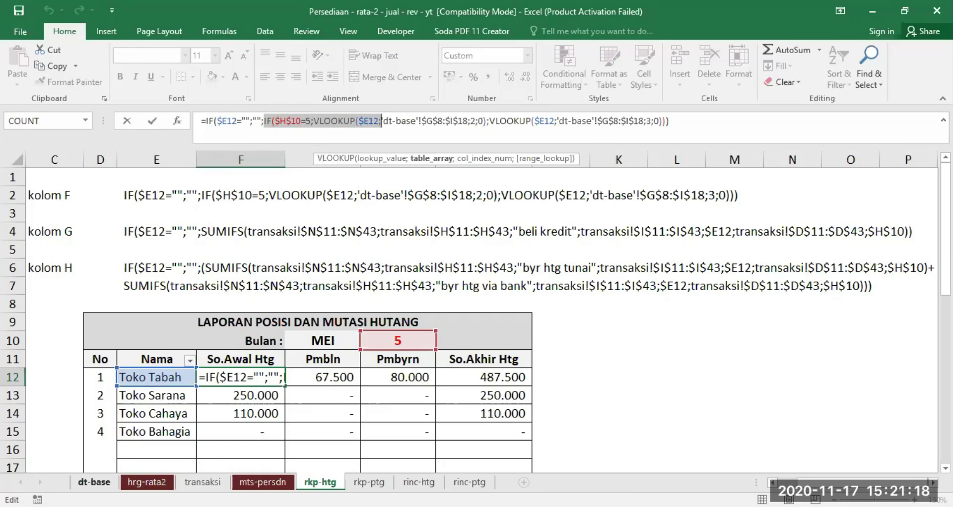
{"action": "left_click", "coordinate": [94, 482]}
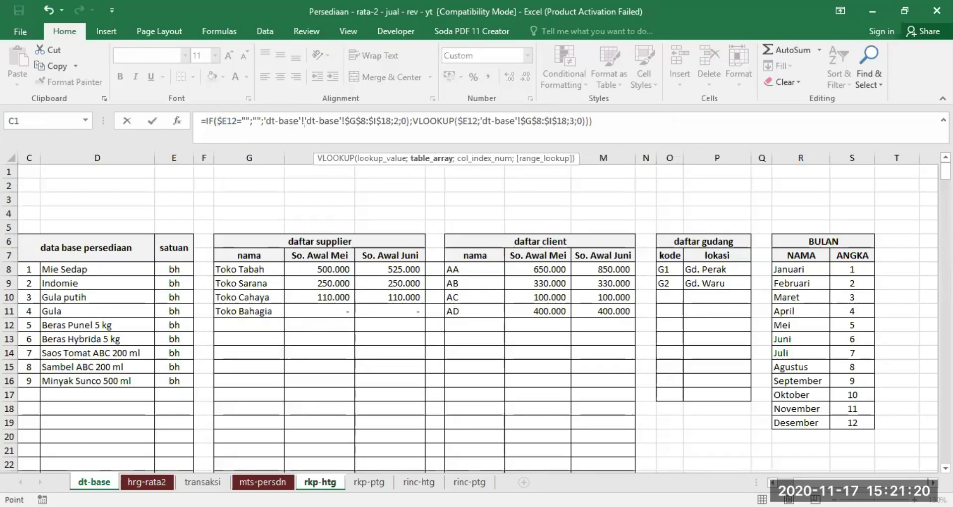
{"action": "left_click_drag", "start_coordinate": [224, 271], "coordinate": [396, 279]}
{"action": "key", "text": "Escape"}
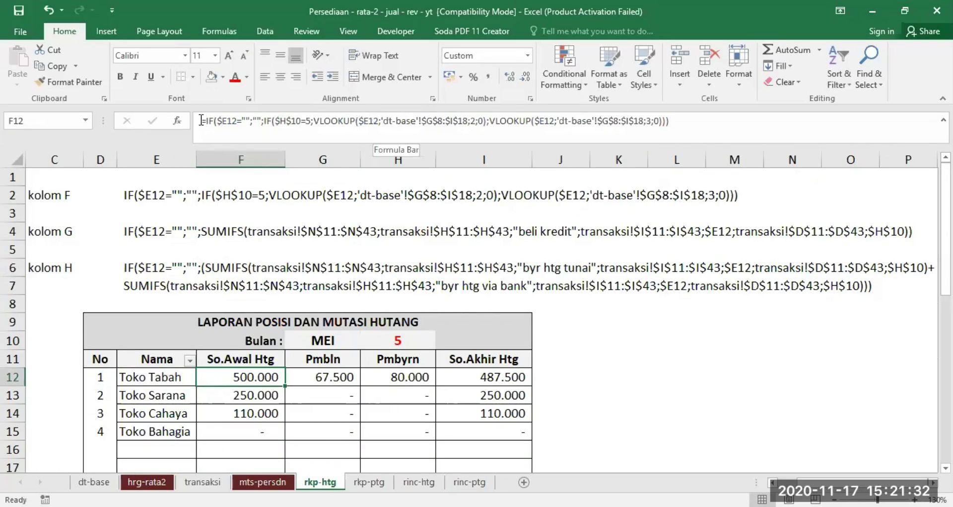
Examine the table range, column index and match argument of the first VLOOKUP in F12, leaving the formula unedited.
{"action": "left_click_drag", "start_coordinate": [201, 121], "coordinate": [464, 123]}
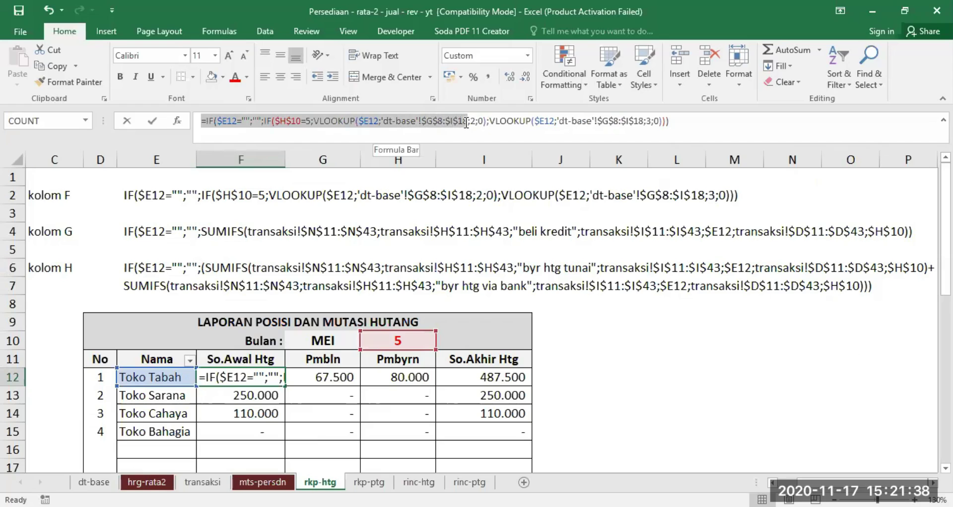
{"action": "left_click_drag", "start_coordinate": [466, 123], "coordinate": [476, 122]}
{"action": "left_click_drag", "start_coordinate": [478, 122], "coordinate": [486, 122]}
{"action": "key", "text": "Escape"}
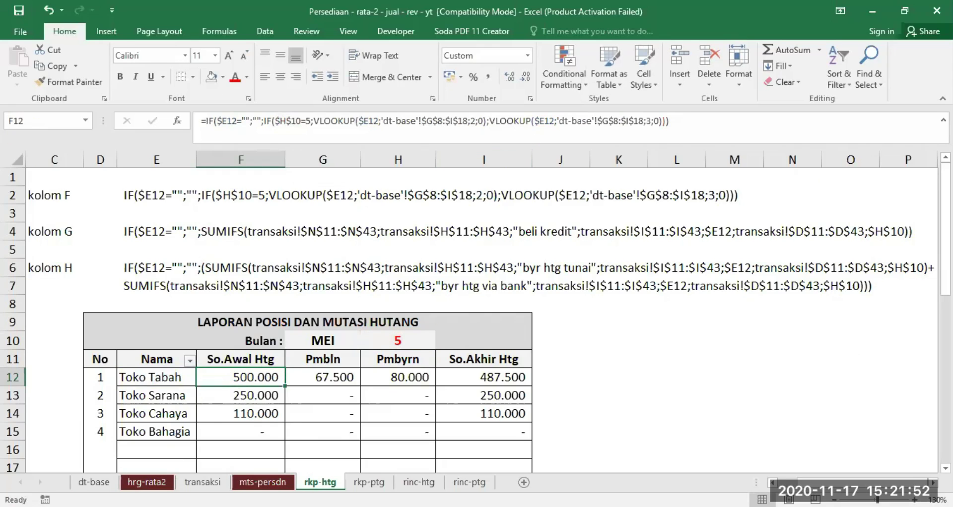
Review the name and opening balance columns G8:I8 of the daftar supplier table on dt-base, and return to rkp-htg.
{"action": "left_click", "coordinate": [94, 482]}
{"action": "scroll", "coordinate": [451, 323], "scroll_direction": "up", "scroll_amount": 8}
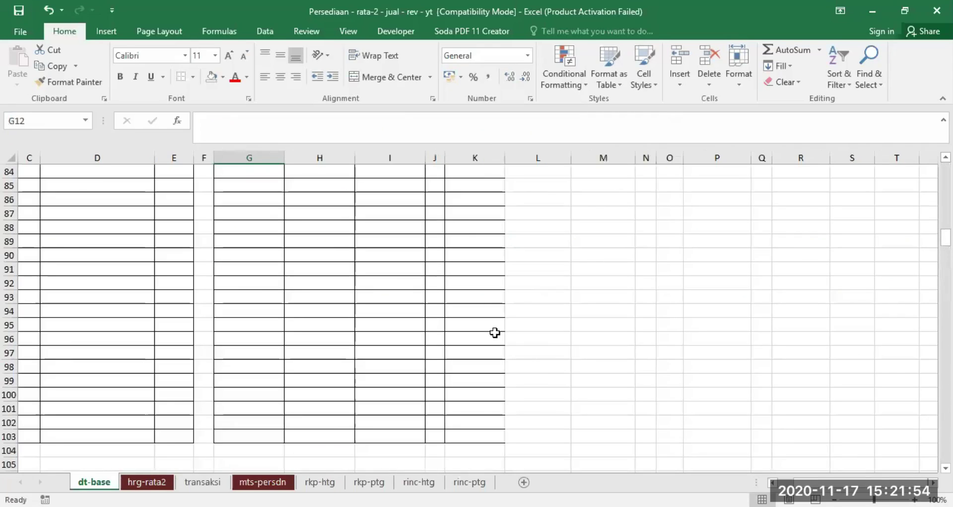
{"action": "scroll", "coordinate": [495, 333], "scroll_direction": "up", "scroll_amount": 20}
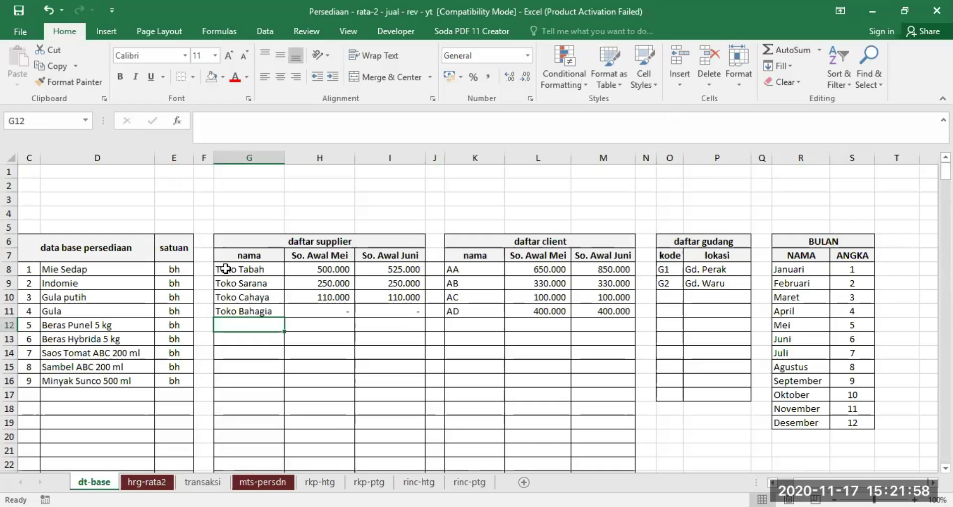
{"action": "left_click", "coordinate": [227, 269]}
{"action": "left_click_drag", "start_coordinate": [230, 270], "coordinate": [381, 273]}
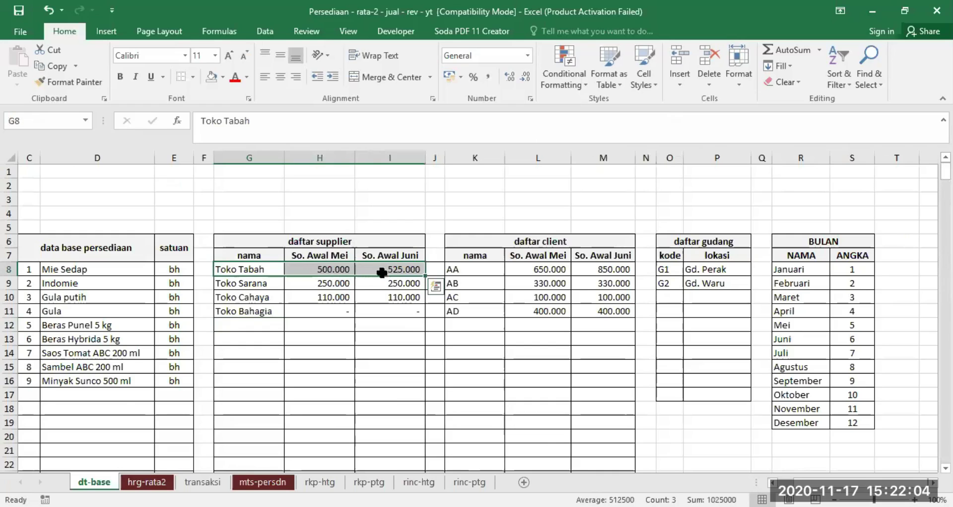
{"action": "left_click", "coordinate": [368, 482]}
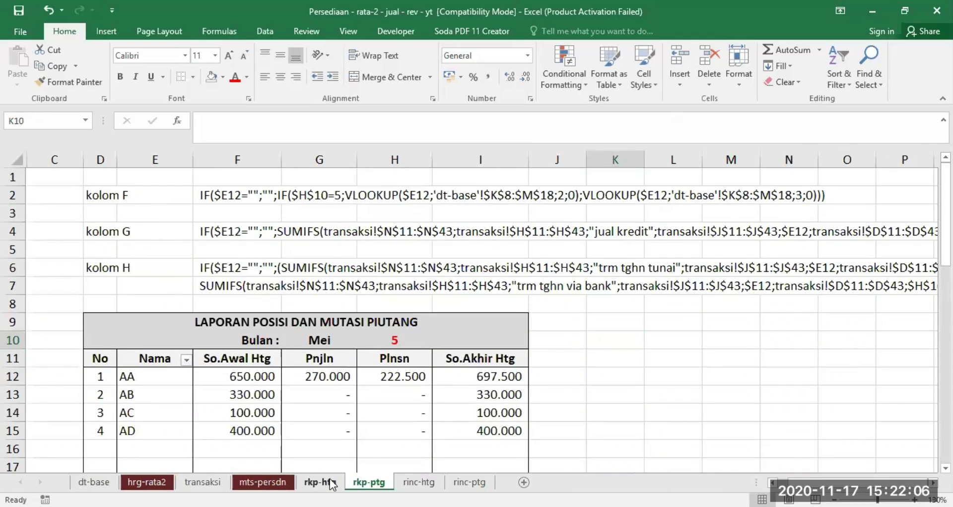
{"action": "left_click", "coordinate": [320, 482]}
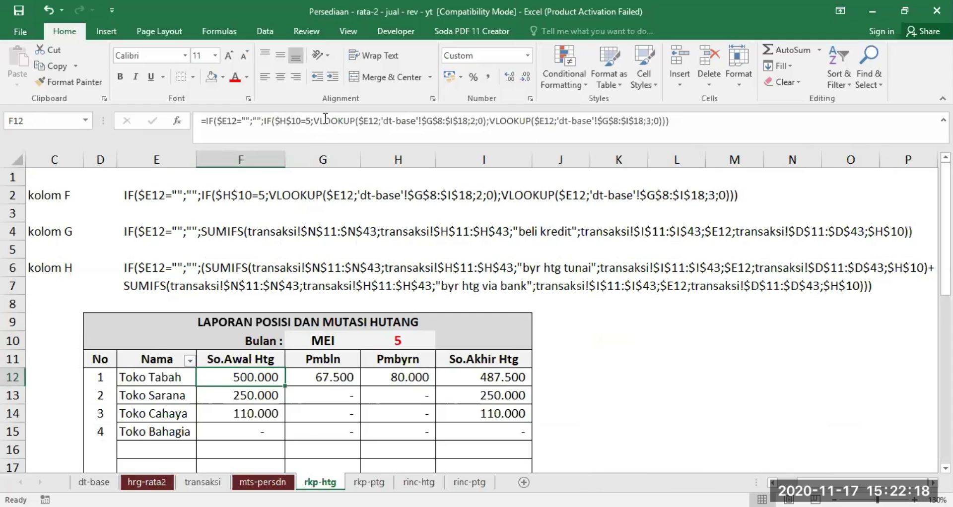
Compare the true and false VLOOKUP branches of the month test in F12, leaving the formula unedited.
{"action": "left_click_drag", "start_coordinate": [314, 121], "coordinate": [486, 123]}
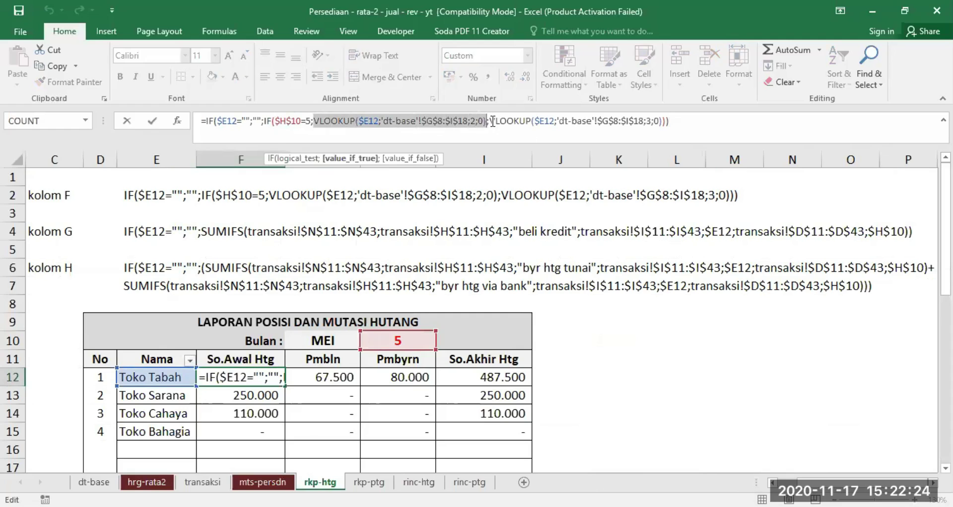
{"action": "left_click", "coordinate": [492, 121]}
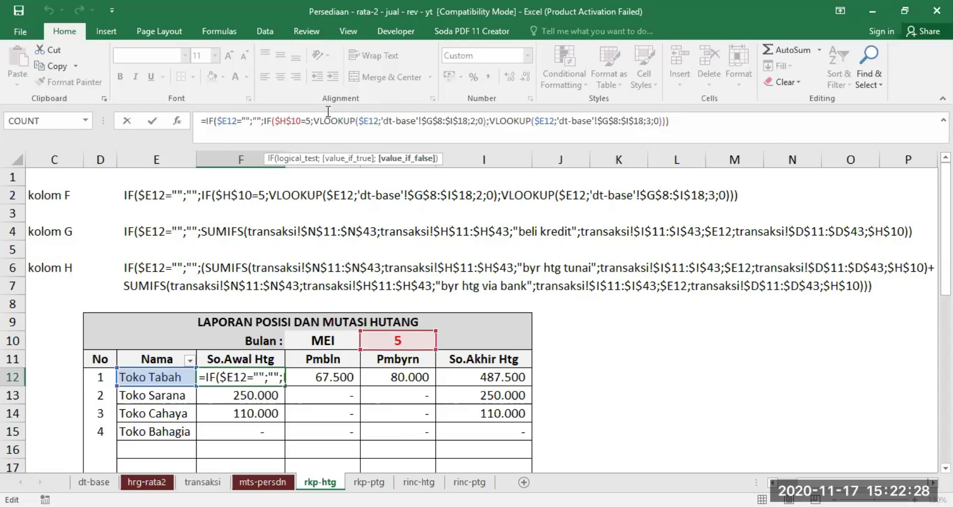
{"action": "left_click_drag", "start_coordinate": [265, 122], "coordinate": [483, 116]}
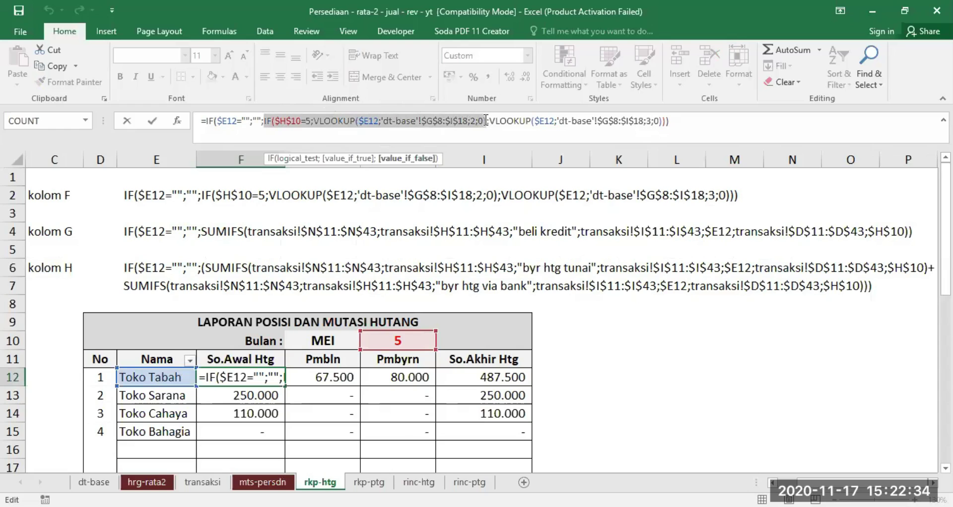
{"action": "left_click_drag", "start_coordinate": [489, 120], "coordinate": [665, 120]}
{"action": "key", "text": "Escape"}
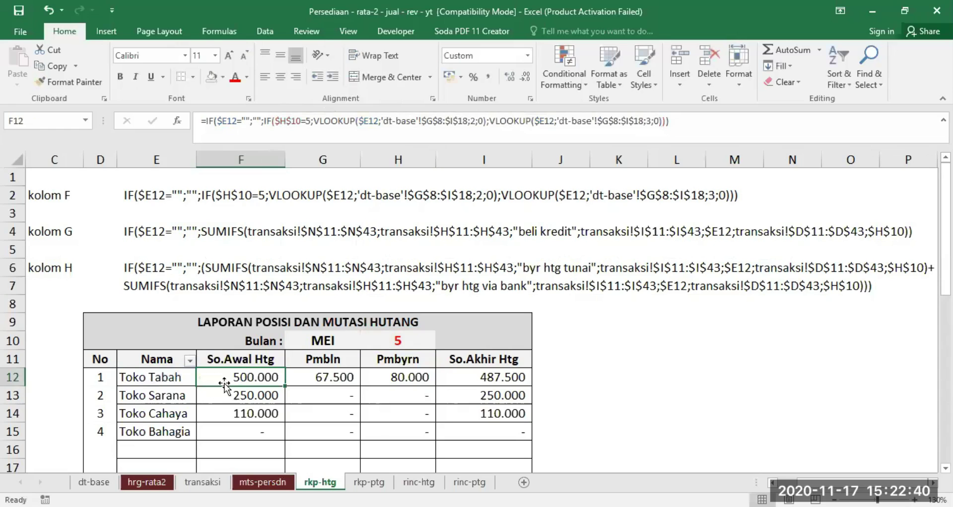
Examine the Pmbln formula in G12 together with the supplier name in E12 and the month number in H10 it refers to.
{"action": "left_click", "coordinate": [327, 376]}
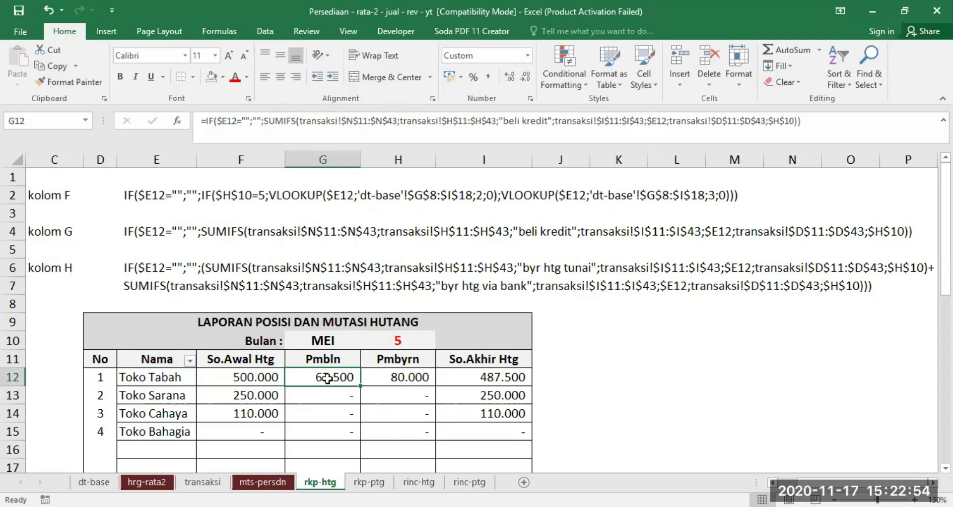
{"action": "left_click", "coordinate": [172, 378]}
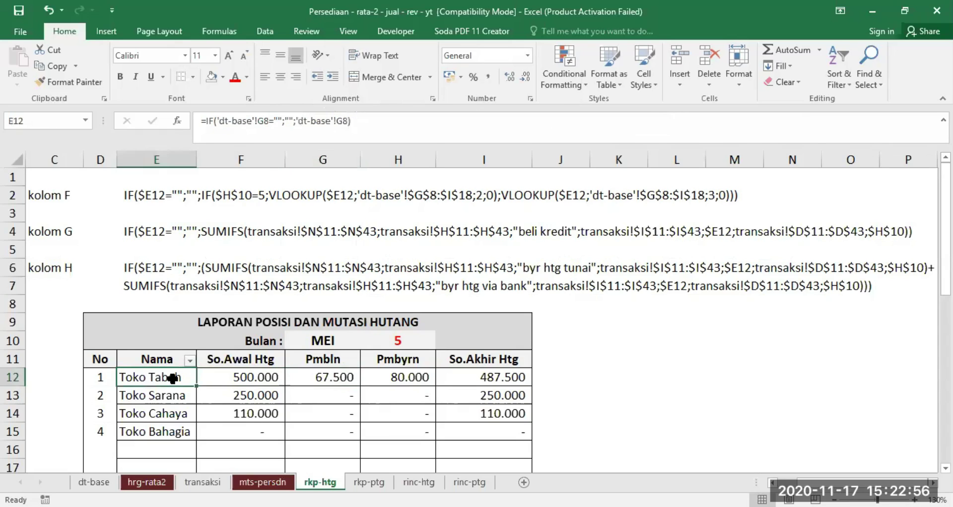
{"action": "left_click", "coordinate": [401, 341]}
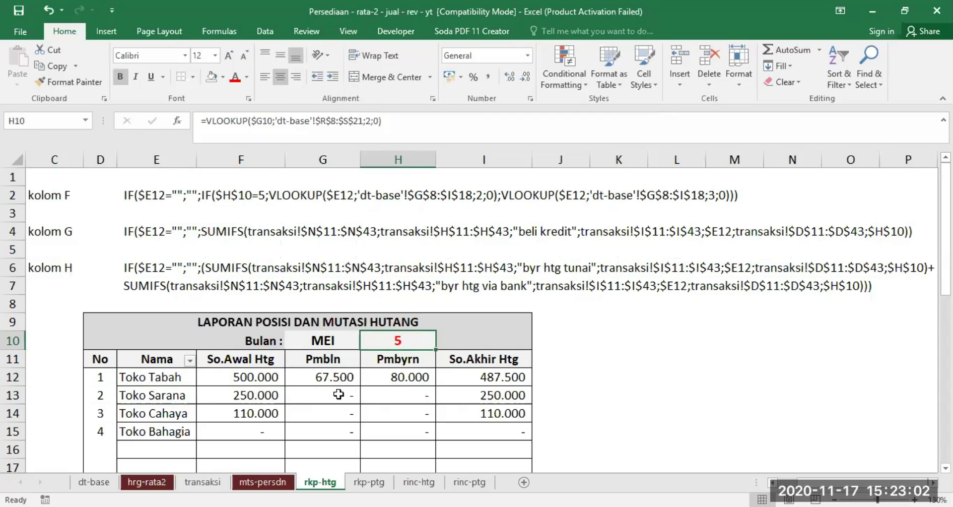
{"action": "left_click", "coordinate": [319, 376]}
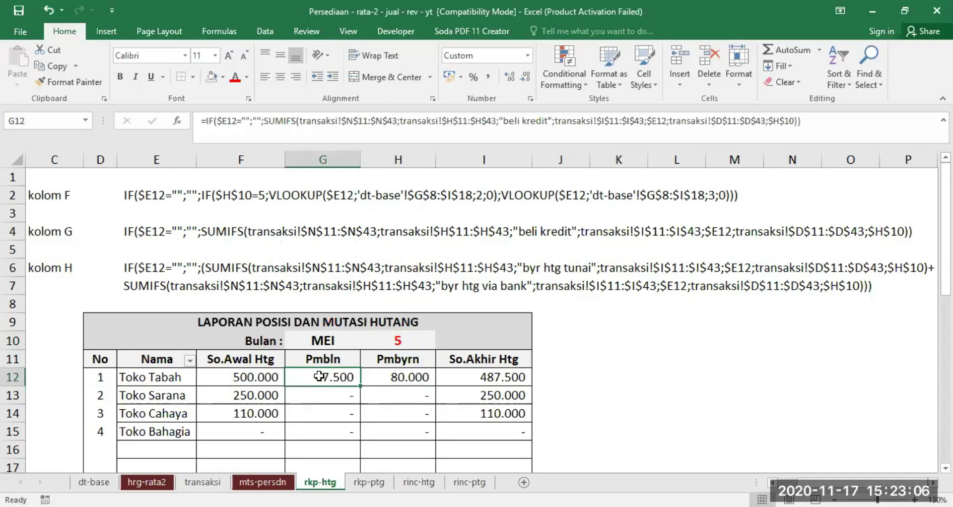
{"action": "left_click", "coordinate": [400, 341]}
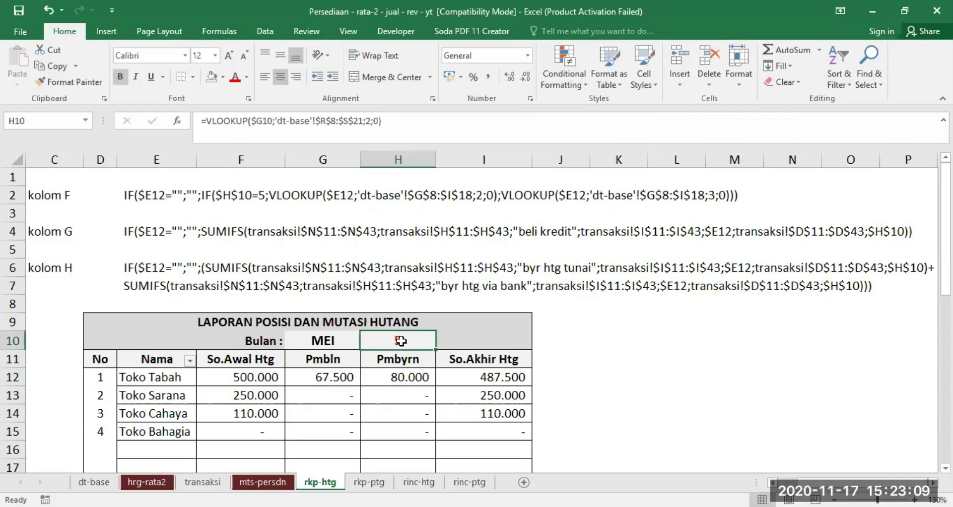
{"action": "left_click", "coordinate": [166, 376]}
{"action": "left_click", "coordinate": [321, 376]}
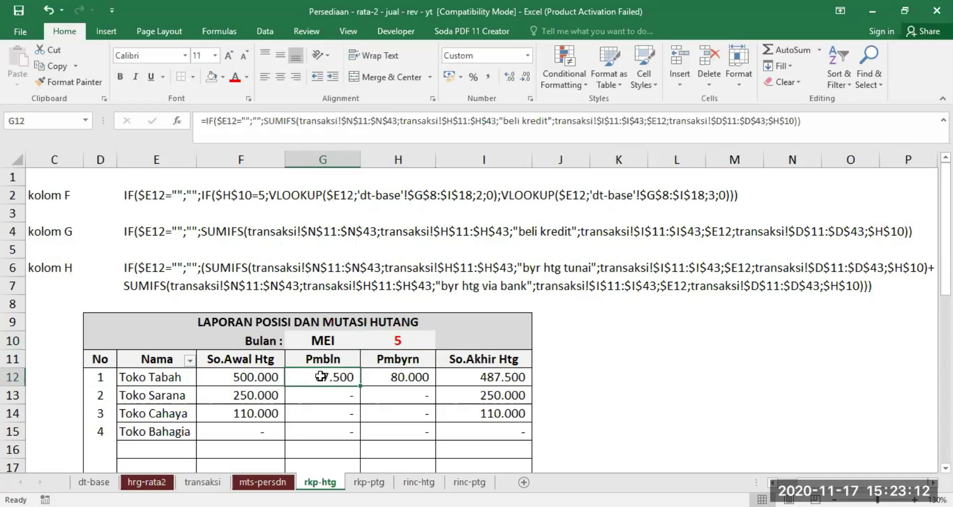
Trace the SUMIFS sum range of G12 to Nilai Transaksi cells N11:N43 on transaksi, discarding the formula edit.
{"action": "left_click_drag", "start_coordinate": [200, 121], "coordinate": [305, 116]}
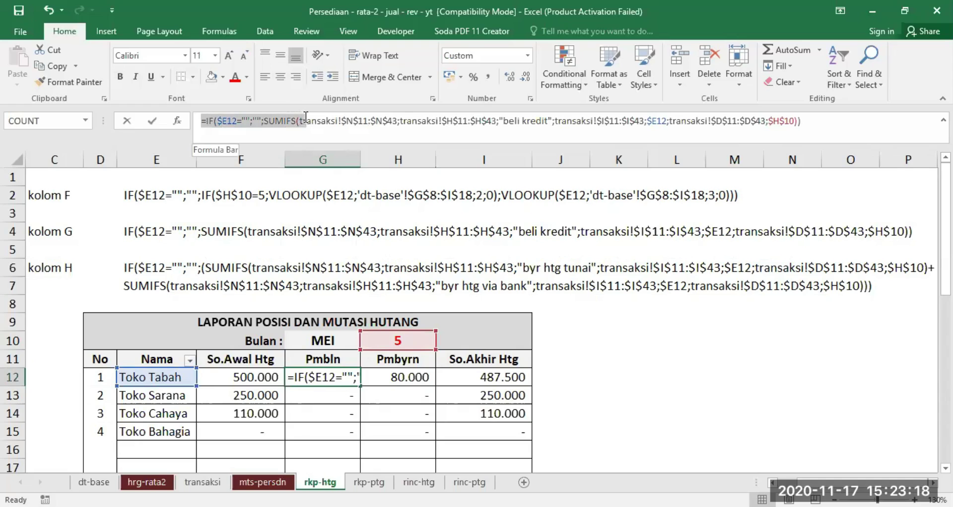
{"action": "left_click_drag", "start_coordinate": [305, 116], "coordinate": [398, 121]}
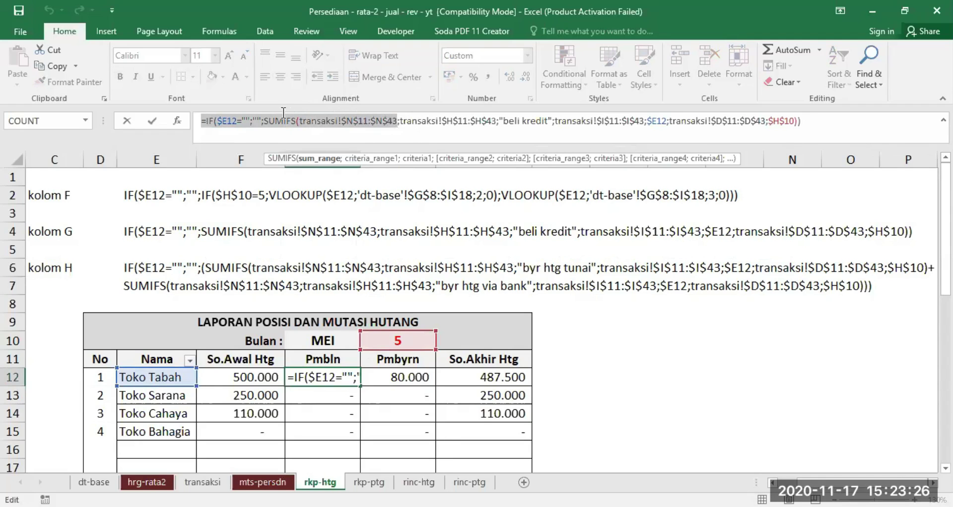
{"action": "left_click", "coordinate": [202, 479]}
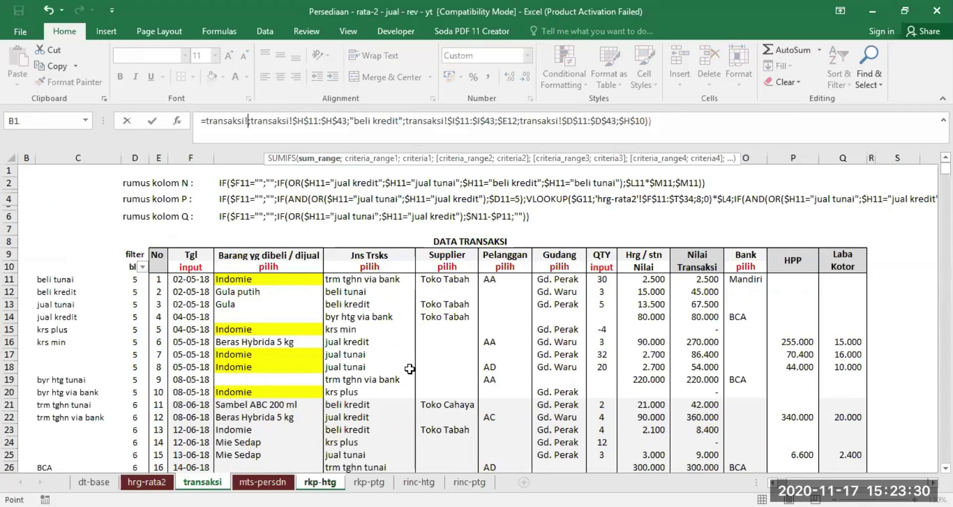
{"action": "left_click_drag", "start_coordinate": [694, 279], "coordinate": [700, 379]}
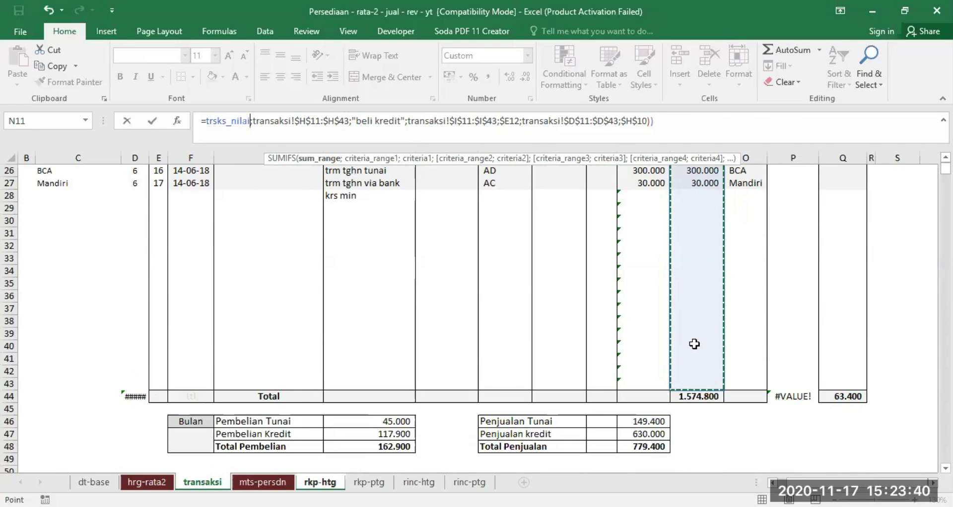
{"action": "key", "text": "Escape"}
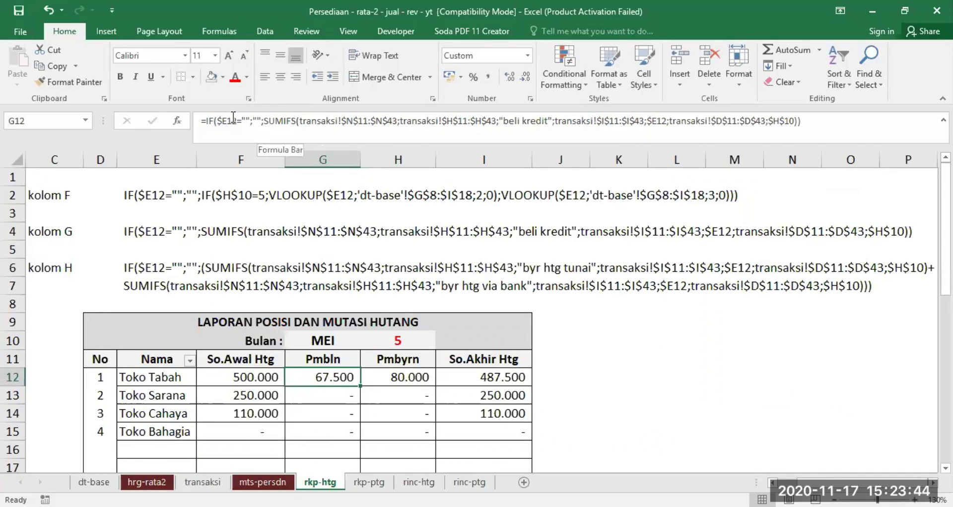
Examine the transaction-type criterion "beli kredit" on H11:H43 and the supplier criterion pair in the G12 SUMIFS formula.
{"action": "left_click_drag", "start_coordinate": [200, 120], "coordinate": [400, 119]}
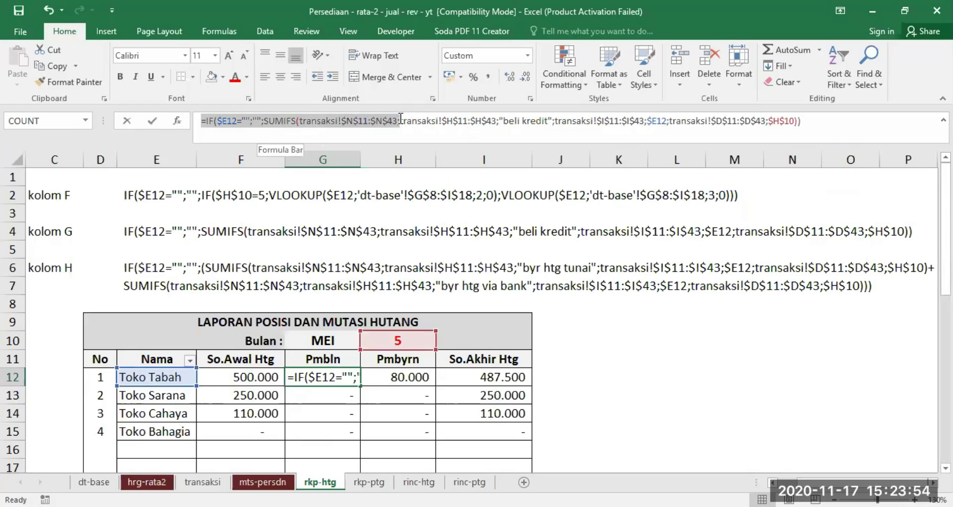
{"action": "left_click_drag", "start_coordinate": [420, 119], "coordinate": [493, 121]}
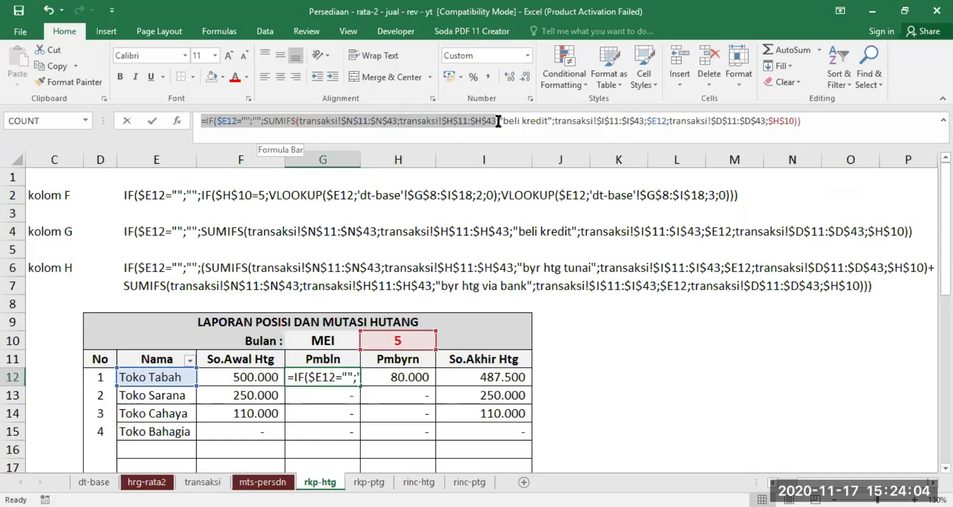
{"action": "left_click_drag", "start_coordinate": [498, 121], "coordinate": [551, 120]}
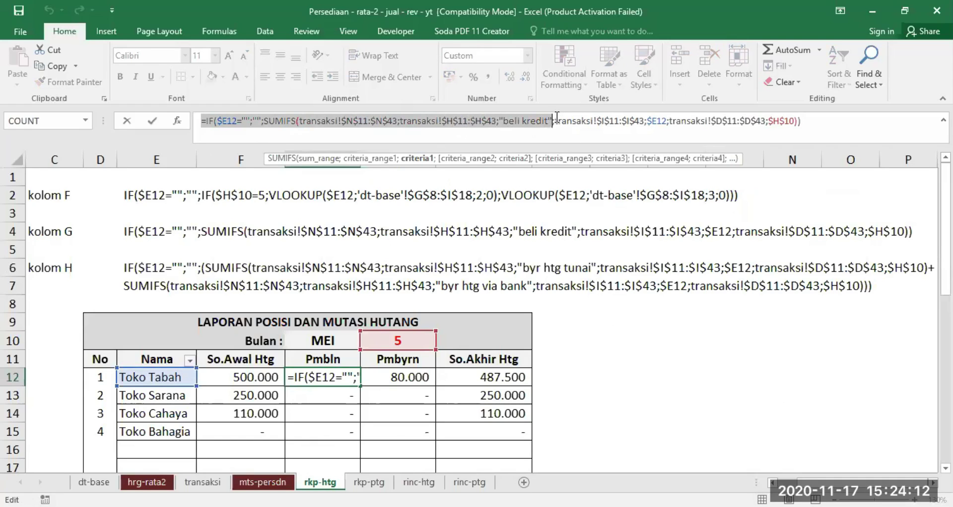
{"action": "left_click_drag", "start_coordinate": [555, 120], "coordinate": [668, 121]}
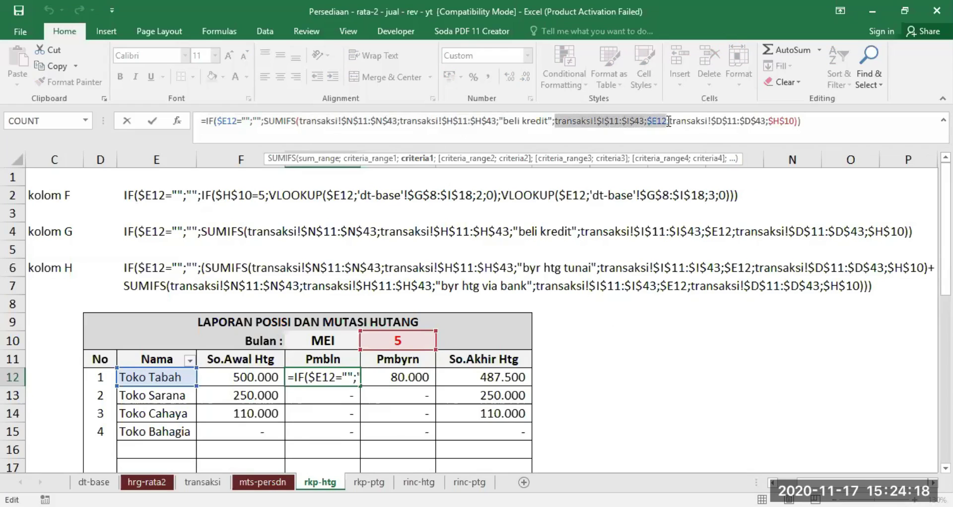
Check the Supplier column I on transaksi as the source of the second criteria range, discard the formula edit and return to rkp-htg.
{"action": "left_click", "coordinate": [201, 482]}
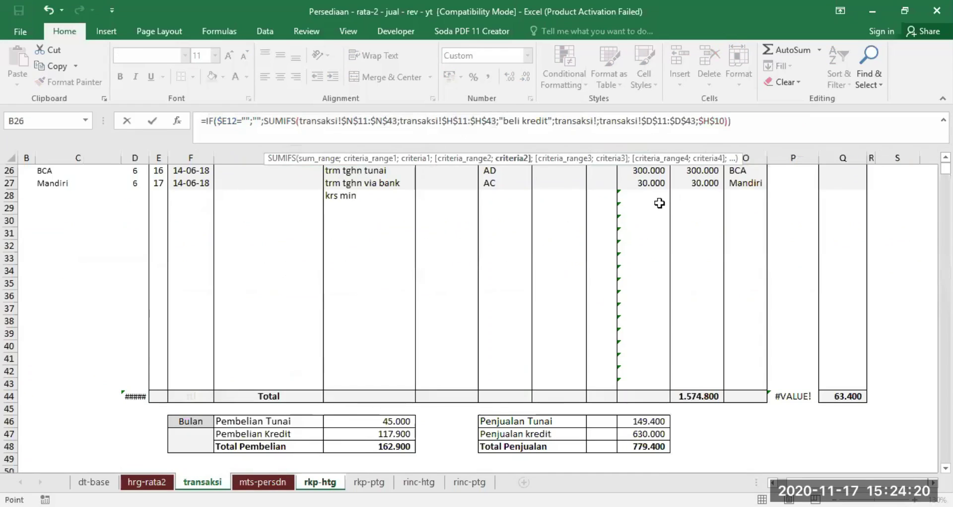
{"action": "left_click_drag", "start_coordinate": [945, 168], "coordinate": [892, 154]}
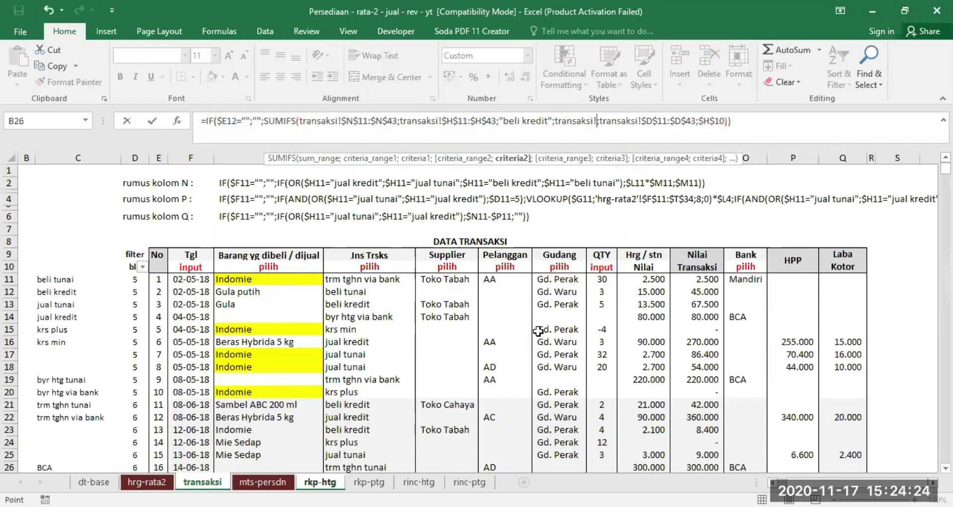
{"action": "key", "text": "Escape"}
{"action": "left_click", "coordinate": [201, 482]}
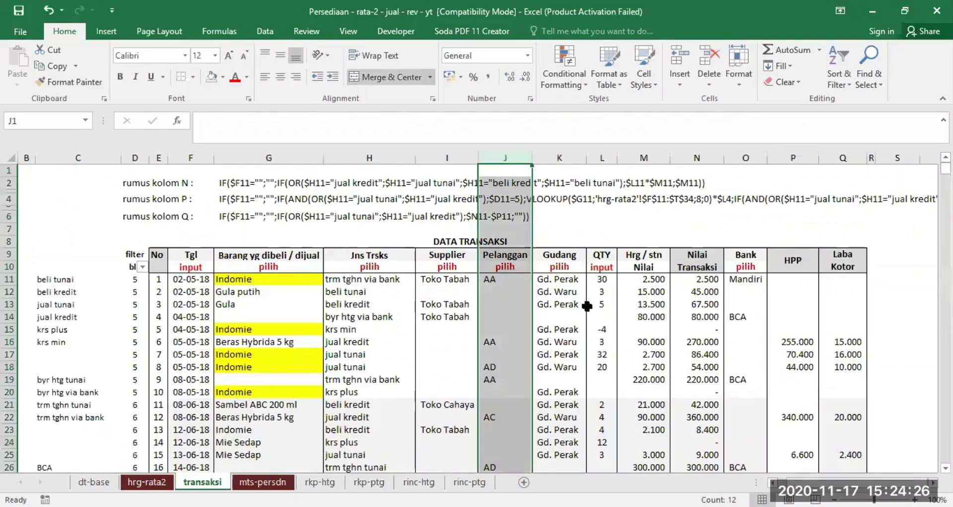
{"action": "left_click", "coordinate": [449, 158]}
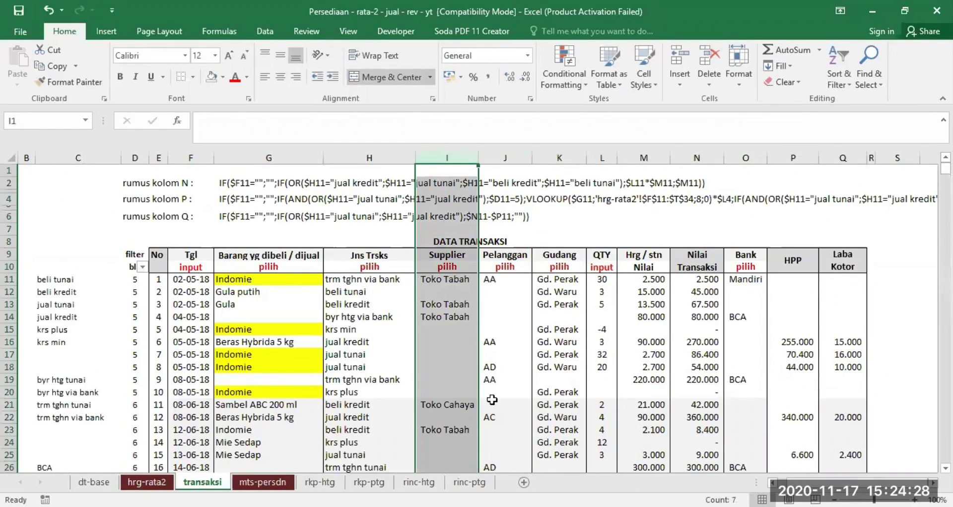
{"action": "left_click", "coordinate": [320, 482]}
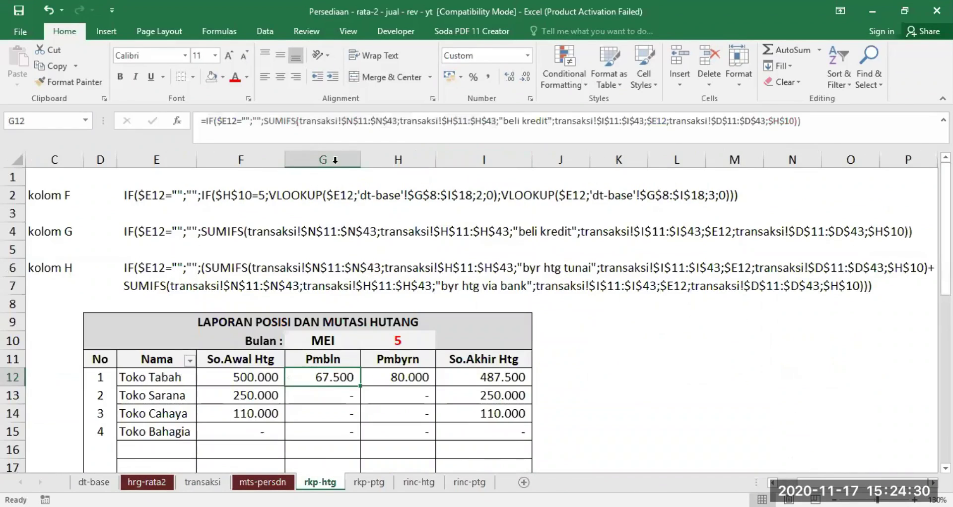
Review the supplier range in G12 and trace its month criteria range to filter column D on transaksi, discarding the edit.
{"action": "left_click", "coordinate": [554, 121]}
{"action": "left_click_drag", "start_coordinate": [555, 121], "coordinate": [645, 119]}
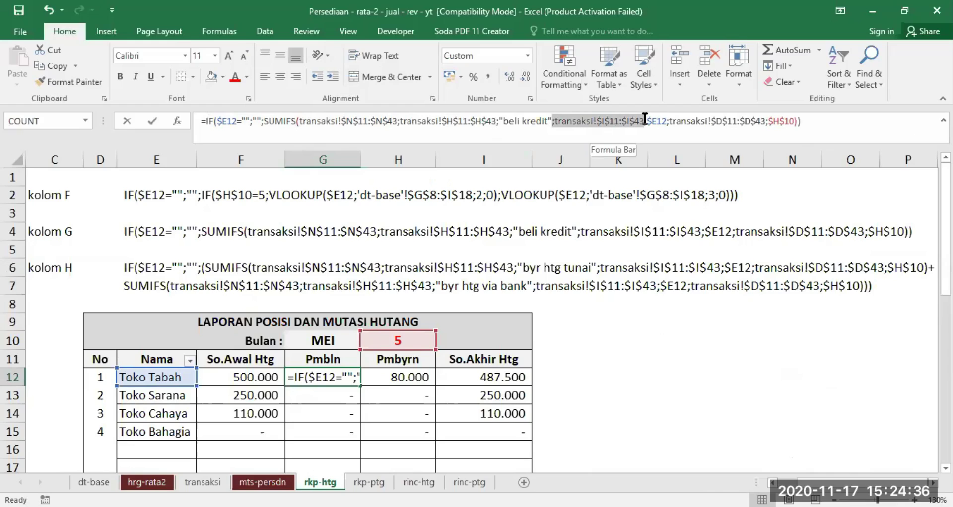
{"action": "left_click_drag", "start_coordinate": [645, 119], "coordinate": [645, 119]}
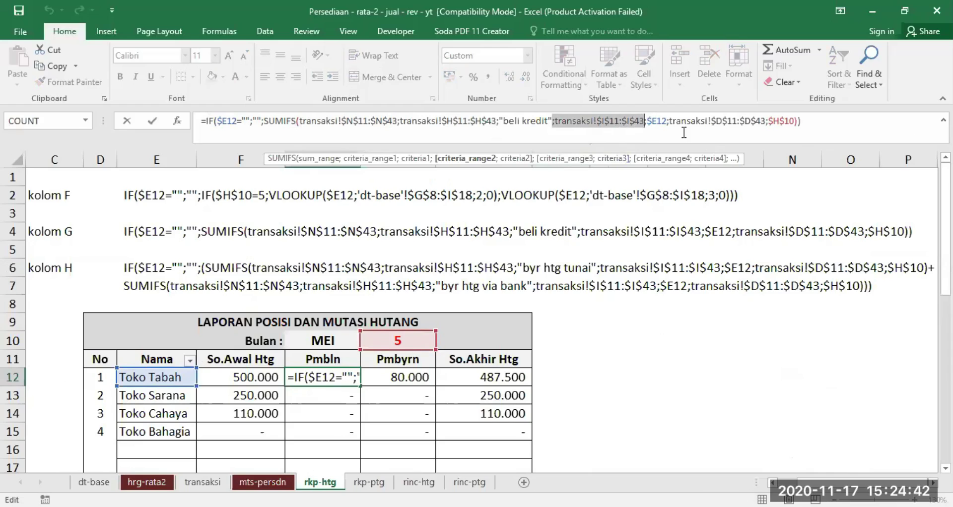
{"action": "left_click_drag", "start_coordinate": [670, 120], "coordinate": [756, 123]}
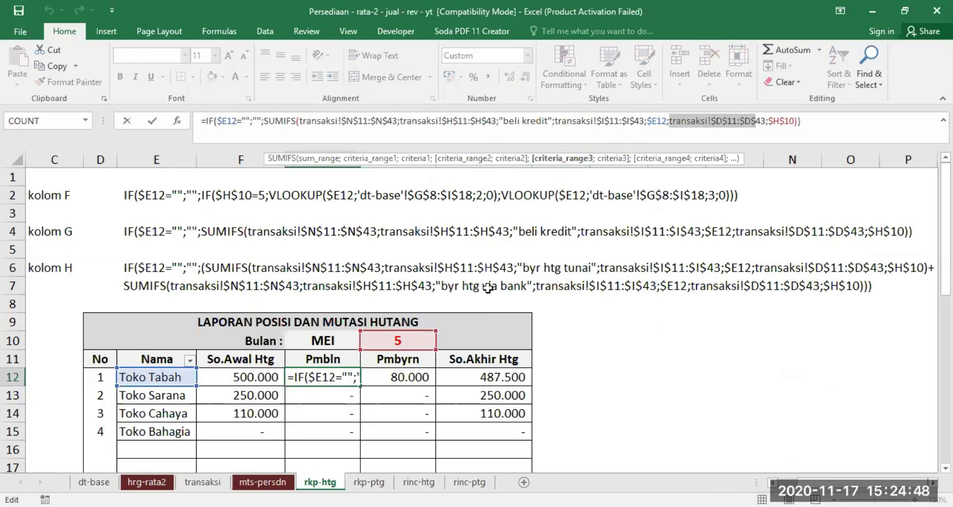
{"action": "left_click", "coordinate": [203, 483]}
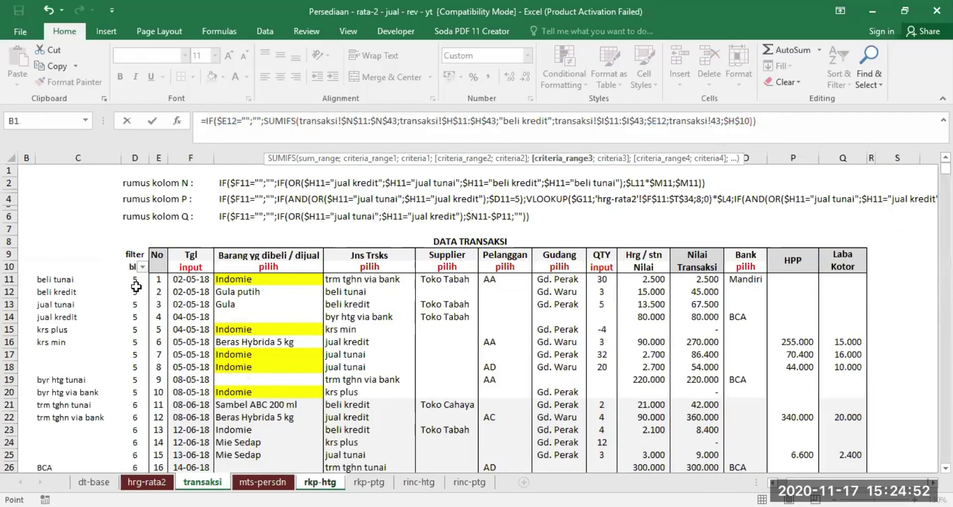
{"action": "left_click_drag", "start_coordinate": [135, 280], "coordinate": [136, 357]}
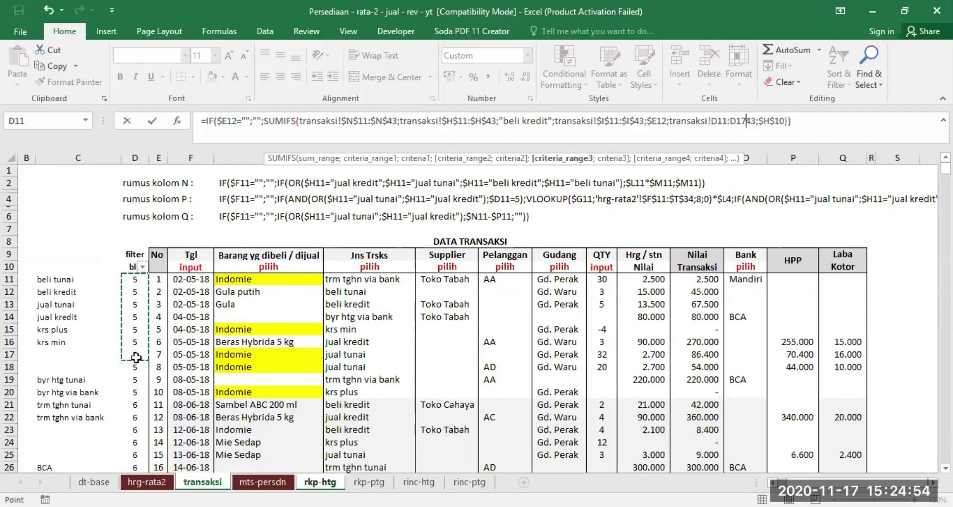
{"action": "key", "text": "Escape"}
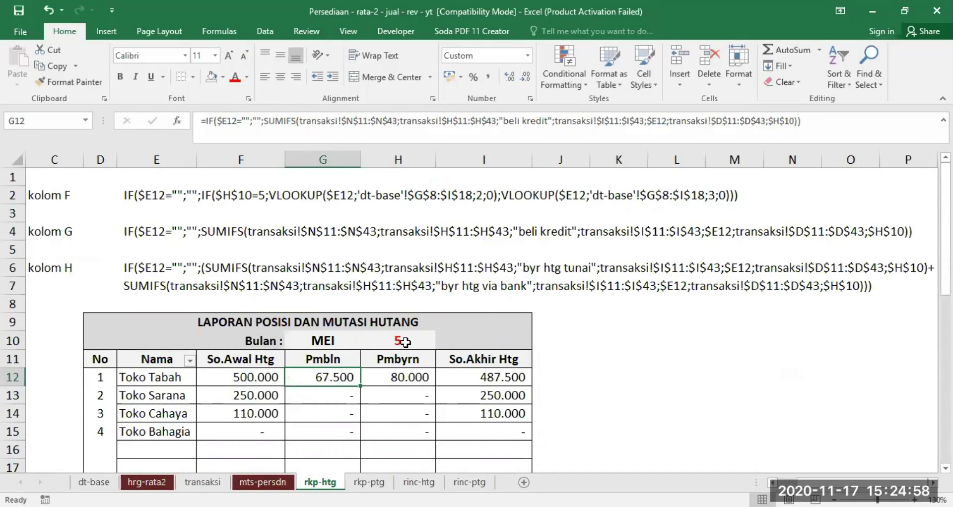
Remove the last closing parenthesis from the G12 formula, commit it and accept the proposed correction.
{"action": "left_click", "coordinate": [798, 122]}
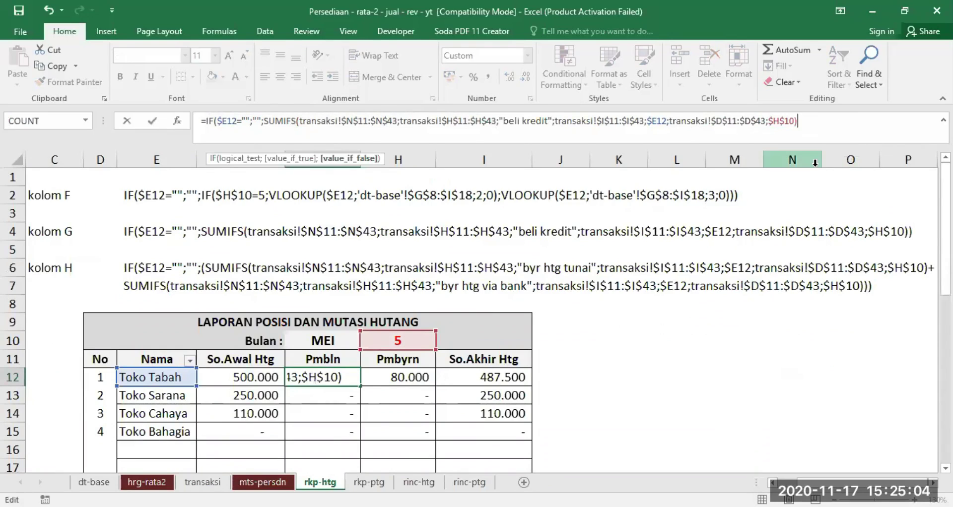
{"action": "key", "text": "Return"}
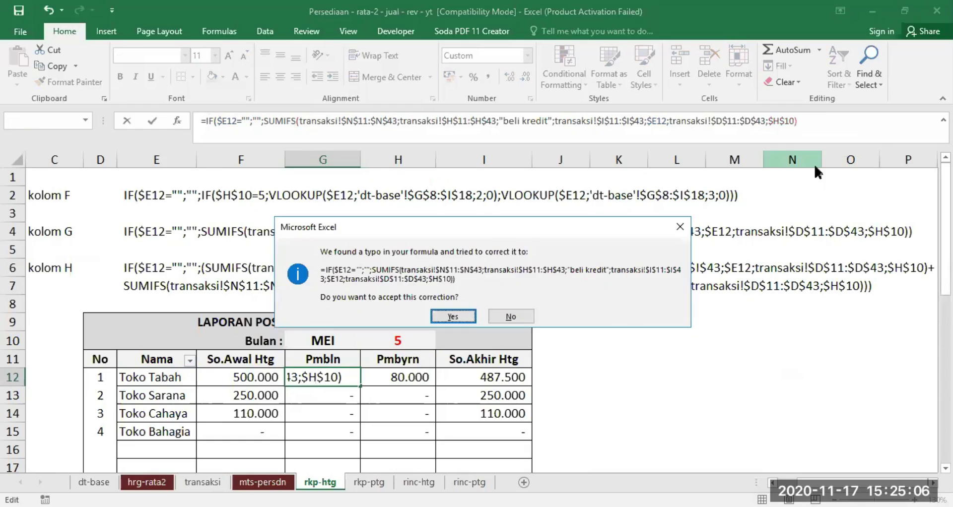
{"action": "key", "text": "Return"}
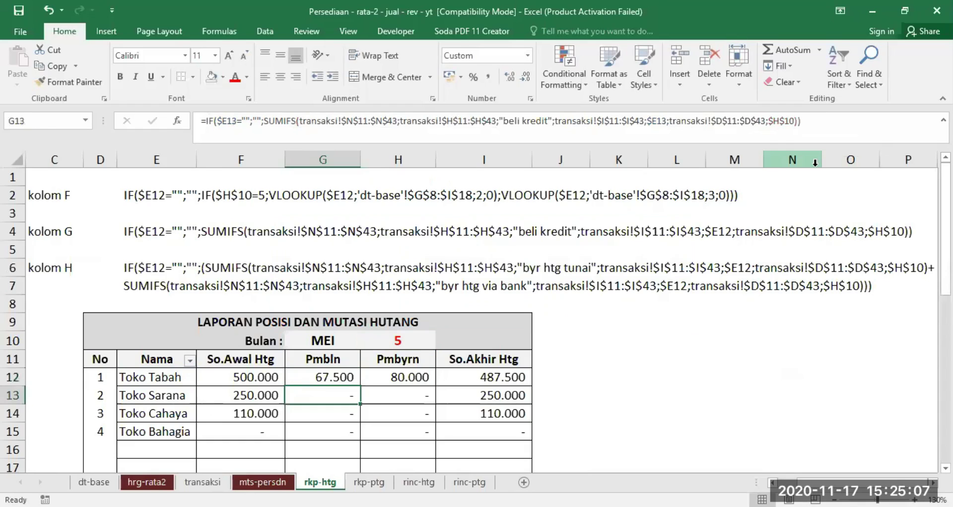
Review the G12 purchases formula on rkp-htg, tracing its supplier cell E12, month cell H10, sum range and criteria pairs.
{"action": "left_click", "coordinate": [328, 378]}
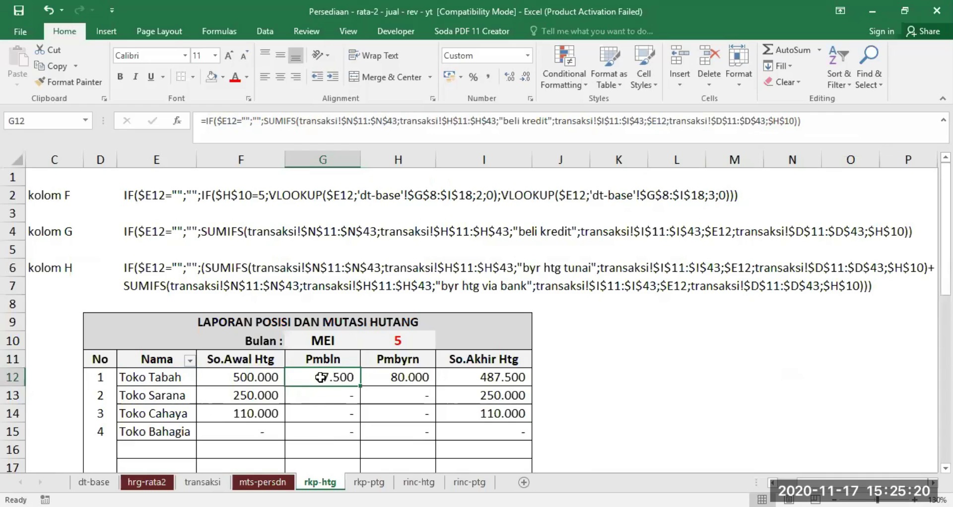
{"action": "left_click", "coordinate": [162, 377]}
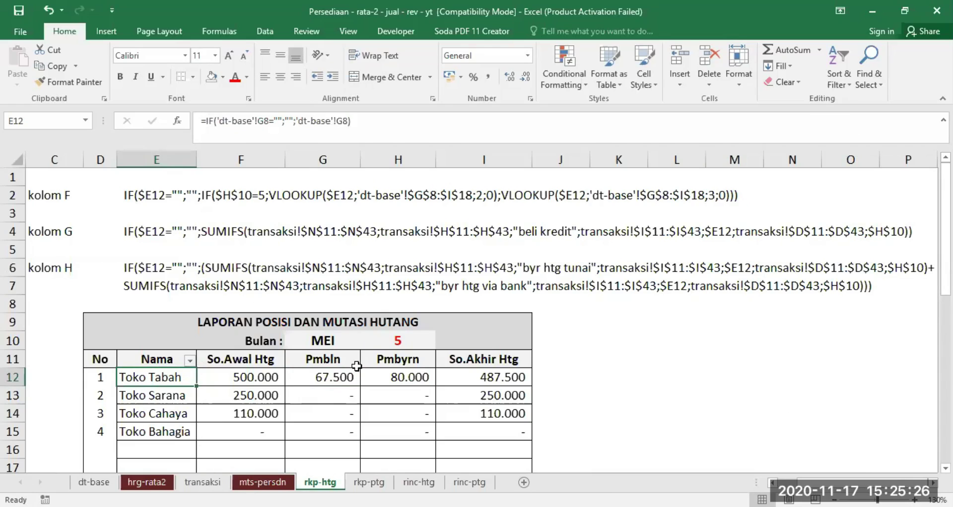
{"action": "left_click", "coordinate": [329, 376]}
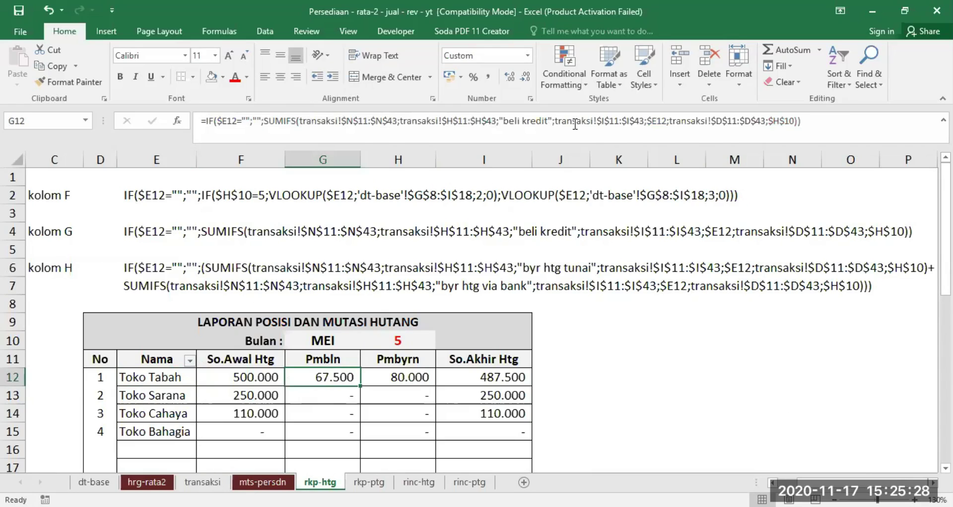
{"action": "left_click", "coordinate": [401, 341]}
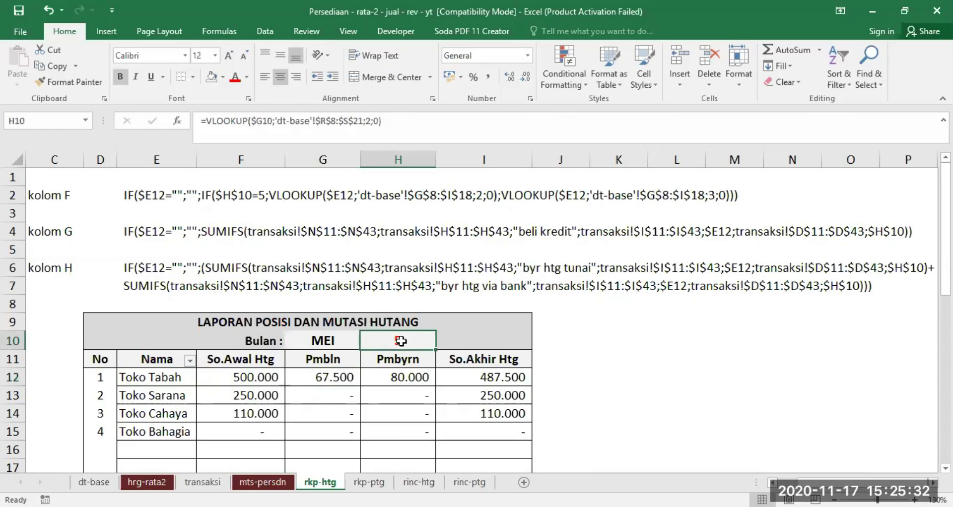
{"action": "left_click", "coordinate": [334, 376]}
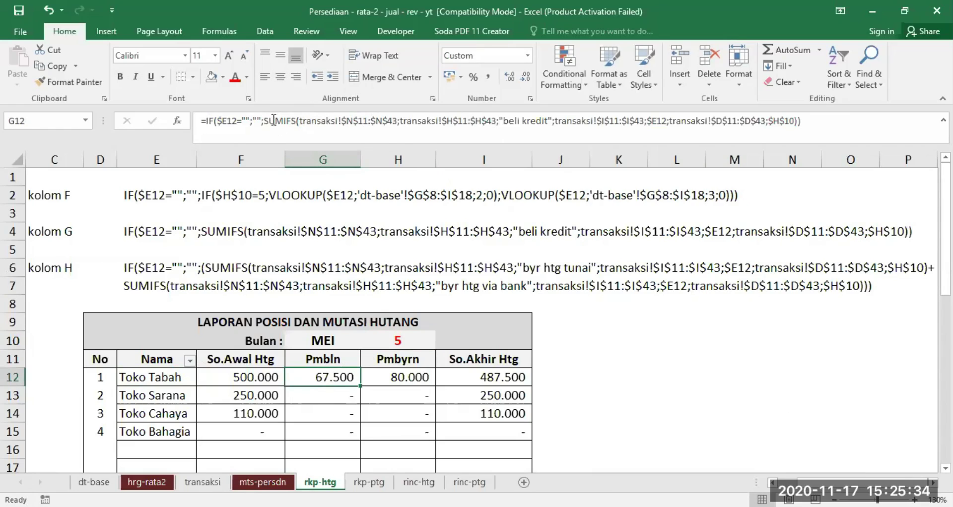
{"action": "left_click_drag", "start_coordinate": [264, 120], "coordinate": [398, 120]}
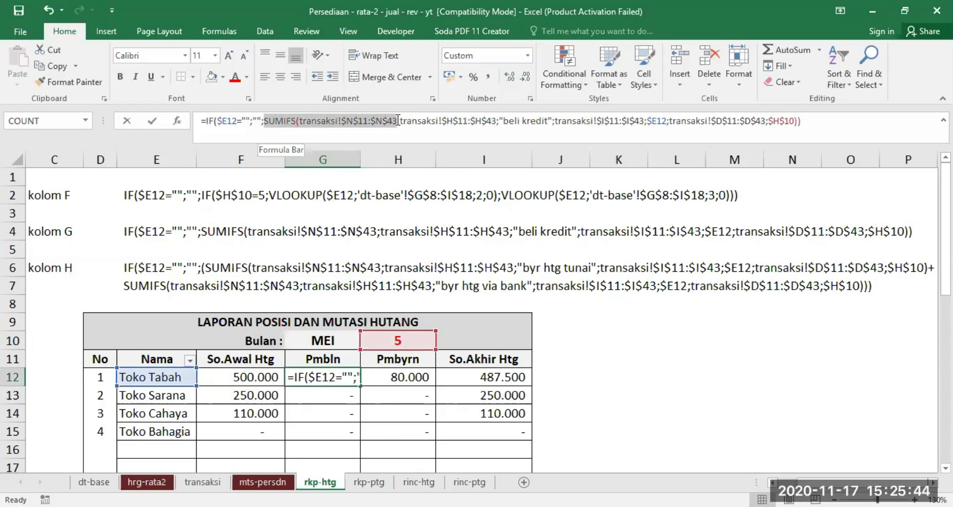
{"action": "left_click_drag", "start_coordinate": [398, 121], "coordinate": [800, 120]}
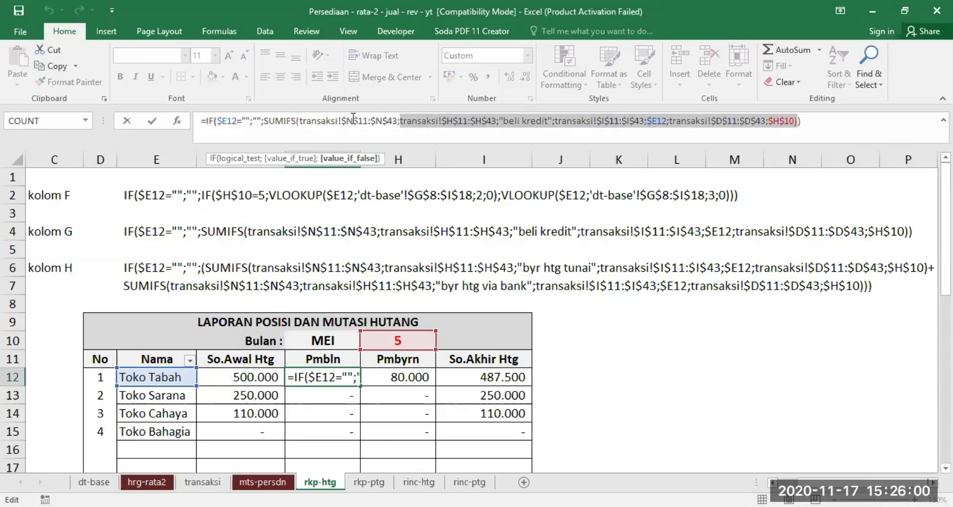
{"action": "key", "text": "Return"}
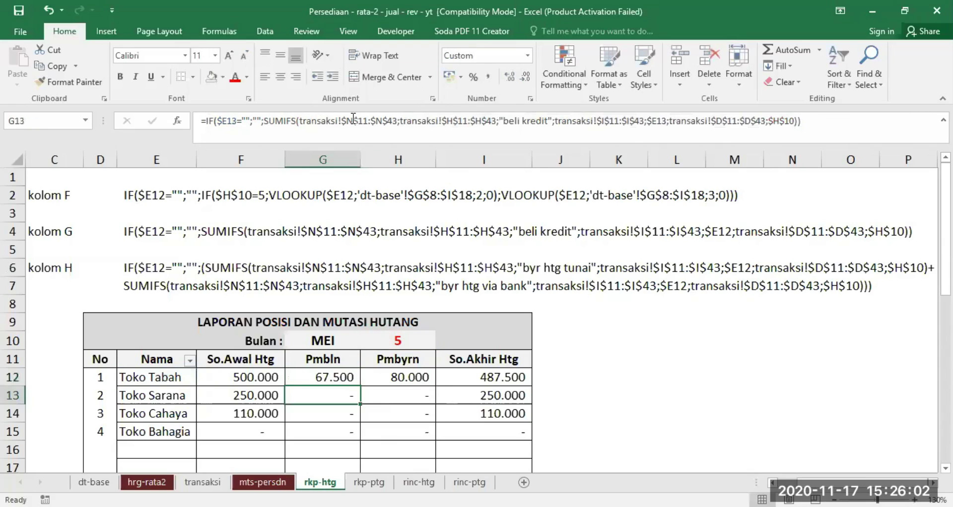
Examine the first SUMIFS part of the H12 payments formula, from the sum range to the month criterion, and discard the formula edit.
{"action": "left_click", "coordinate": [409, 376]}
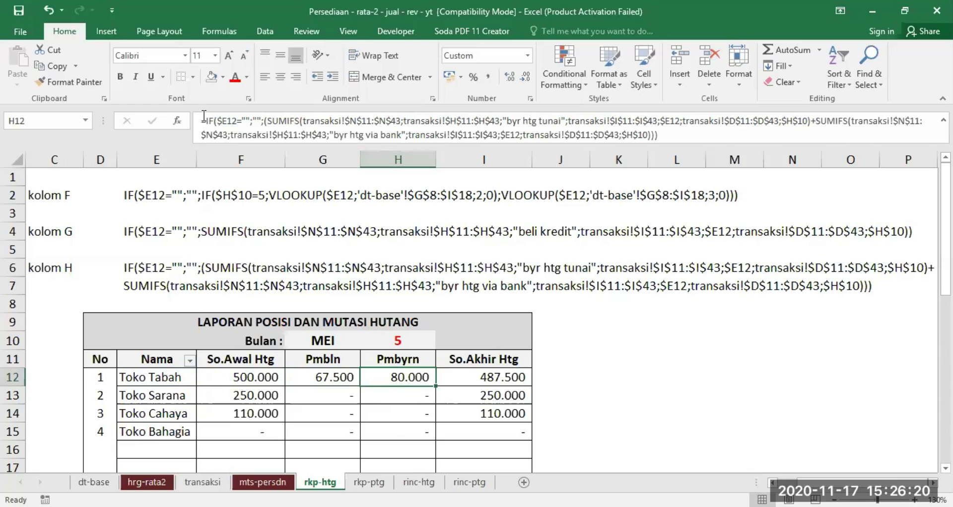
{"action": "left_click_drag", "start_coordinate": [202, 118], "coordinate": [405, 120]}
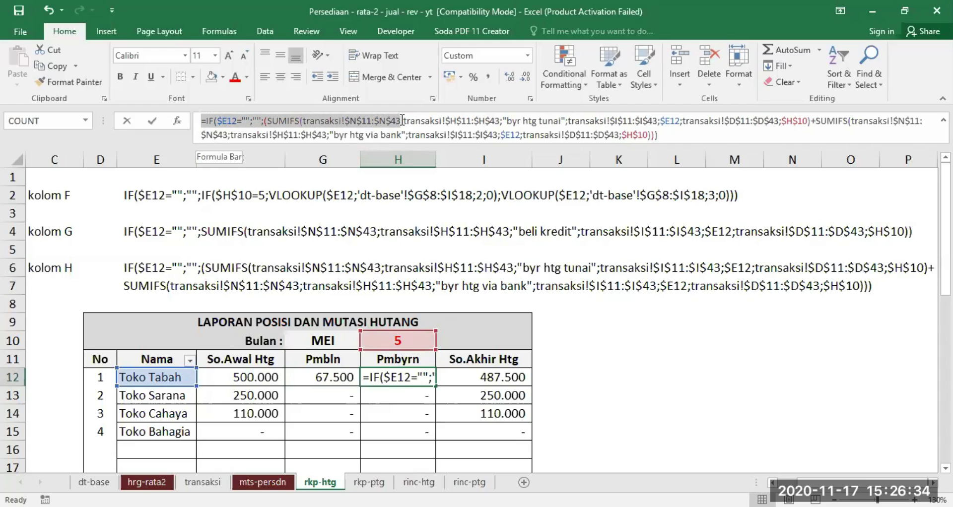
{"action": "left_click_drag", "start_coordinate": [402, 120], "coordinate": [567, 118]}
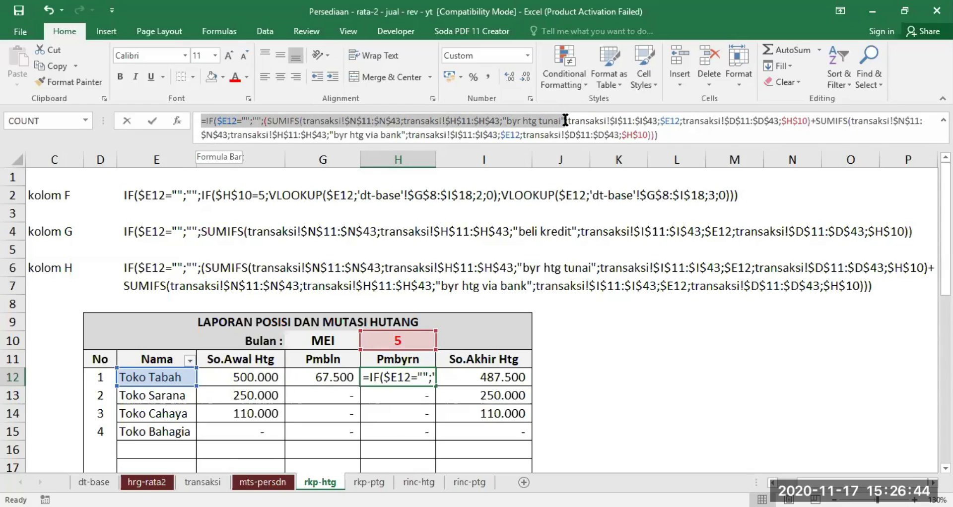
{"action": "left_click_drag", "start_coordinate": [565, 121], "coordinate": [803, 121]}
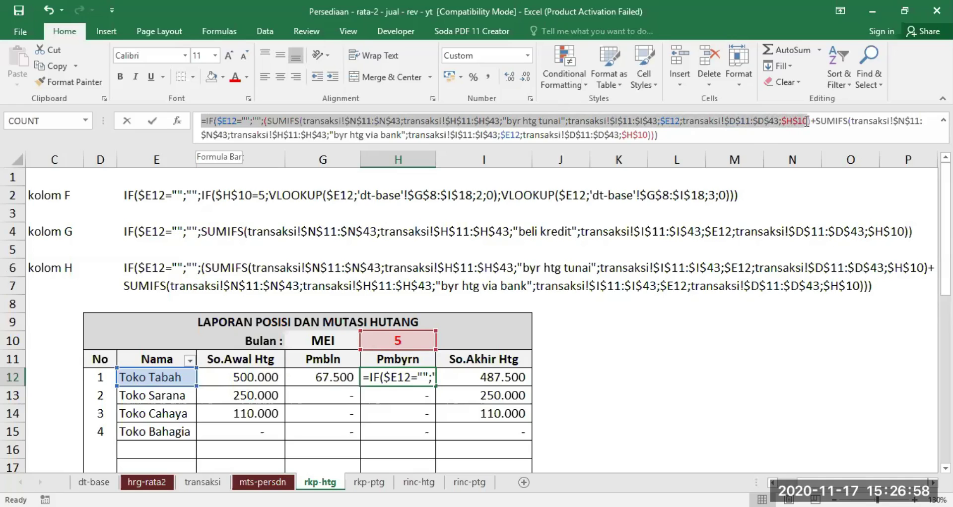
{"action": "left_click_drag", "start_coordinate": [806, 122], "coordinate": [810, 122]}
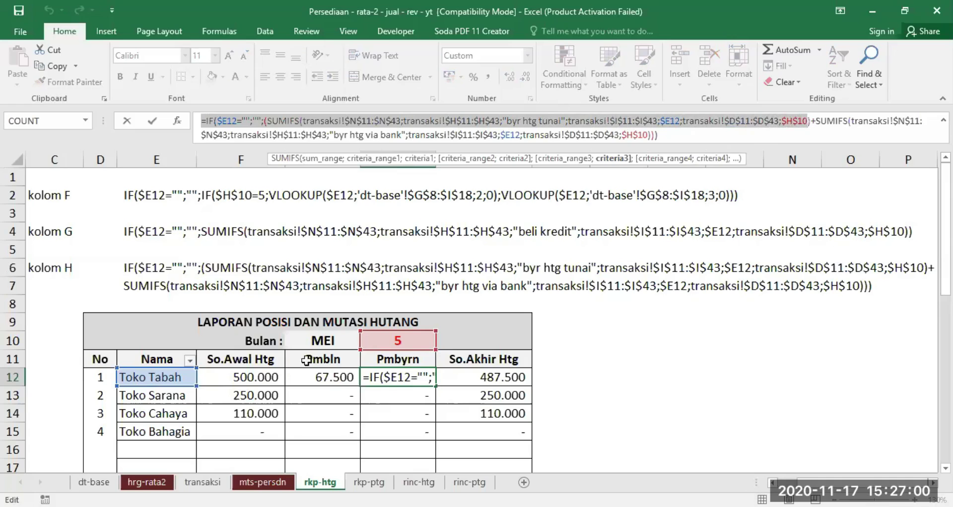
{"action": "left_click", "coordinate": [314, 378]}
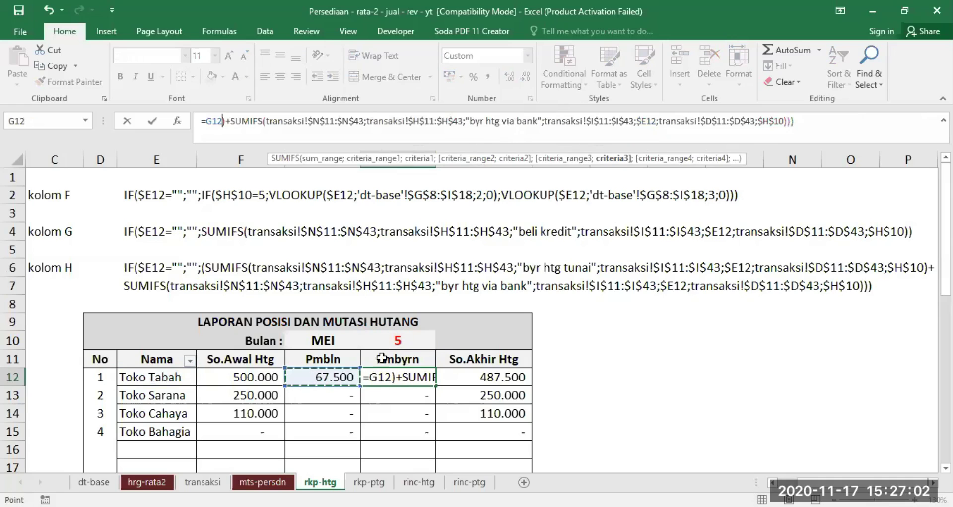
{"action": "key", "text": "Escape"}
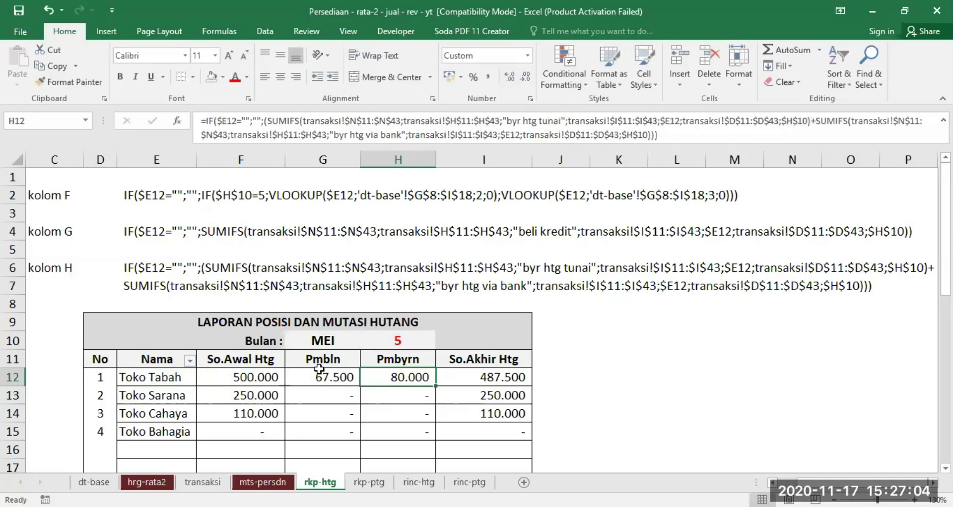
Compare the G12 formula with H12 and examine the criteria "byr htg tunai" and "byr htg via bank" in H12, discarding any edit.
{"action": "left_click", "coordinate": [319, 375]}
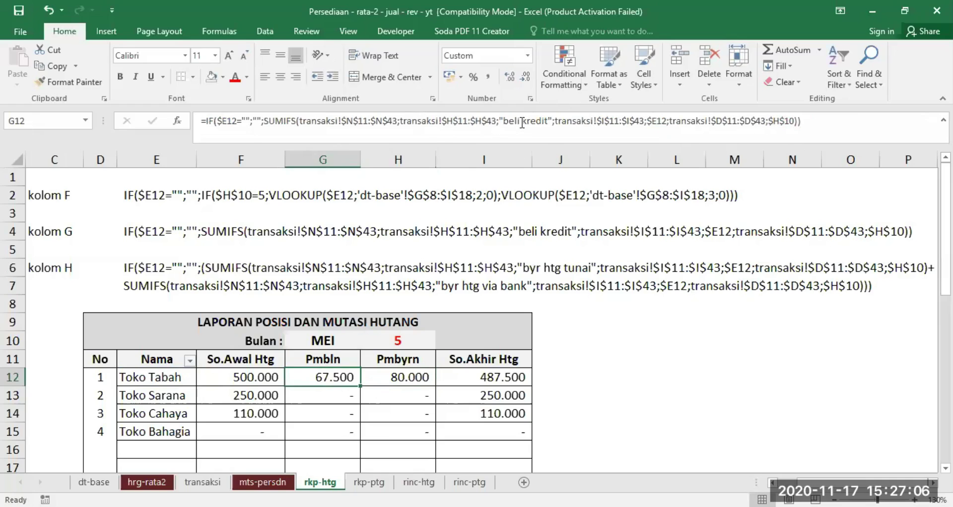
{"action": "left_click", "coordinate": [407, 372]}
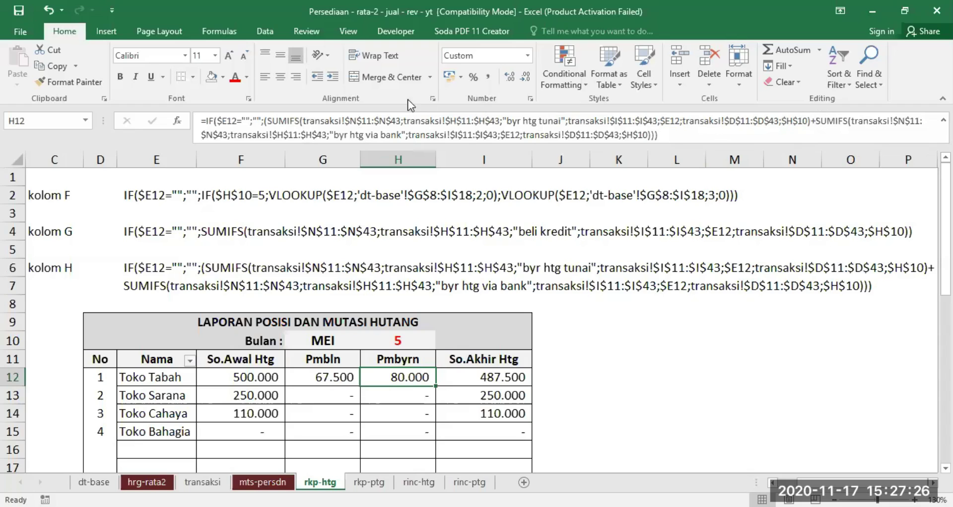
{"action": "left_click_drag", "start_coordinate": [265, 117], "coordinate": [813, 117]}
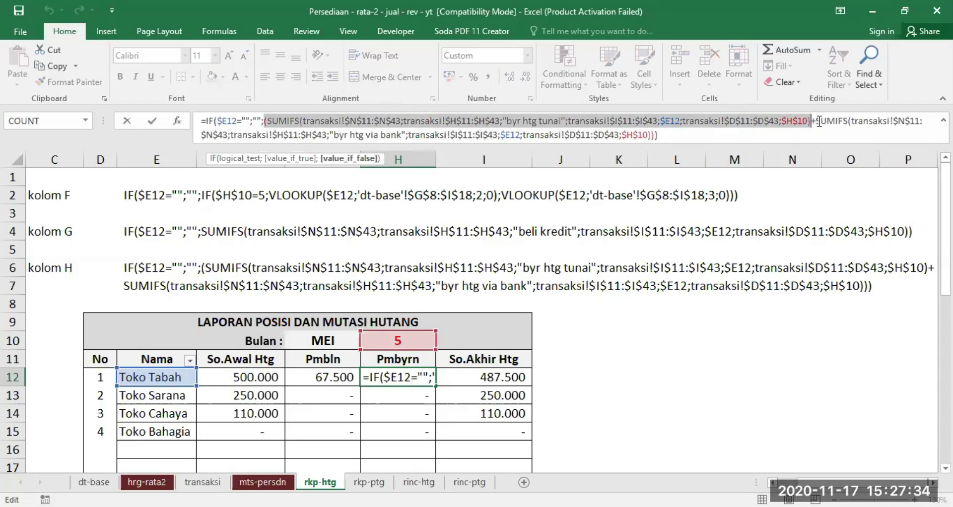
{"action": "key", "text": "Escape"}
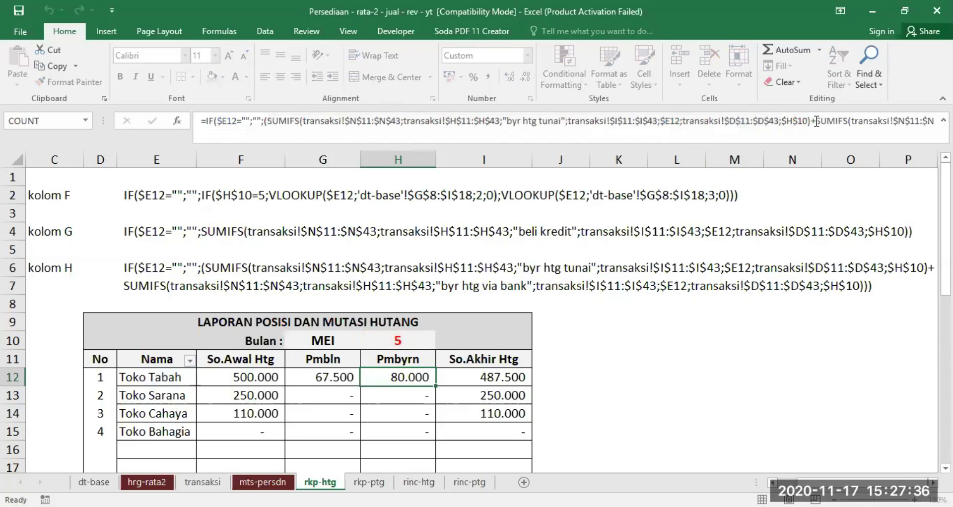
{"action": "left_click_drag", "start_coordinate": [505, 120], "coordinate": [564, 122]}
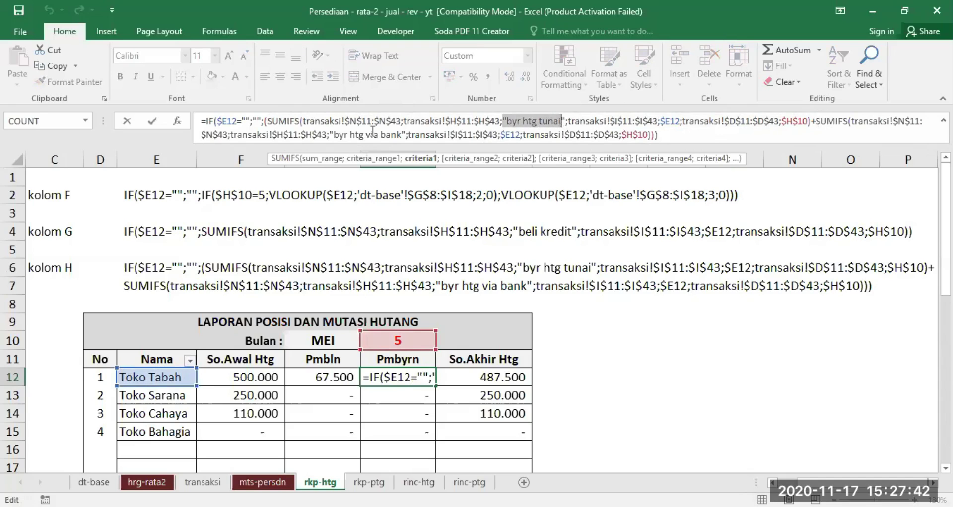
{"action": "left_click_drag", "start_coordinate": [333, 134], "coordinate": [402, 133]}
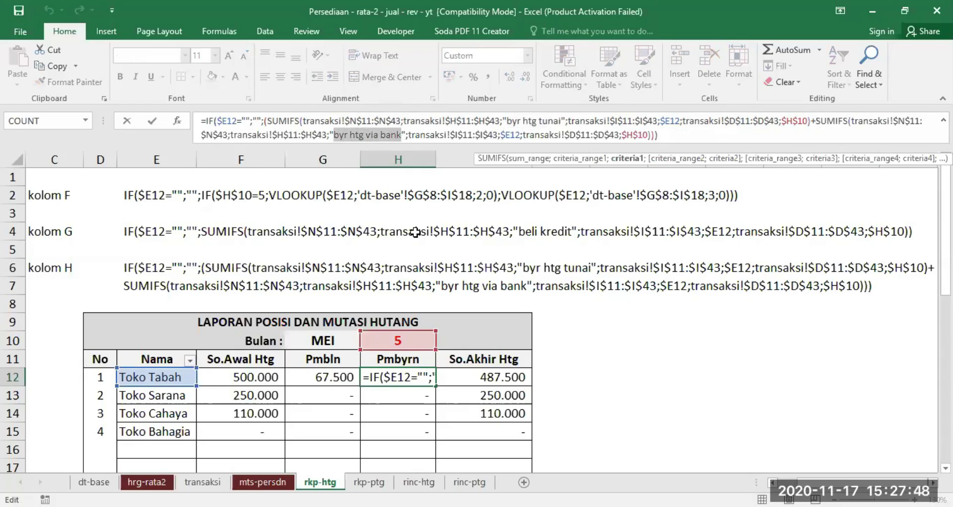
{"action": "key", "text": "Escape"}
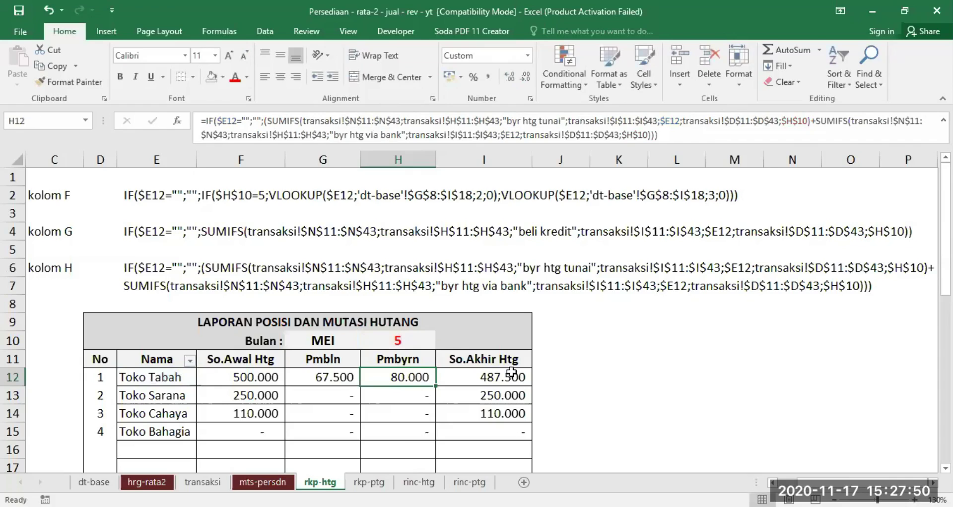
Review the closing balance formula in I12 against its opening balance, purchases and payments cells F12, G12 and H12.
{"action": "left_click", "coordinate": [494, 381]}
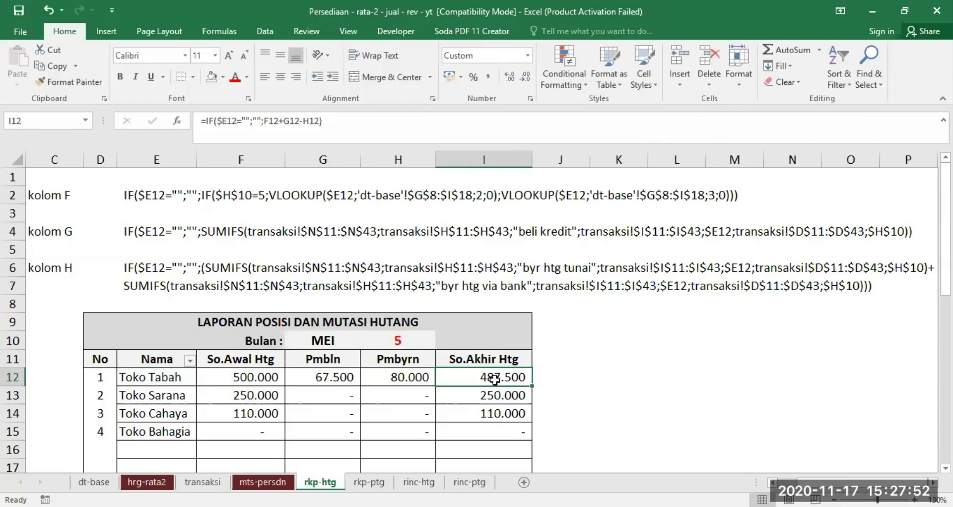
{"action": "left_click", "coordinate": [255, 380]}
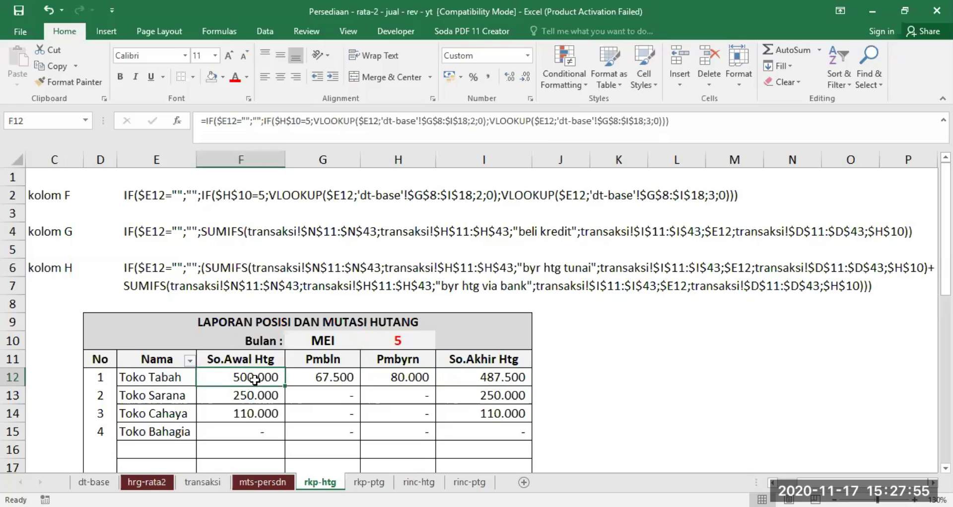
{"action": "left_click", "coordinate": [316, 373]}
{"action": "left_click", "coordinate": [387, 376]}
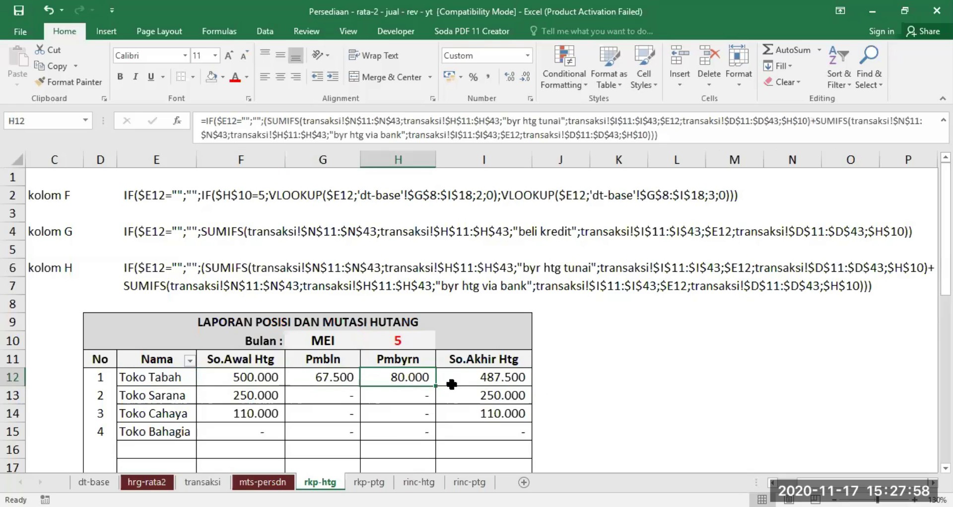
{"action": "left_click", "coordinate": [488, 380]}
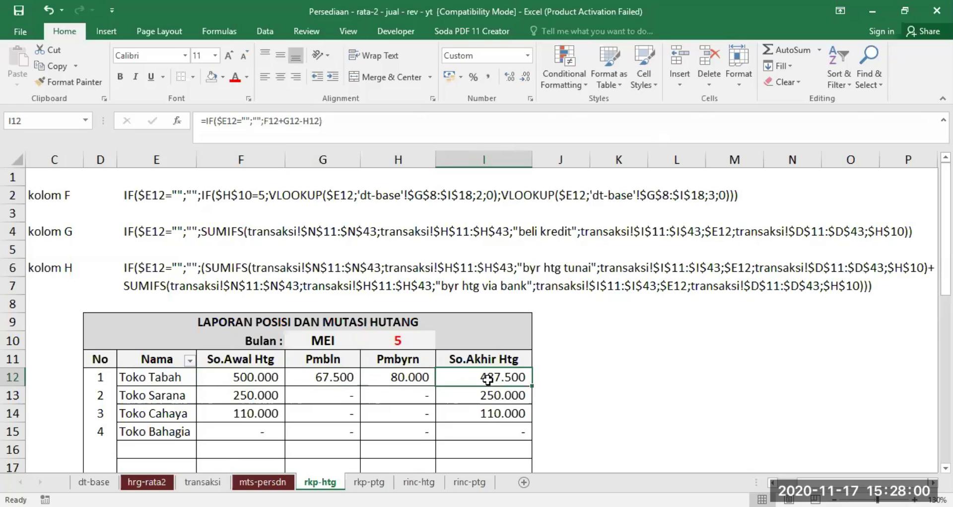
{"action": "left_click", "coordinate": [205, 121]}
{"action": "left_click_drag", "start_coordinate": [205, 120], "coordinate": [320, 121]}
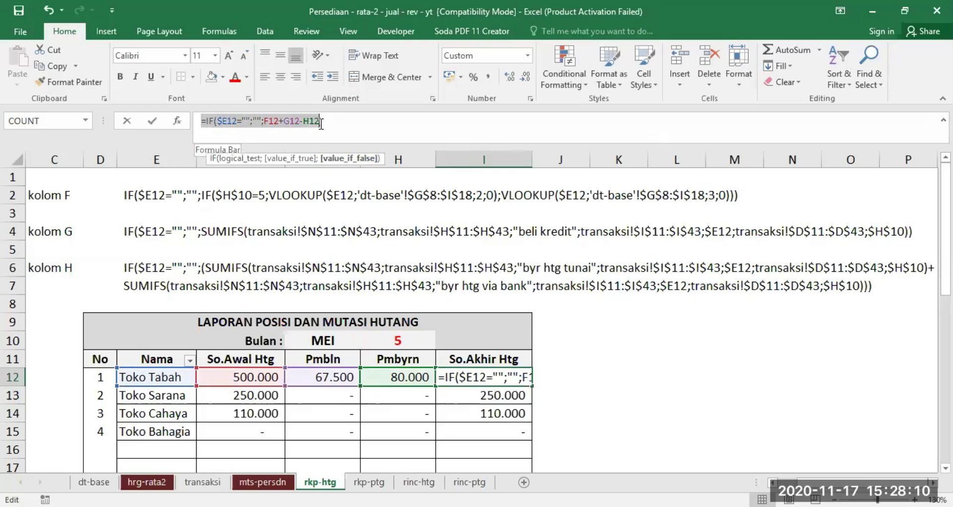
{"action": "key", "text": "ctrl+Return"}
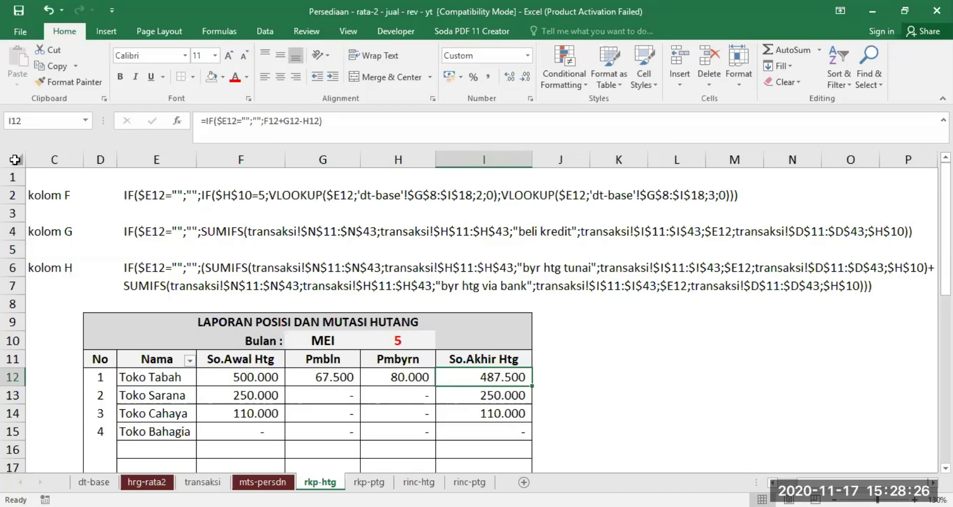
Copy the entire rkp-htg sheet and paste it into a new worksheet.
{"action": "left_click", "coordinate": [15, 160]}
{"action": "right_click", "coordinate": [15, 159]}
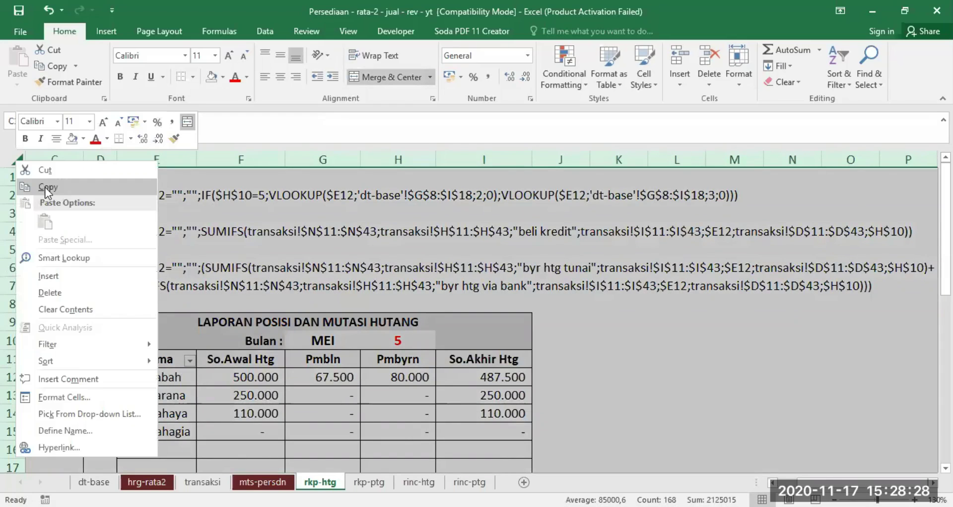
{"action": "left_click", "coordinate": [46, 187]}
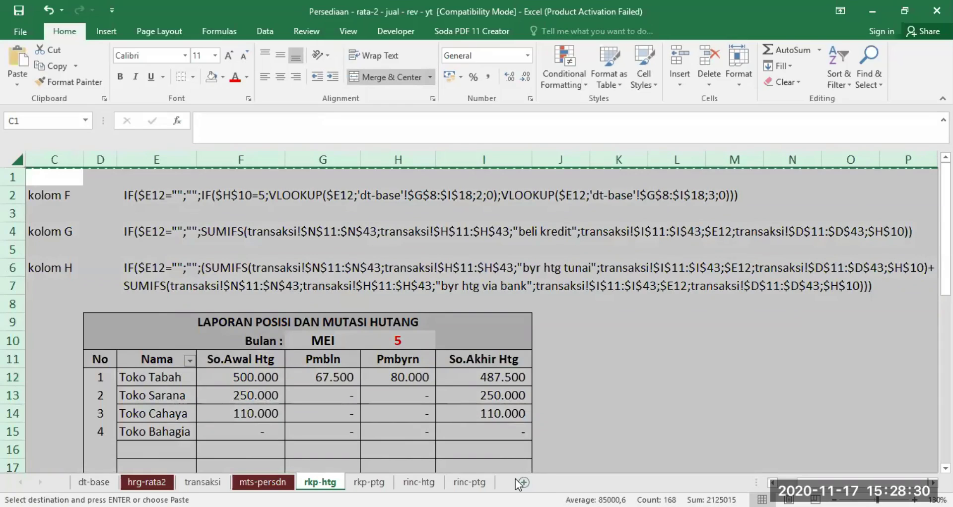
{"action": "left_click", "coordinate": [523, 482]}
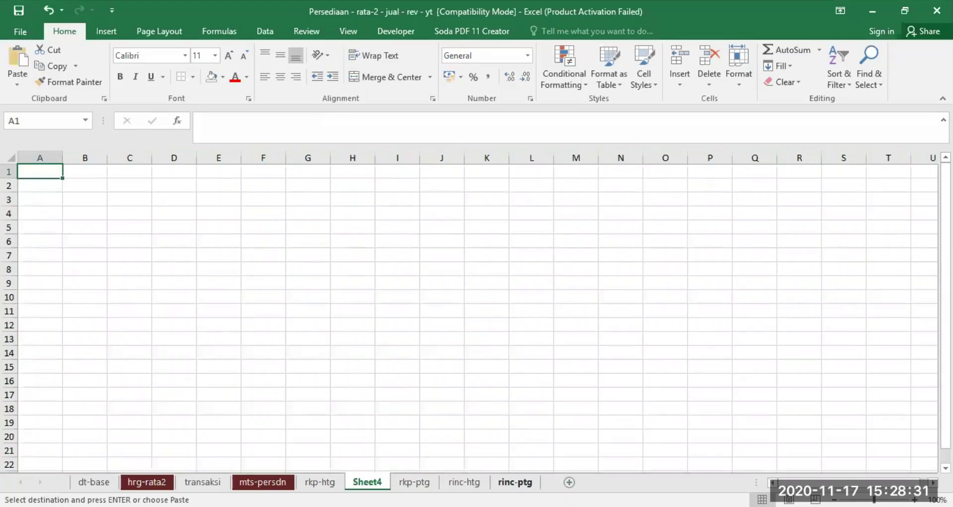
{"action": "left_click", "coordinate": [8, 156]}
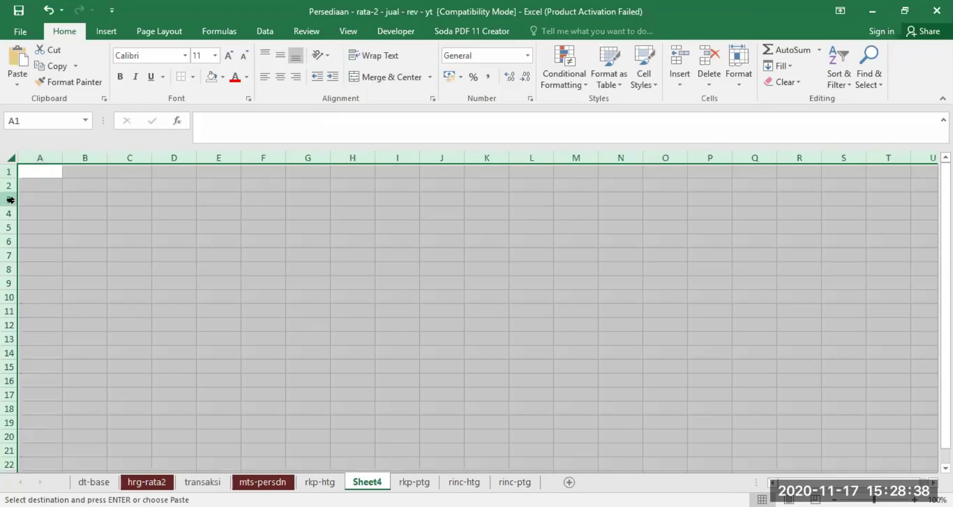
{"action": "key", "text": "Return"}
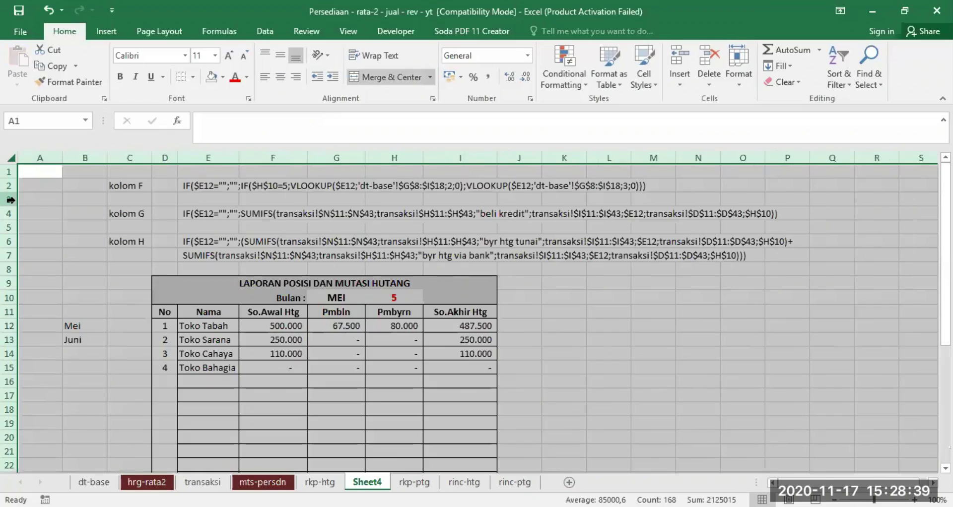
Change the report title in D9 to "LAPORAN POSISI DAN MUTASI PIUTANG".
{"action": "left_click", "coordinate": [166, 281]}
{"action": "left_click_drag", "start_coordinate": [334, 125], "coordinate": [339, 125]}
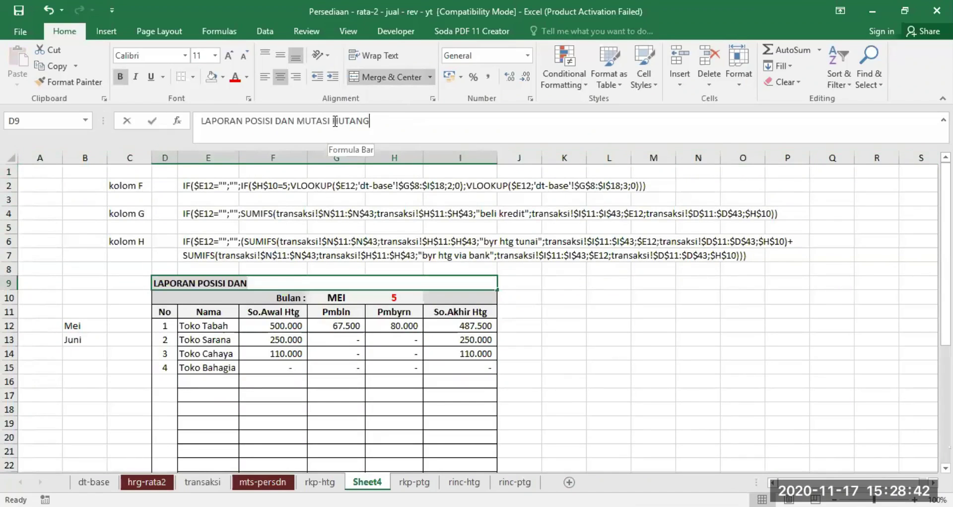
{"action": "type", "text": "PI"}
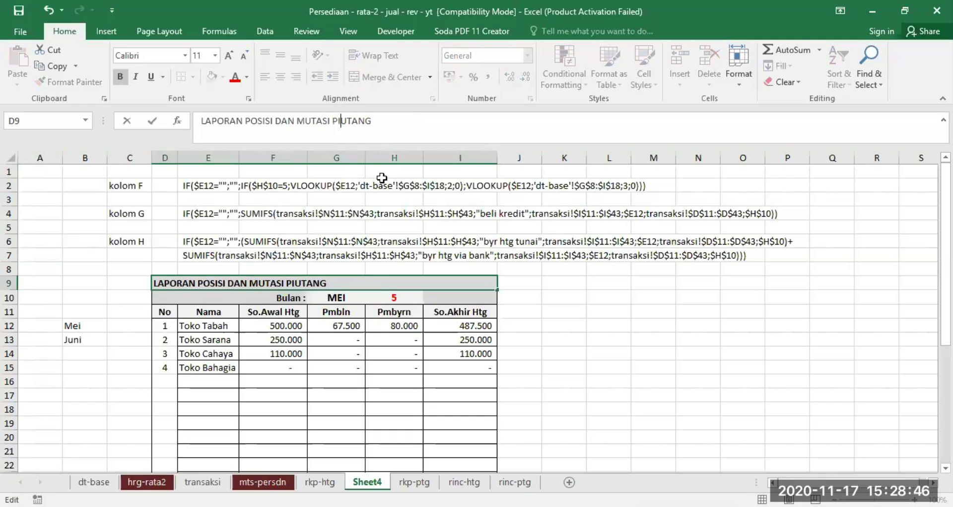
{"action": "key", "text": "Return"}
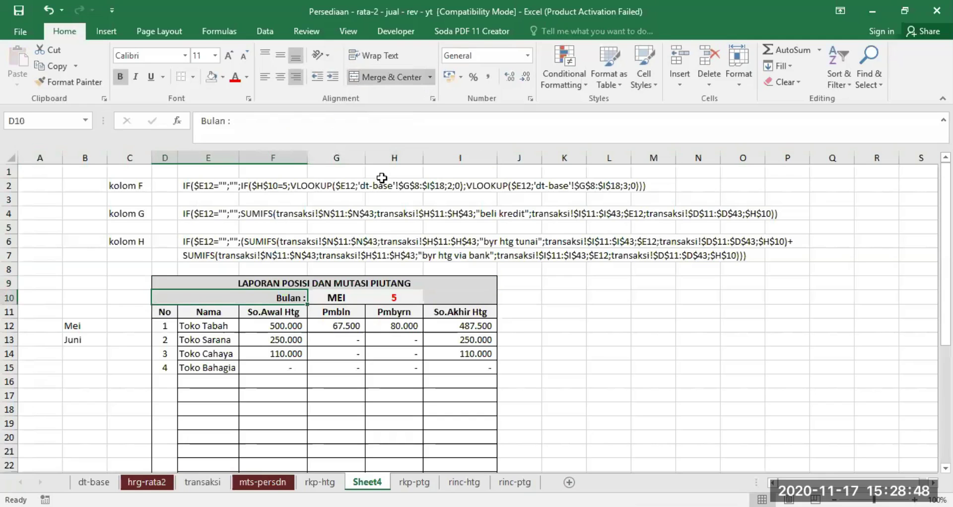
{"action": "left_click", "coordinate": [586, 323]}
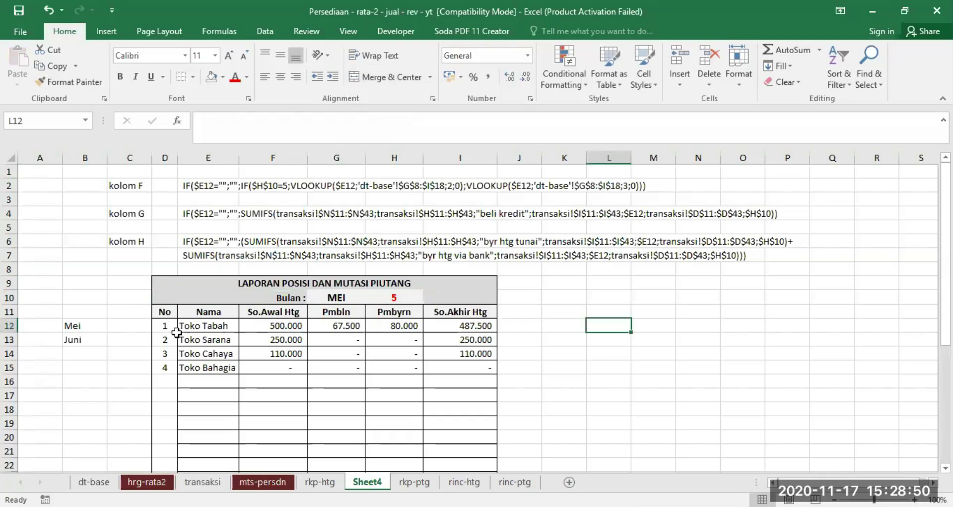
Point the name formula in E12 to the client list cell K8 in dt-base and fill it down the Nama column.
{"action": "left_click", "coordinate": [202, 327]}
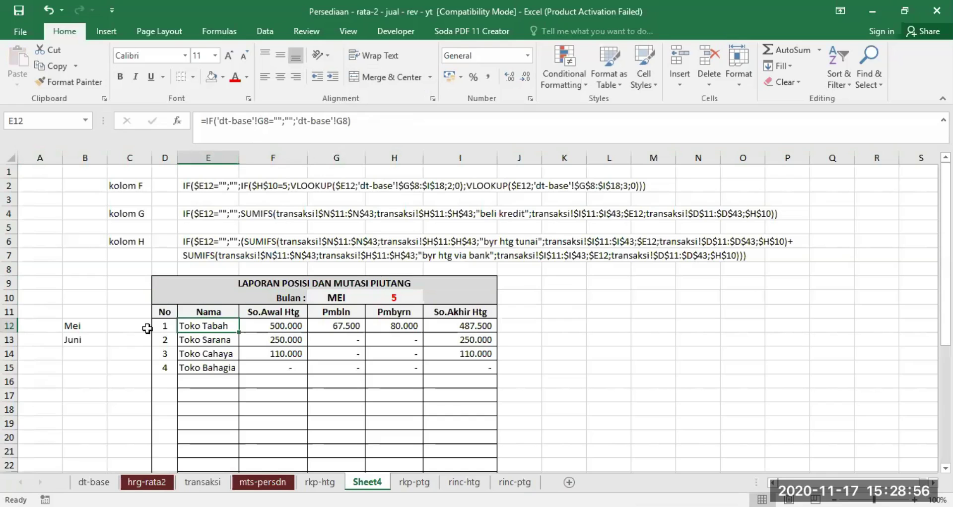
{"action": "left_click", "coordinate": [94, 482]}
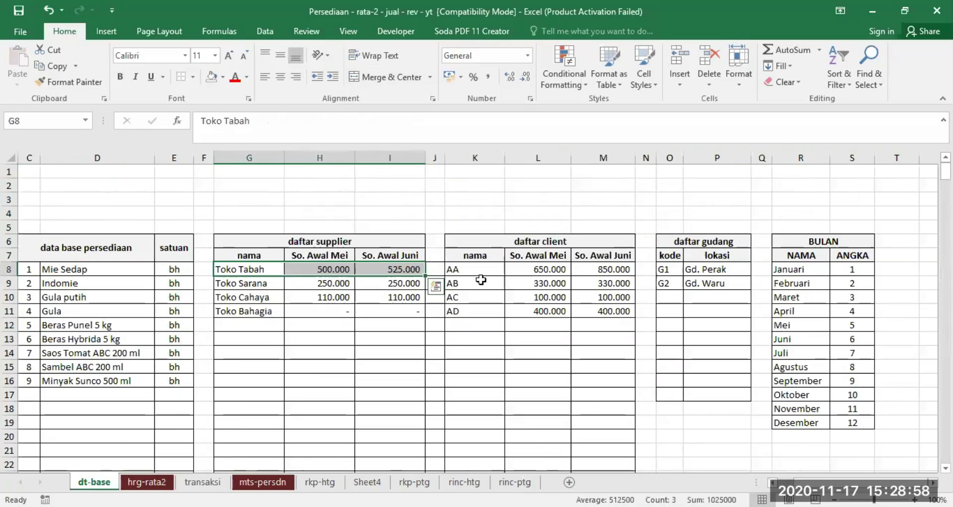
{"action": "left_click", "coordinate": [475, 157]}
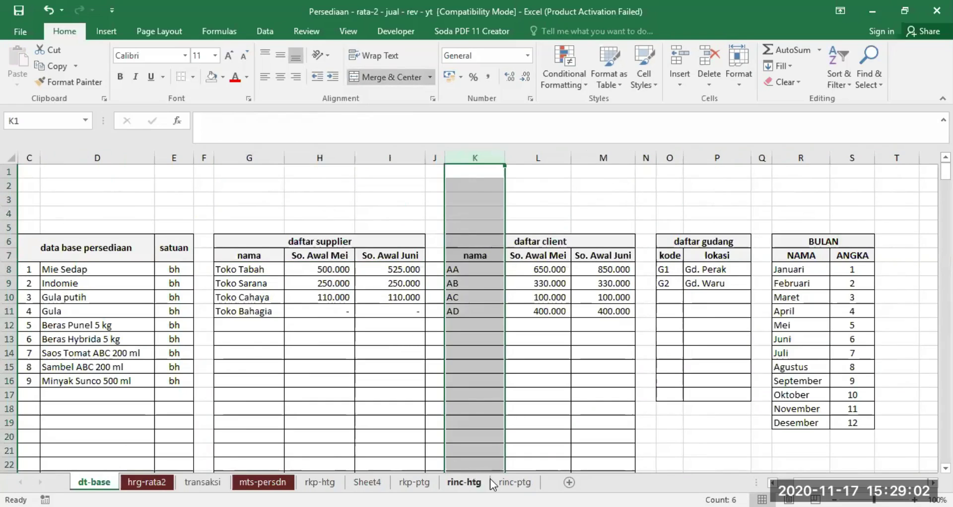
{"action": "left_click", "coordinate": [367, 482]}
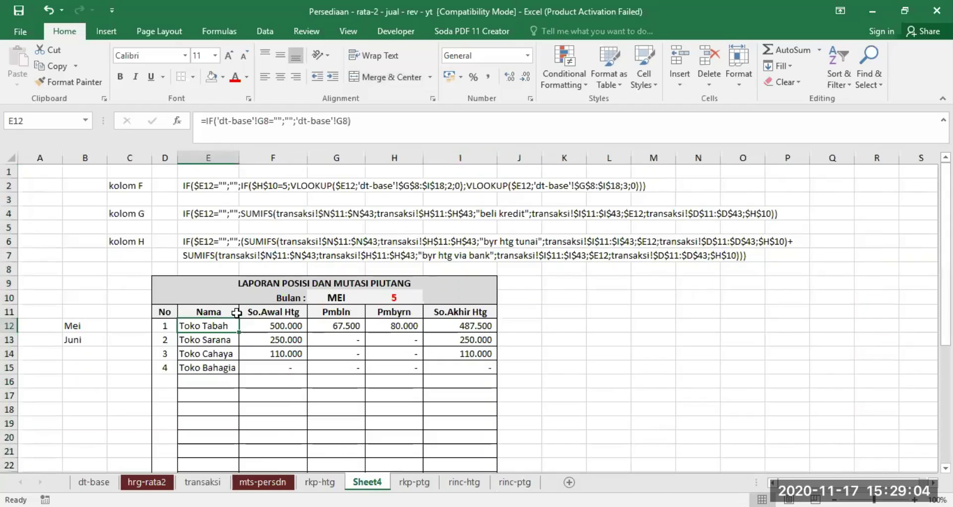
{"action": "left_click", "coordinate": [258, 121]}
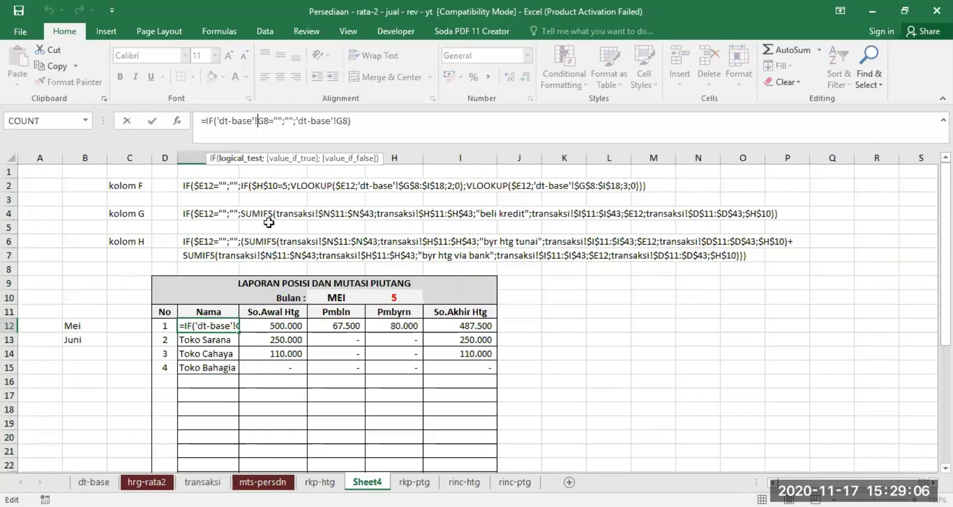
{"action": "key", "text": "Delete"}
{"action": "type", "text": "K"}
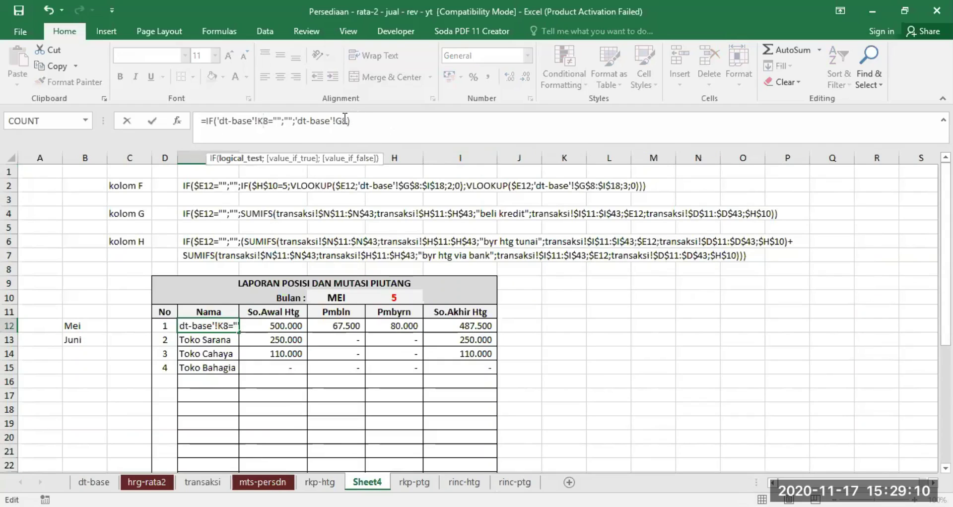
{"action": "key", "text": "Return"}
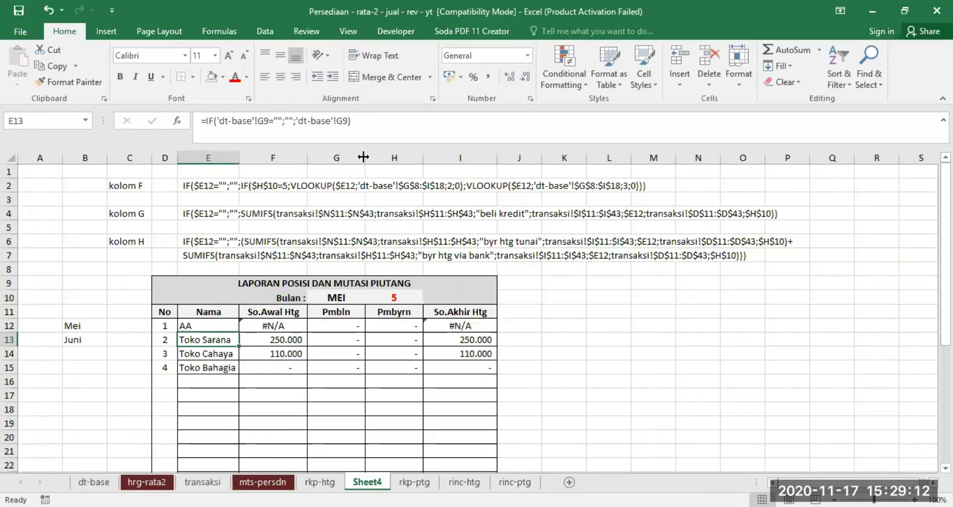
{"action": "left_click", "coordinate": [219, 328]}
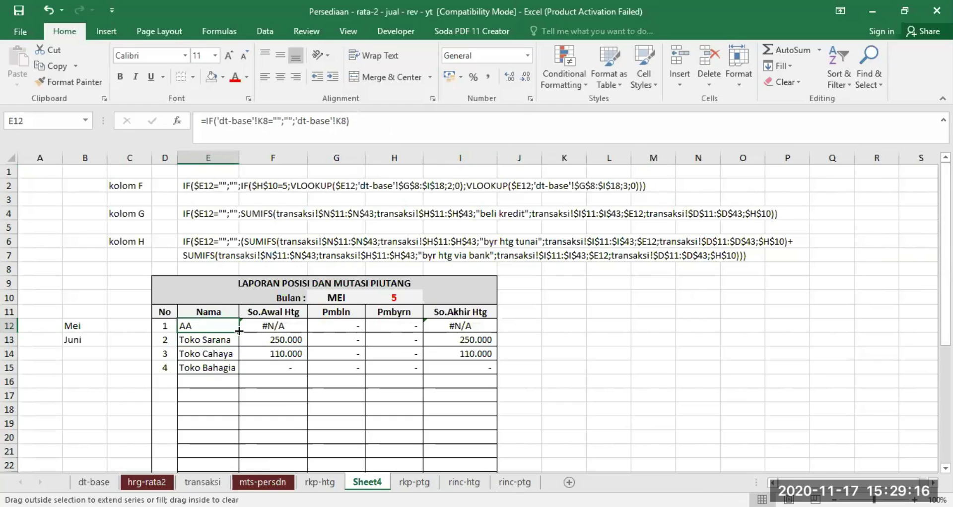
{"action": "double_click", "coordinate": [238, 331]}
Change the first VLOOKUP range in the F12 opening balance formula to the dt-base client table $K$8:$M$18.
{"action": "left_click", "coordinate": [273, 325]}
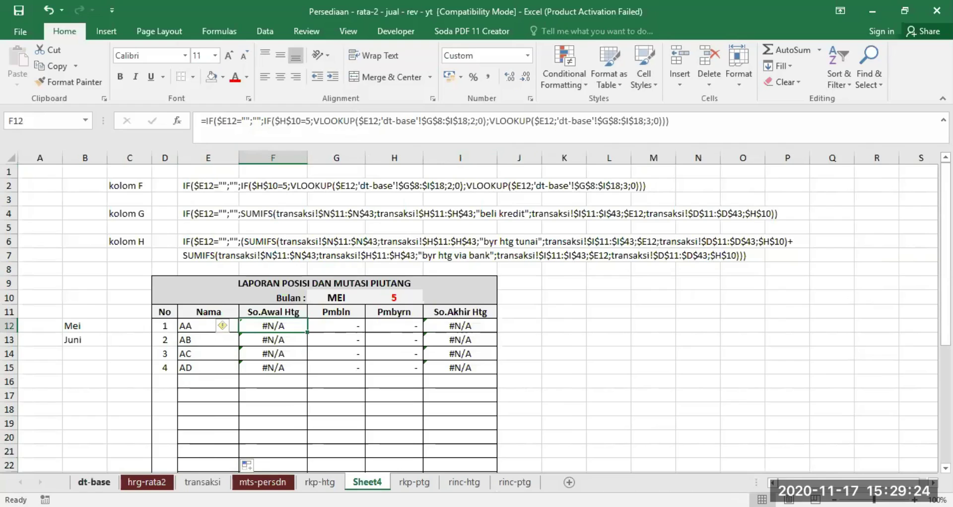
{"action": "left_click", "coordinate": [94, 482]}
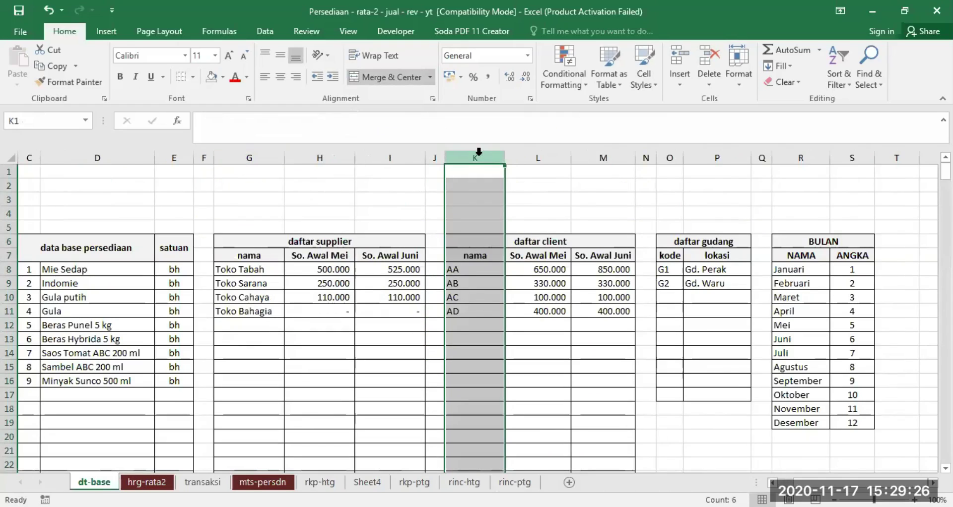
{"action": "left_click_drag", "start_coordinate": [477, 154], "coordinate": [603, 158]}
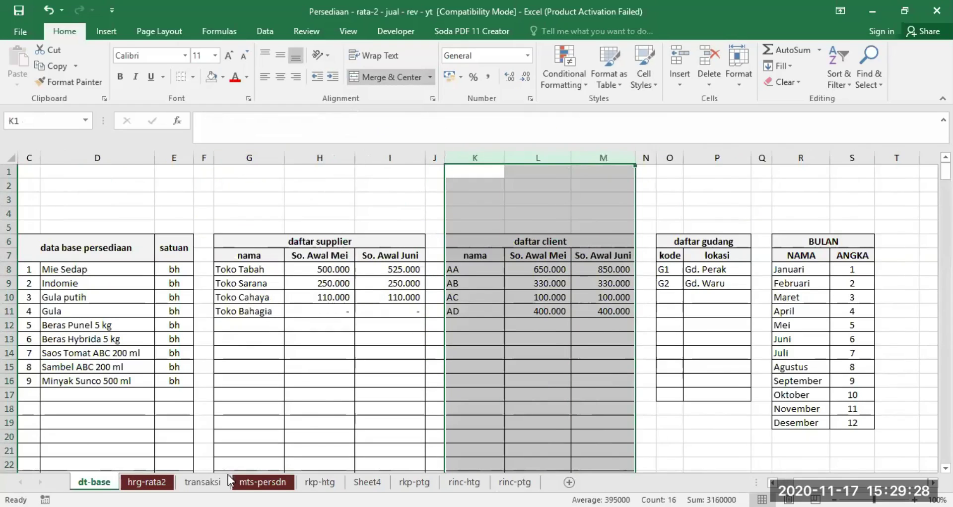
{"action": "left_click", "coordinate": [368, 482]}
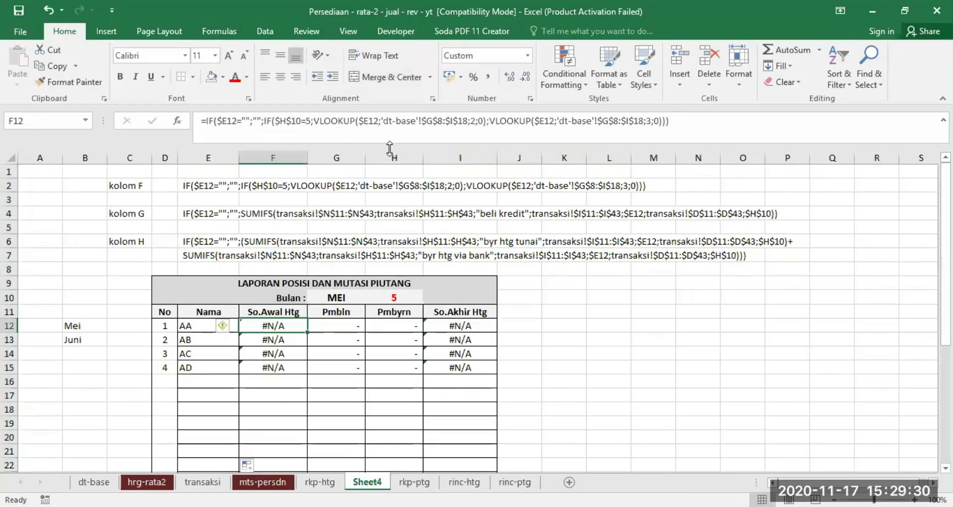
{"action": "left_click", "coordinate": [430, 125]}
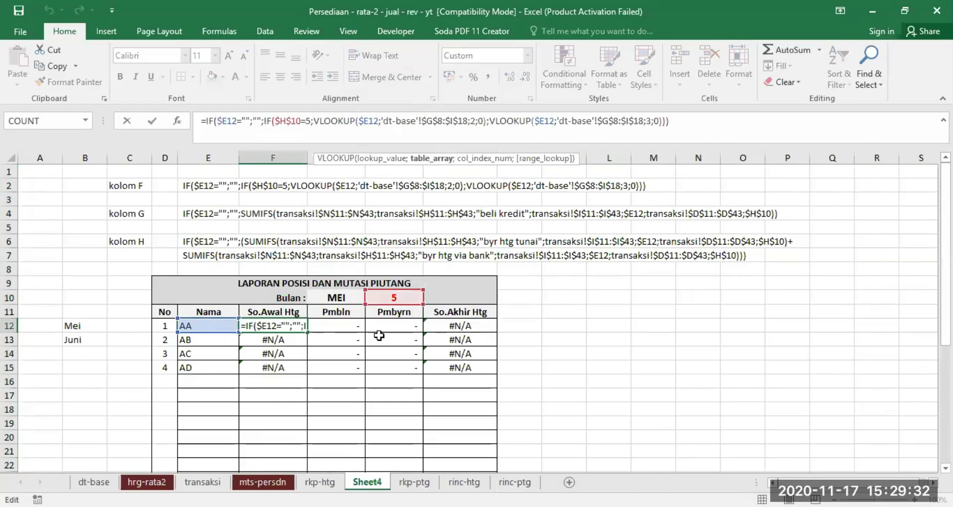
{"action": "type", "text": "K"}
{"action": "key", "text": "Delete"}
{"action": "key", "text": "Right"}
{"action": "type", "text": "M"}
{"action": "key", "text": "Delete"}
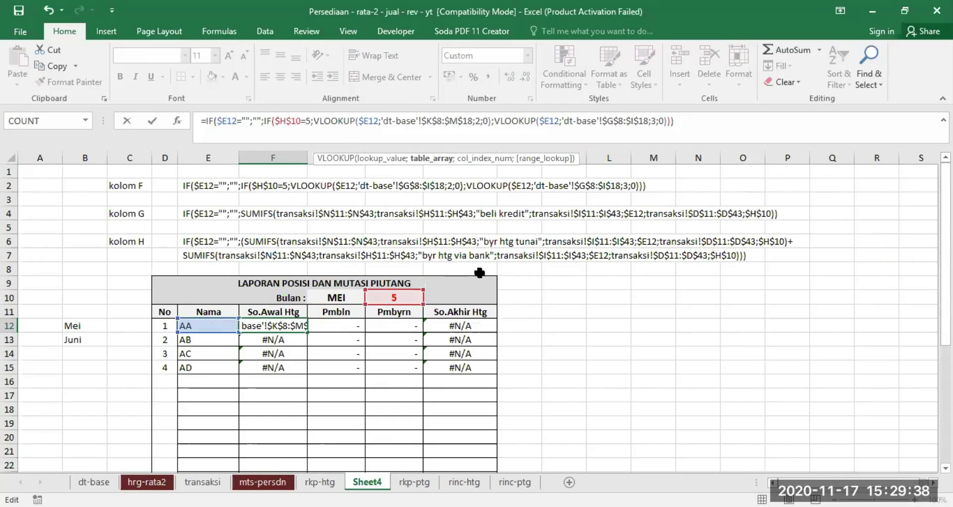
Change the second VLOOKUP range in F12 to $K$8:$M$18 and fill the formula down the opening balance column.
{"action": "left_click_drag", "start_coordinate": [607, 121], "coordinate": [612, 218]}
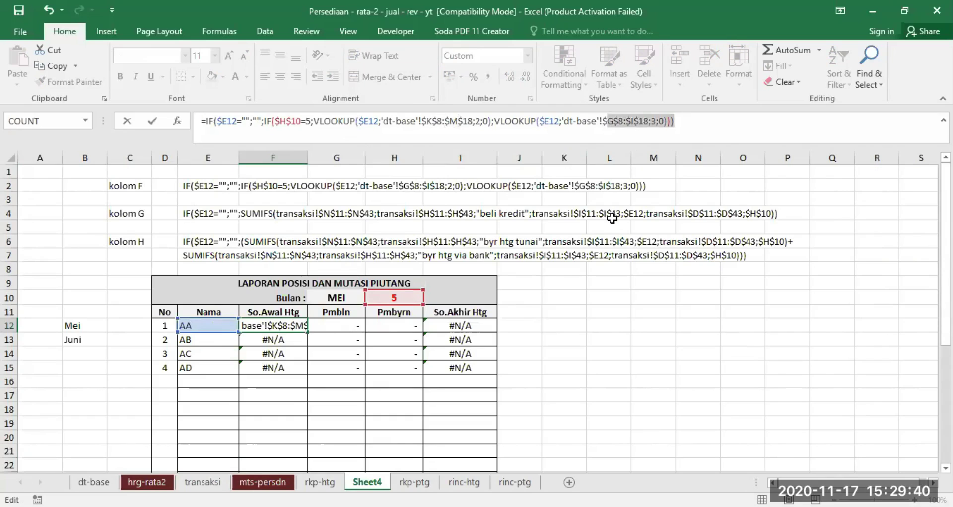
{"action": "key", "text": "End"}
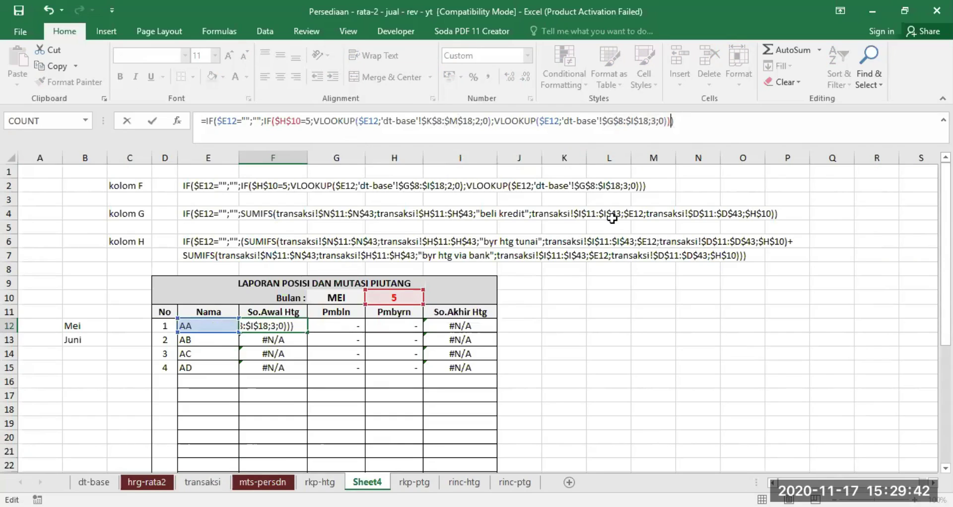
{"action": "key", "text": "Left"}
{"action": "key", "text": "Left"}
{"action": "key", "text": "Left"}
{"action": "key", "text": "Left"}
{"action": "key", "text": "Left"}
{"action": "key", "text": "Left"}
{"action": "key", "text": "Left"}
{"action": "key", "text": "Left"}
{"action": "key", "text": "Left"}
{"action": "key", "text": "Left"}
{"action": "key", "text": "Left"}
{"action": "key", "text": "Left"}
{"action": "key", "text": "Left"}
{"action": "key", "text": "Left"}
{"action": "key", "text": "BackSpace"}
{"action": "type", "text": "K"}
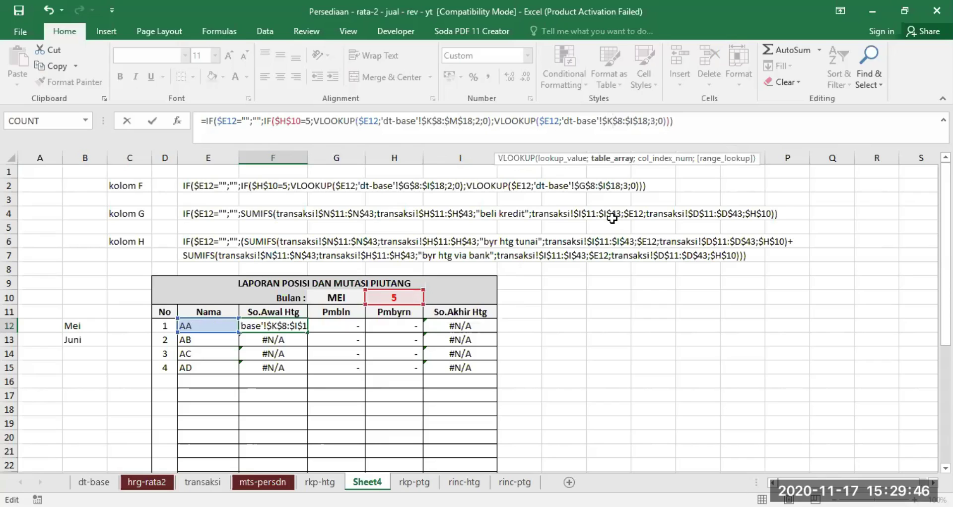
{"action": "key", "text": "Right"}
{"action": "key", "text": "Right"}
{"action": "key", "text": "Right"}
{"action": "key", "text": "Right"}
{"action": "type", "text": "M"}
{"action": "key", "text": "Delete"}
{"action": "key", "text": "Return"}
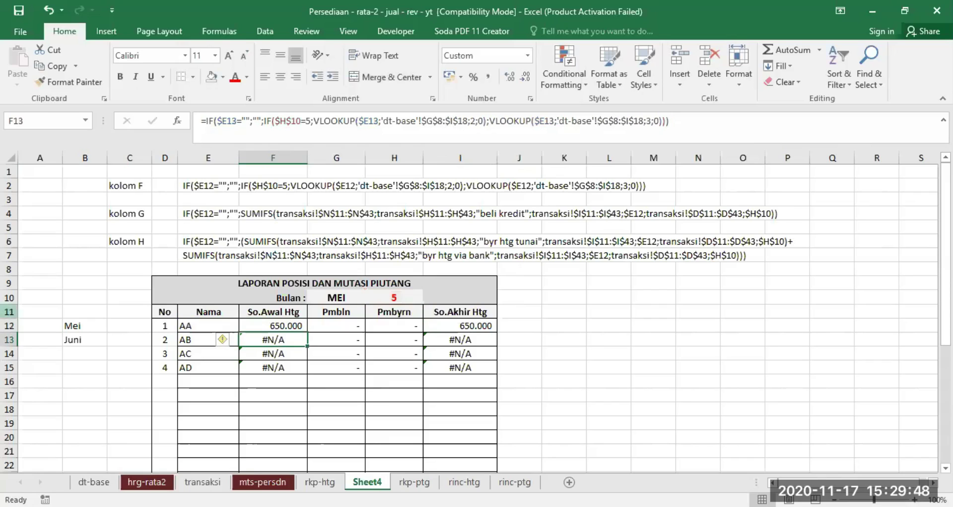
{"action": "left_click", "coordinate": [278, 328]}
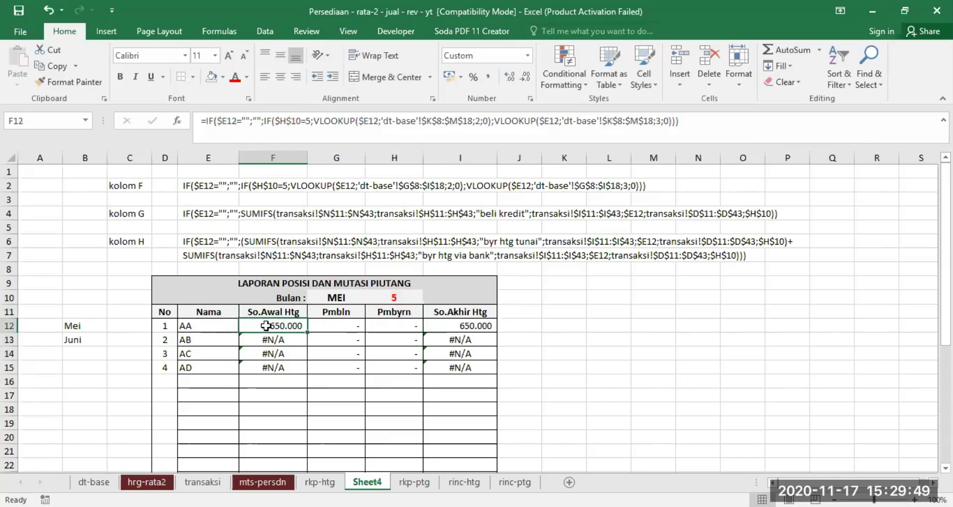
{"action": "double_click", "coordinate": [307, 332]}
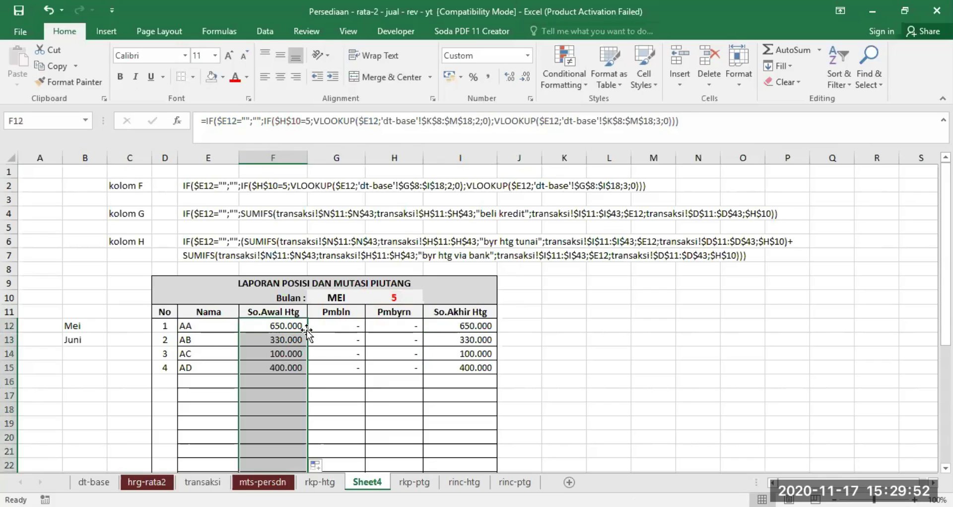
Replace the transaction type criterion in the G12 SUMIFS formula with "jual kredit".
{"action": "left_click", "coordinate": [340, 325]}
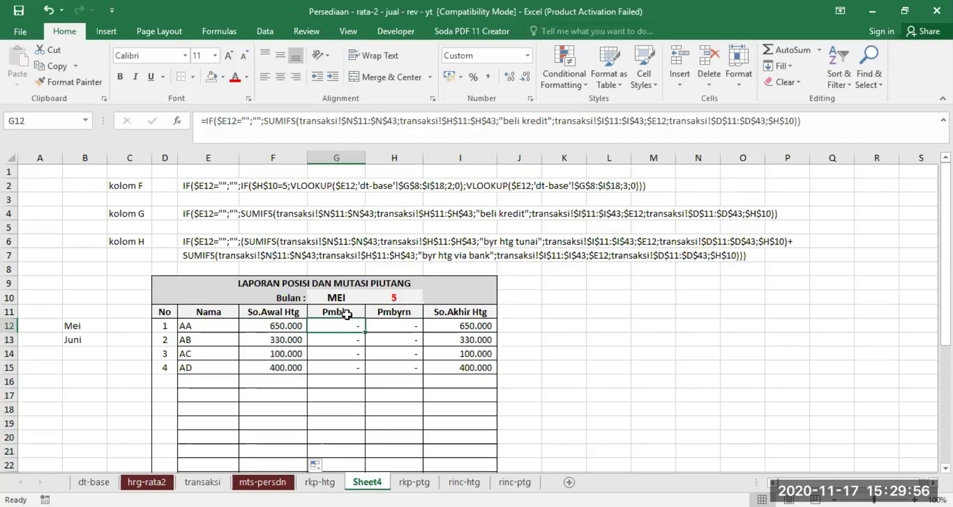
{"action": "left_click", "coordinate": [502, 120]}
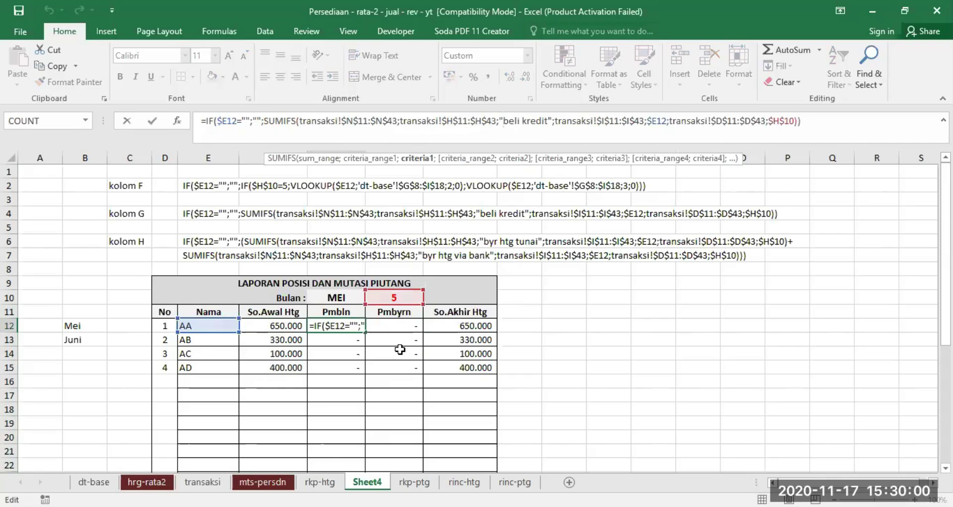
{"action": "type", "text": "jual"}
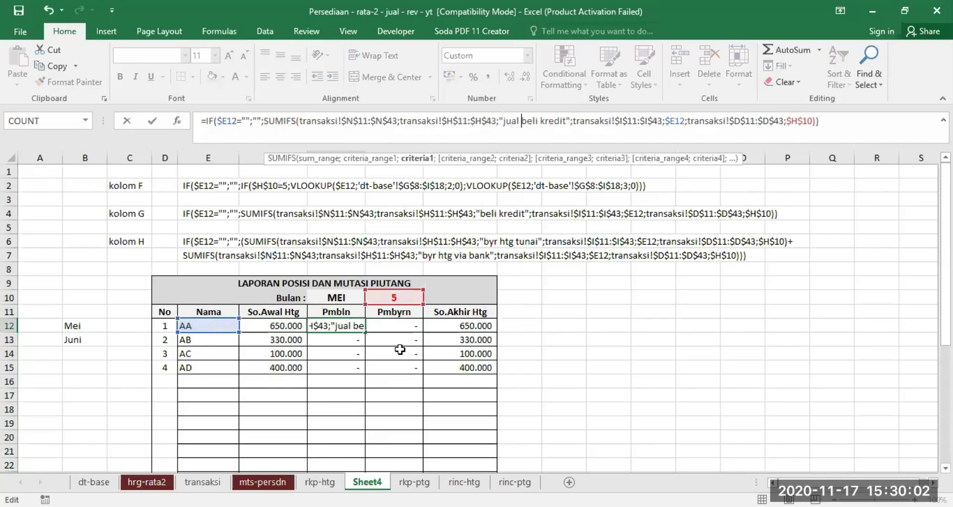
{"action": "key", "text": "Delete"}
{"action": "key", "text": "Delete"}
{"action": "key", "text": "Delete"}
{"action": "key", "text": "Delete"}
{"action": "key", "text": "Delete"}
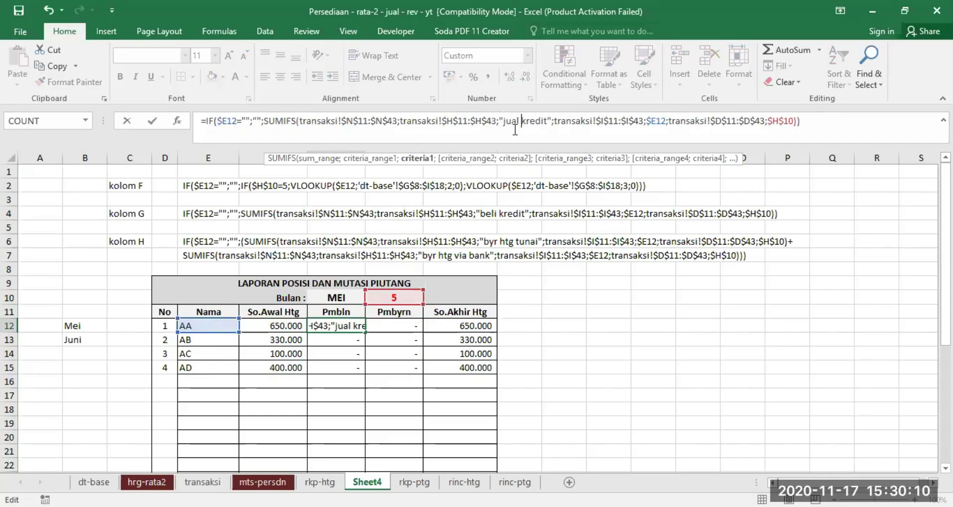
Change the second criteria range in the G12 SUMIFS formula to transaksi!$J$11:$J$43.
{"action": "left_click", "coordinate": [602, 119]}
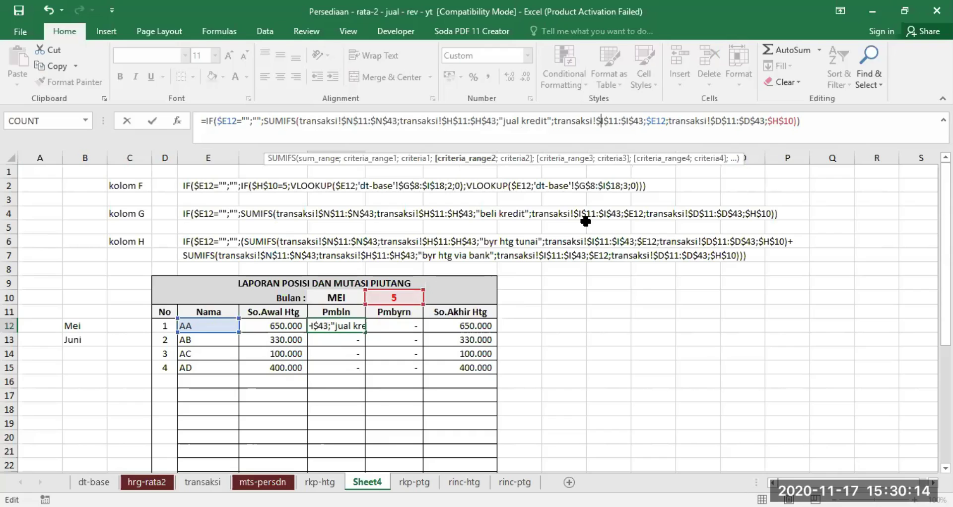
{"action": "type", "text": "J"}
{"action": "key", "text": "Delete"}
{"action": "key", "text": "Right"}
{"action": "key", "text": "Right"}
{"action": "key", "text": "Right"}
{"action": "type", "text": "J"}
{"action": "key", "text": "Delete"}
{"action": "key", "text": "Return"}
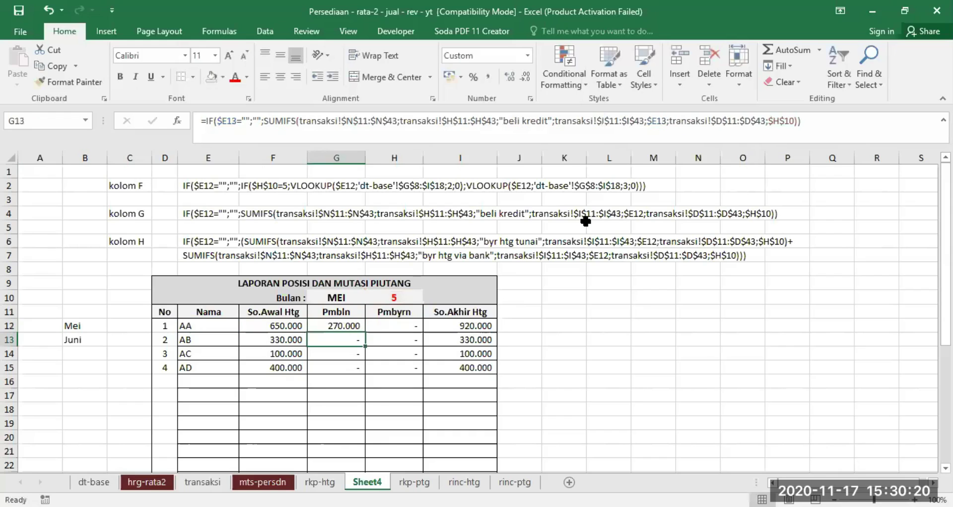
Check the Pelanggan column J in transaksi and fill the G12 formula down the Pmbln column of the receivables report.
{"action": "left_click", "coordinate": [202, 482]}
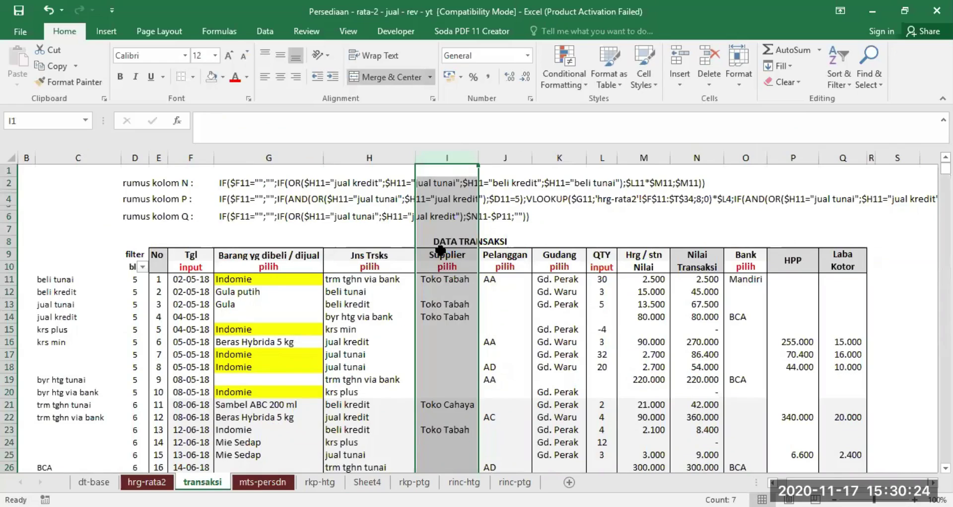
{"action": "left_click", "coordinate": [497, 255]}
{"action": "left_click", "coordinate": [502, 157]}
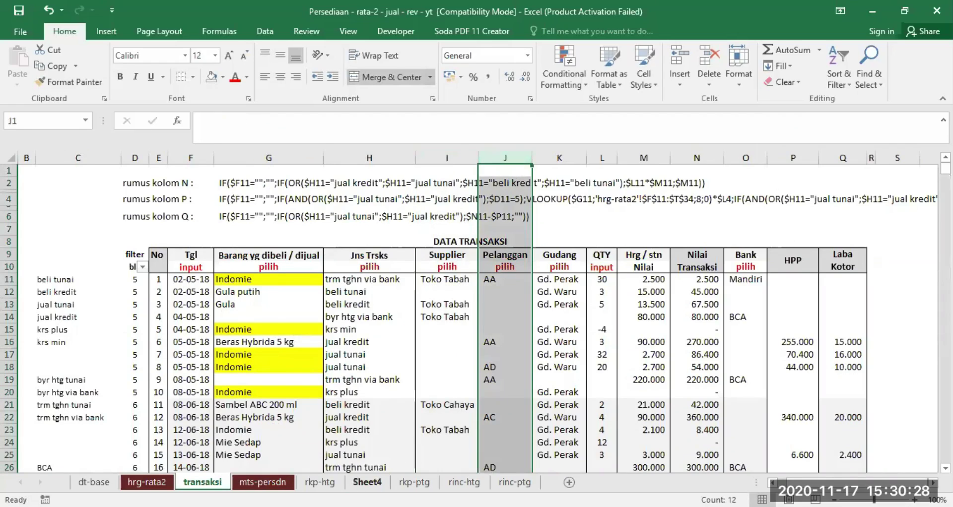
{"action": "left_click", "coordinate": [367, 483]}
{"action": "left_click", "coordinate": [336, 325]}
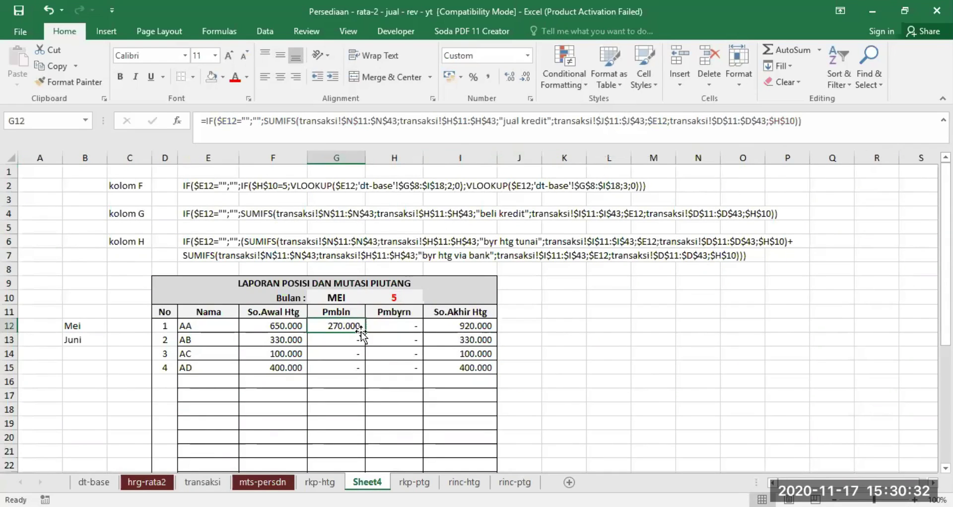
{"action": "left_click_drag", "start_coordinate": [365, 332], "coordinate": [362, 464]}
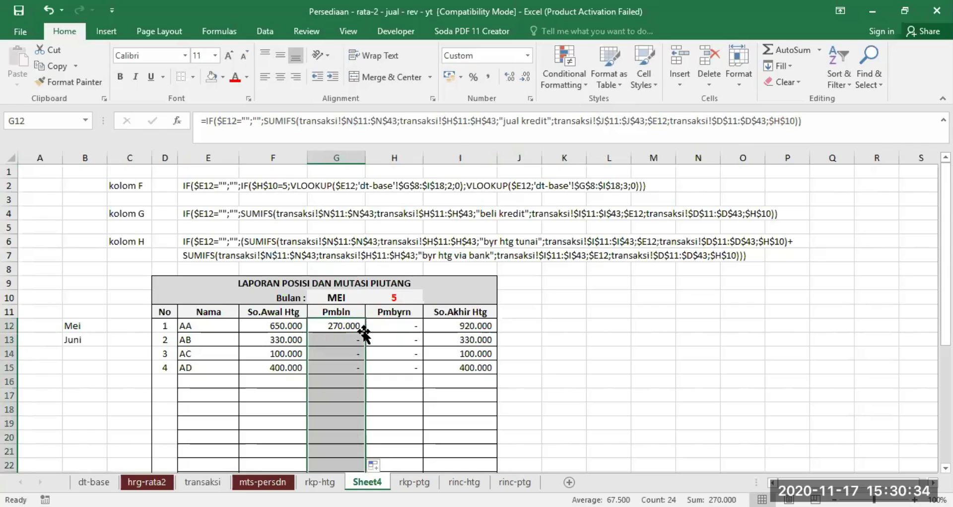
Replace the transaction type criterion in the first SUMIFS of the H12 formula with "trm tghn tunai".
{"action": "left_click", "coordinate": [387, 325]}
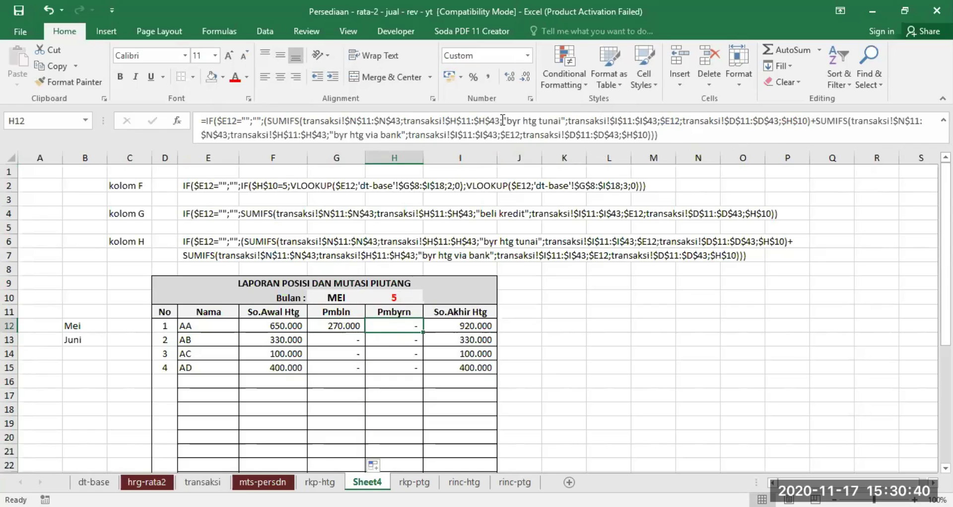
{"action": "left_click_drag", "start_coordinate": [506, 118], "coordinate": [486, 240]}
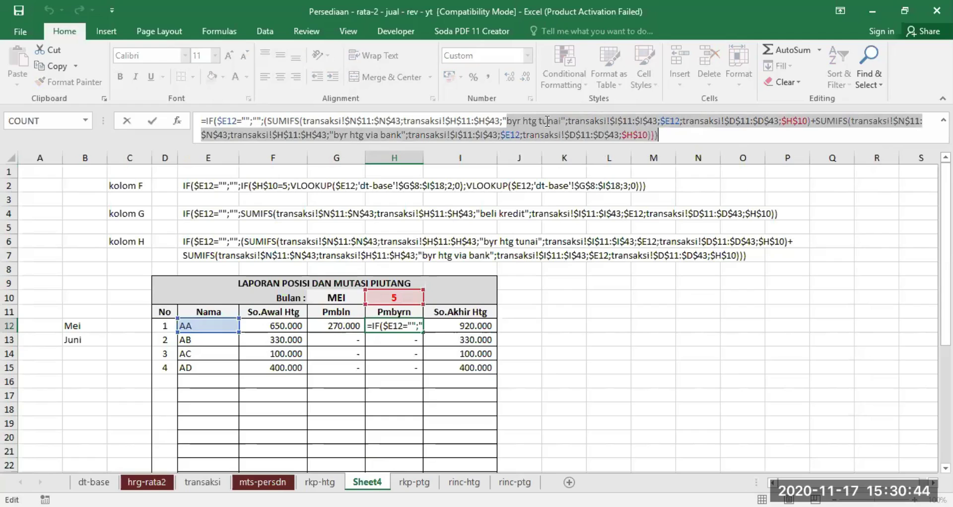
{"action": "left_click", "coordinate": [508, 122]}
{"action": "type", "text": "trm "}
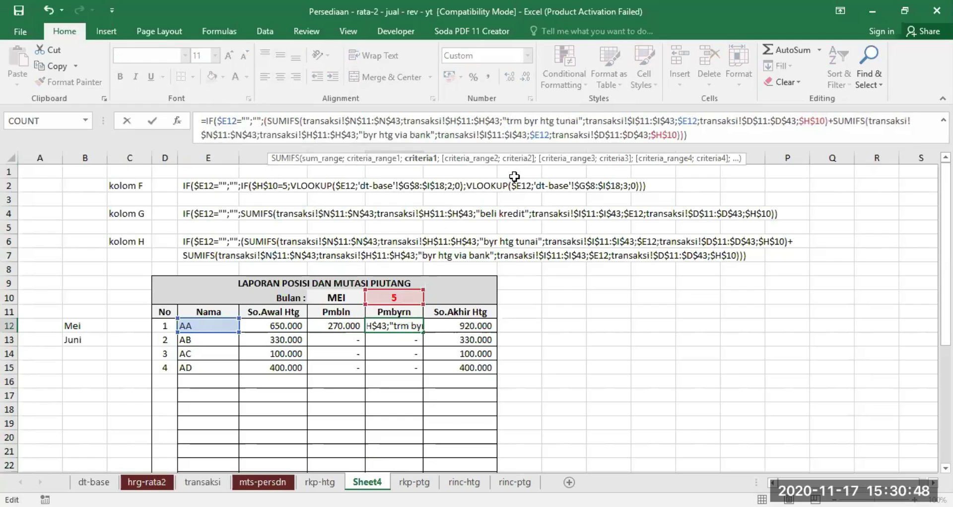
{"action": "type", "text": "tghn"}
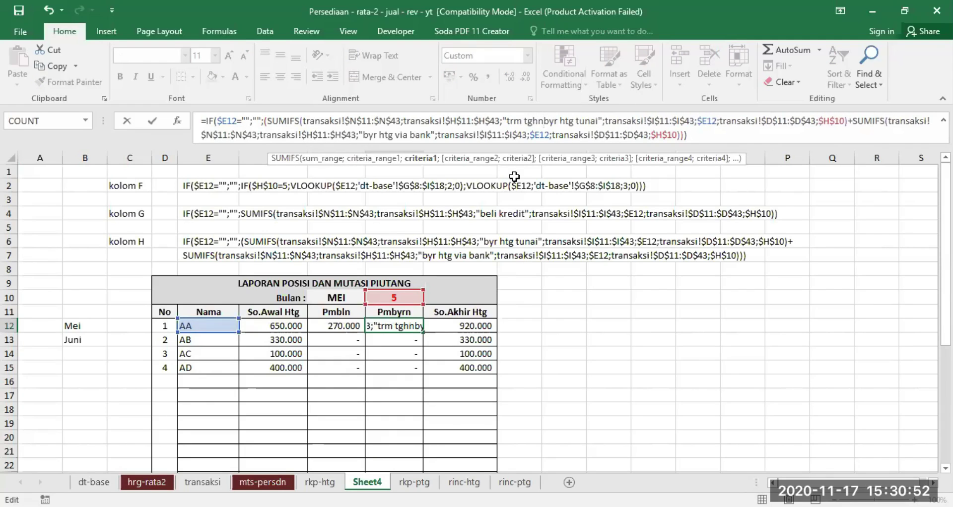
{"action": "key", "text": "Delete"}
{"action": "key", "text": "Delete"}
{"action": "key", "text": "Delete"}
{"action": "key", "text": "Delete"}
{"action": "key", "text": "Delete"}
{"action": "key", "text": "Delete"}
{"action": "key", "text": "Delete"}
{"action": "key", "text": "Delete"}
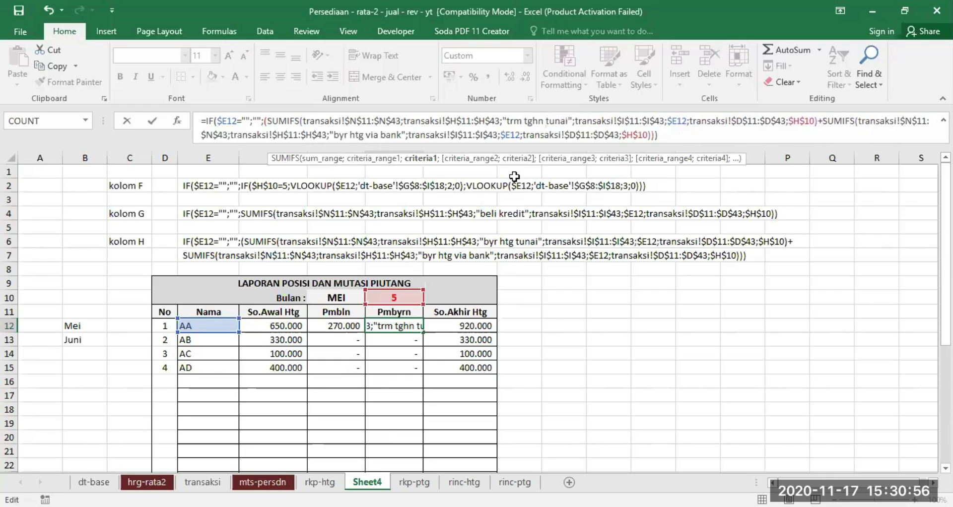
Change the second criteria range in the first SUMIFS of H12 to transaksi!$J$11:$J$43.
{"action": "left_click", "coordinate": [625, 120]}
{"action": "key", "text": "BackSpace"}
{"action": "type", "text": "J"}
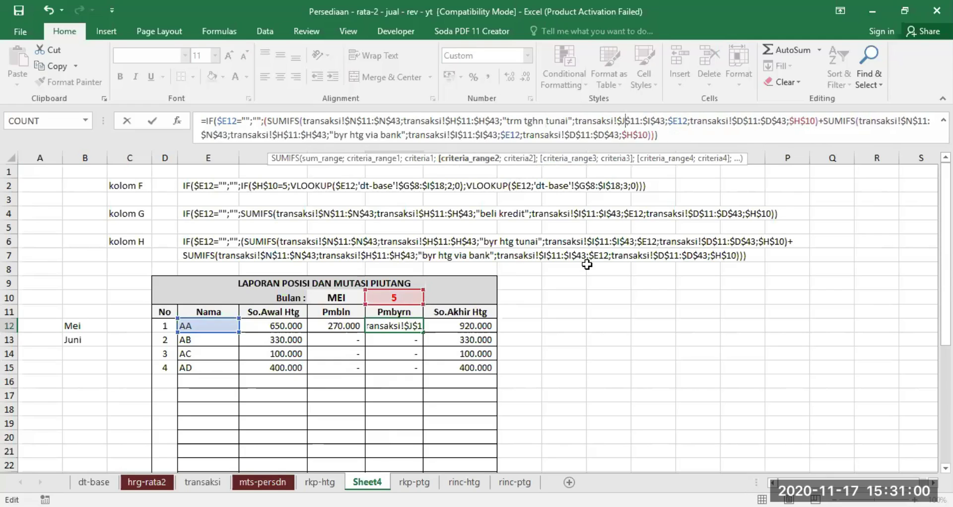
{"action": "key", "text": "Right"}
{"action": "key", "text": "Right"}
{"action": "key", "text": "Right"}
{"action": "key", "text": "Right"}
{"action": "key", "text": "Right"}
{"action": "key", "text": "Right"}
{"action": "key", "text": "BackSpace"}
{"action": "type", "text": "J"}
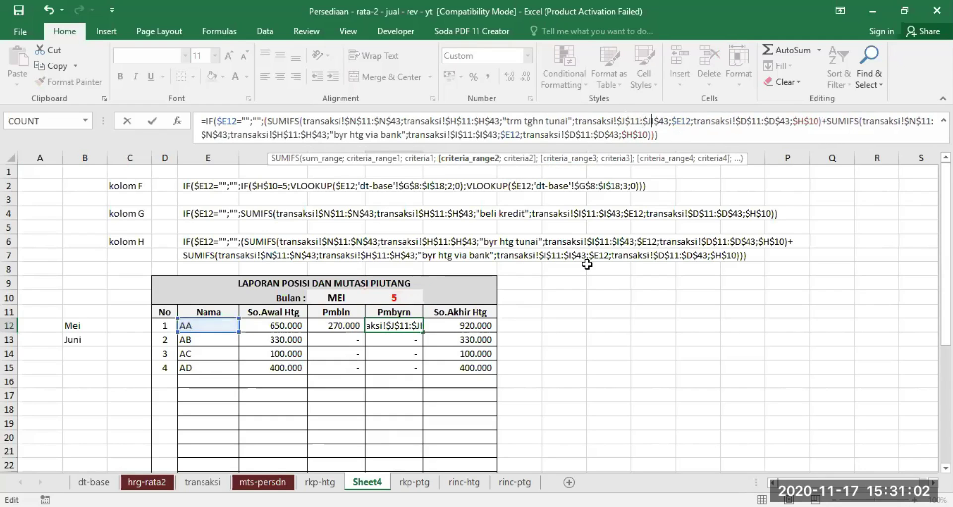
Replace the transaction type criterion in the second SUMIFS of the H12 formula with "trm tghn via bank".
{"action": "left_click", "coordinate": [336, 133]}
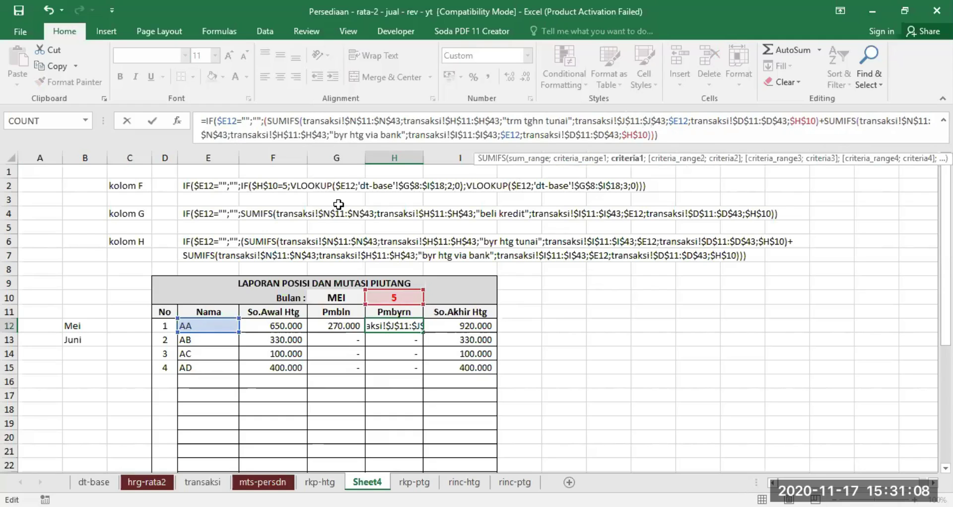
{"action": "type", "text": "trm "}
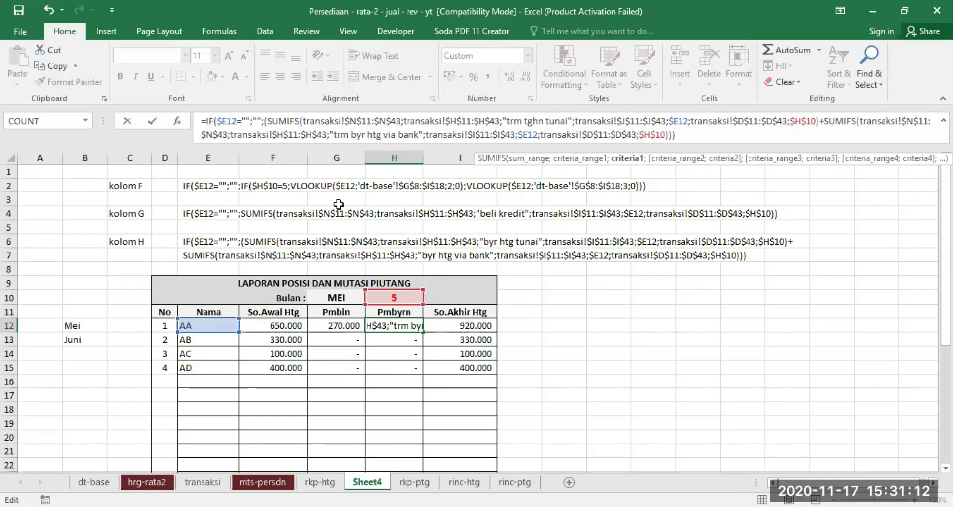
{"action": "type", "text": "tghn"}
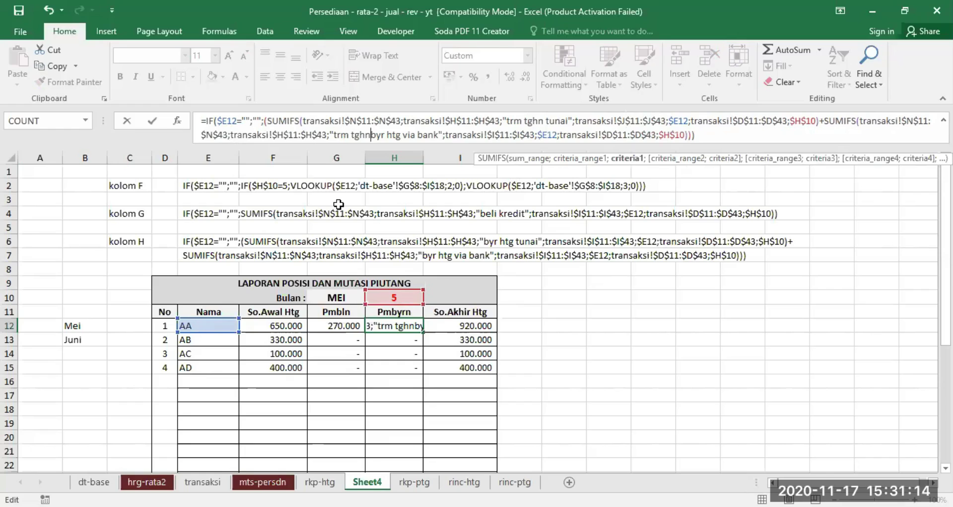
{"action": "key", "text": "Delete"}
{"action": "key", "text": "Delete"}
{"action": "key", "text": "Delete"}
{"action": "key", "text": "Delete"}
{"action": "key", "text": "Delete"}
{"action": "key", "text": "Delete"}
{"action": "key", "text": "Delete"}
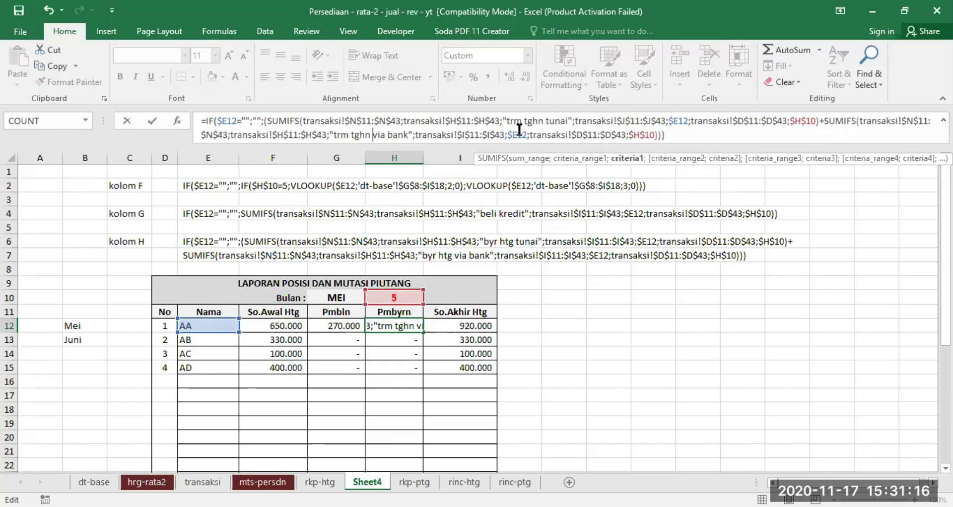
Change the second SUMIFS's client range in H12 to transaksi!$J$11:$J$43 and fill the formula down the Pmbyrn column.
{"action": "left_click", "coordinate": [463, 133]}
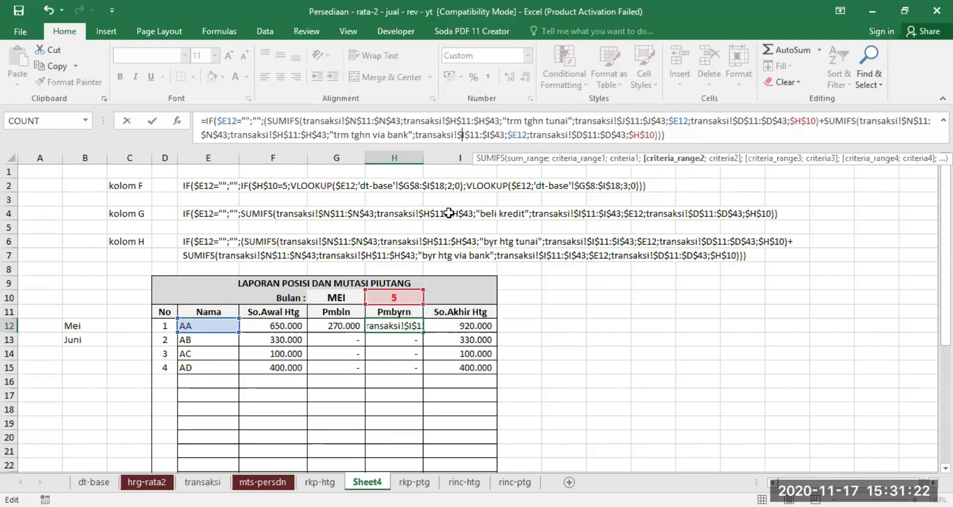
{"action": "type", "text": "J"}
{"action": "key", "text": "Return"}
{"action": "left_click", "coordinate": [408, 323]}
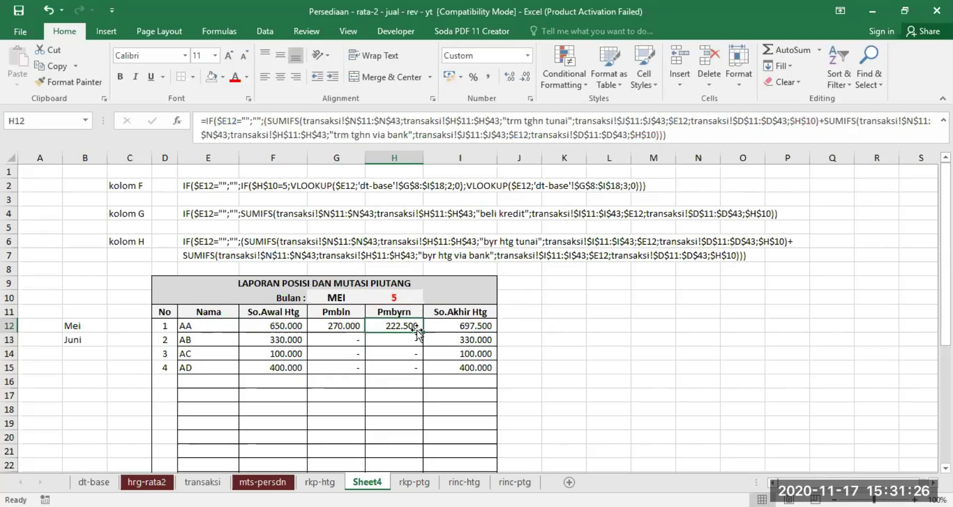
{"action": "double_click", "coordinate": [421, 331]}
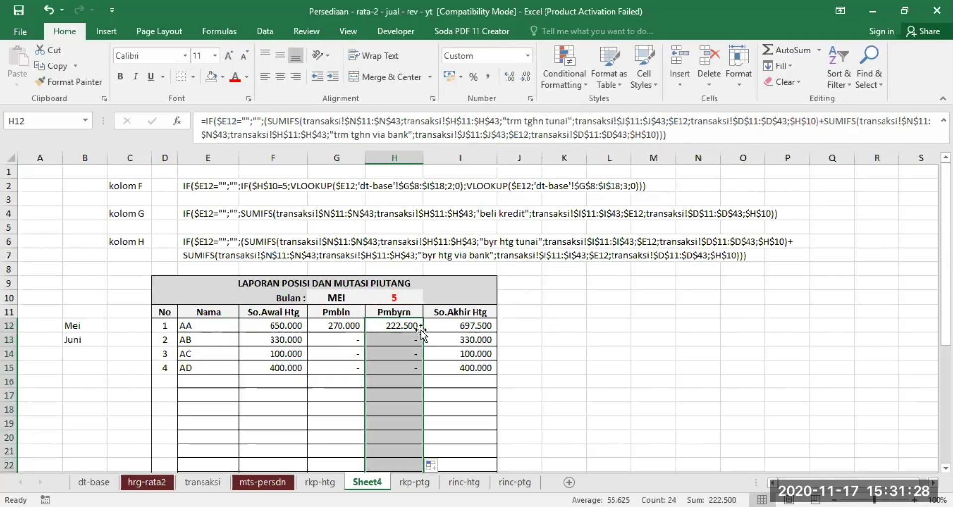
{"action": "left_click", "coordinate": [474, 326]}
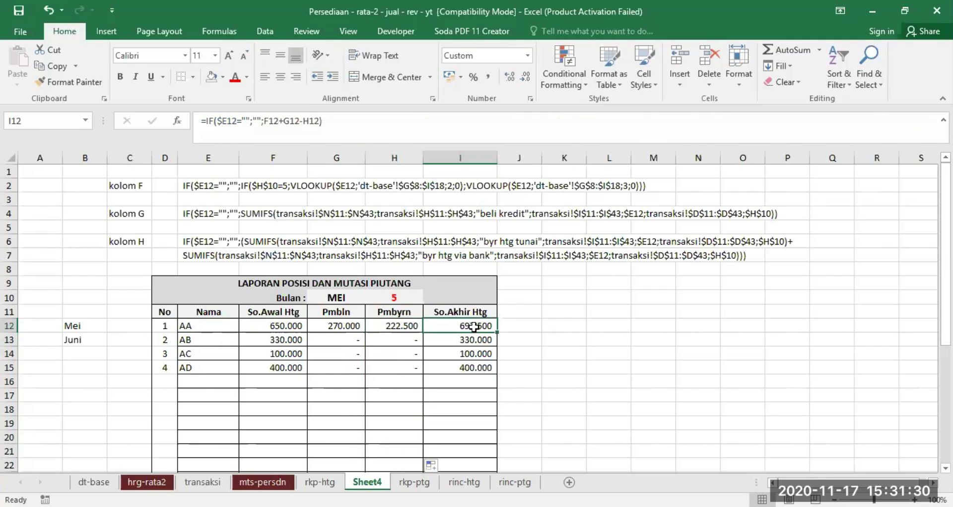